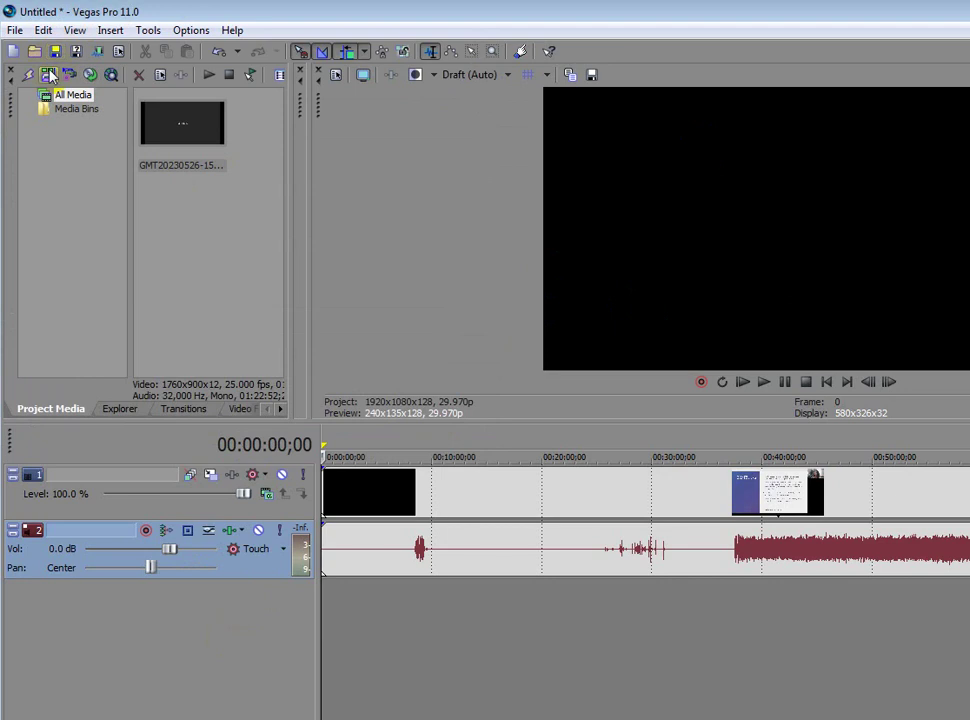
pyautogui.click(47, 75)
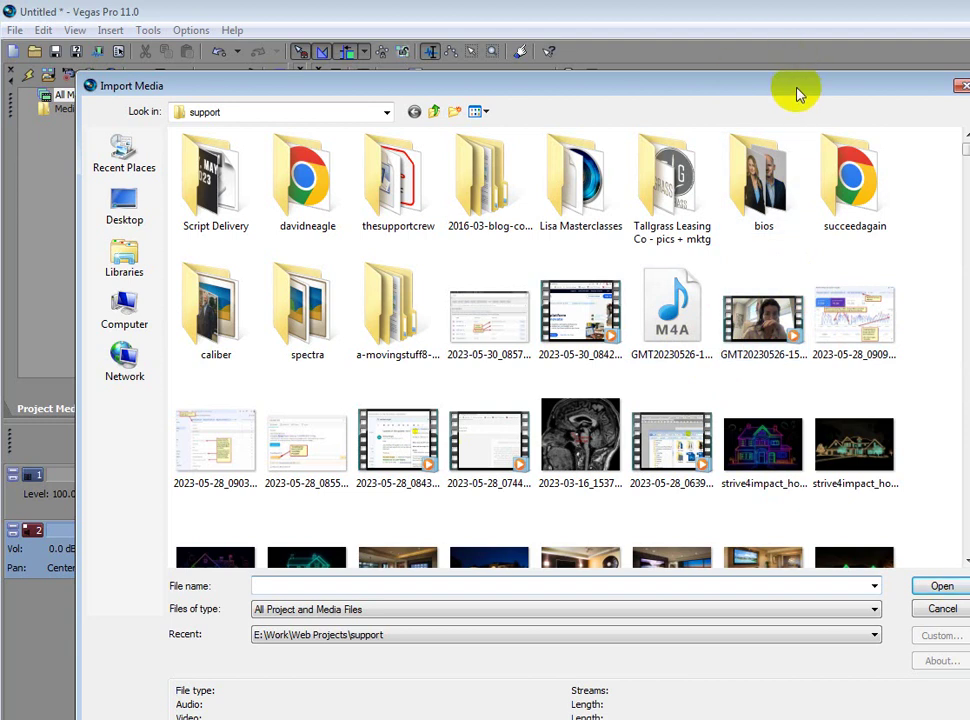
pyautogui.moveTo(798, 94); pyautogui.dragTo(745, 80)
pyautogui.click(890, 595)
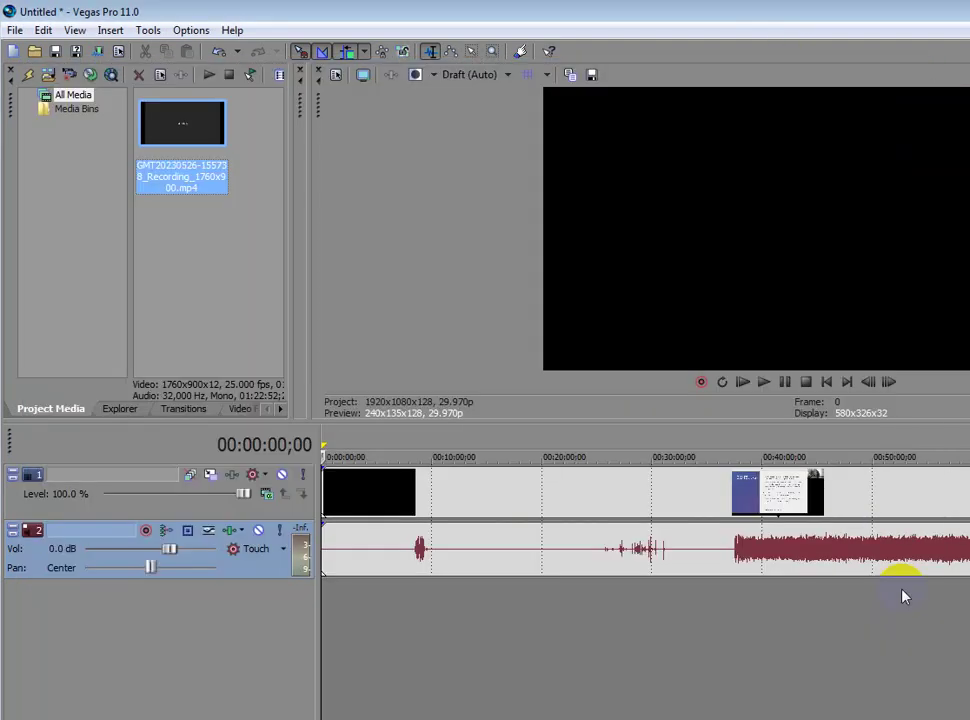
# Examine the recording from its silent opening to the start of the speech, playing a short passage around 00:36:54
pyautogui.click(721, 551)
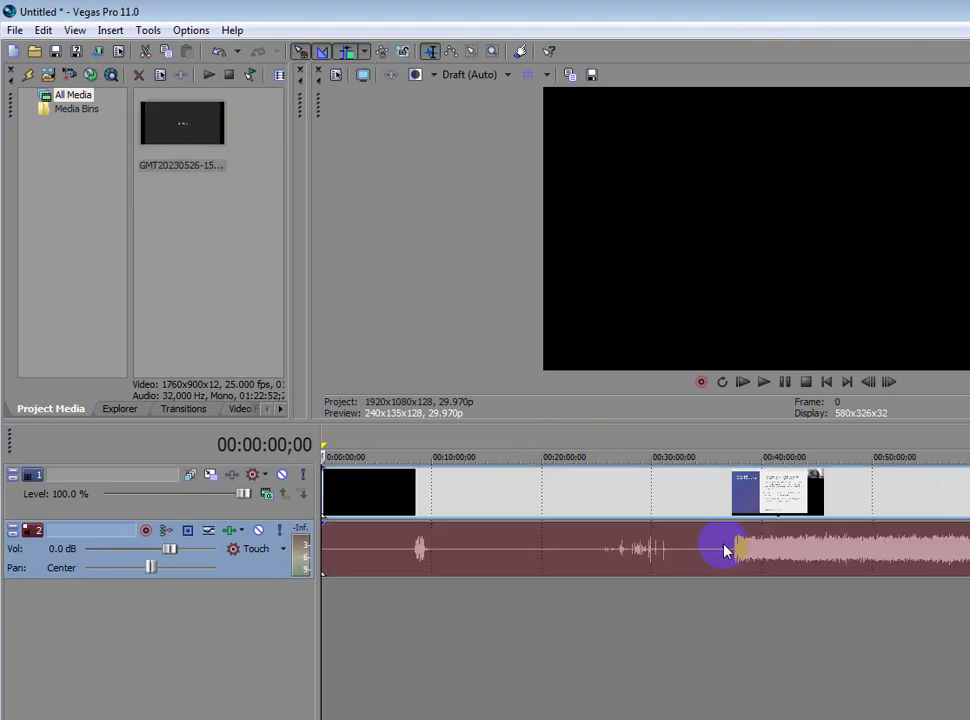
pyautogui.click(340, 552)
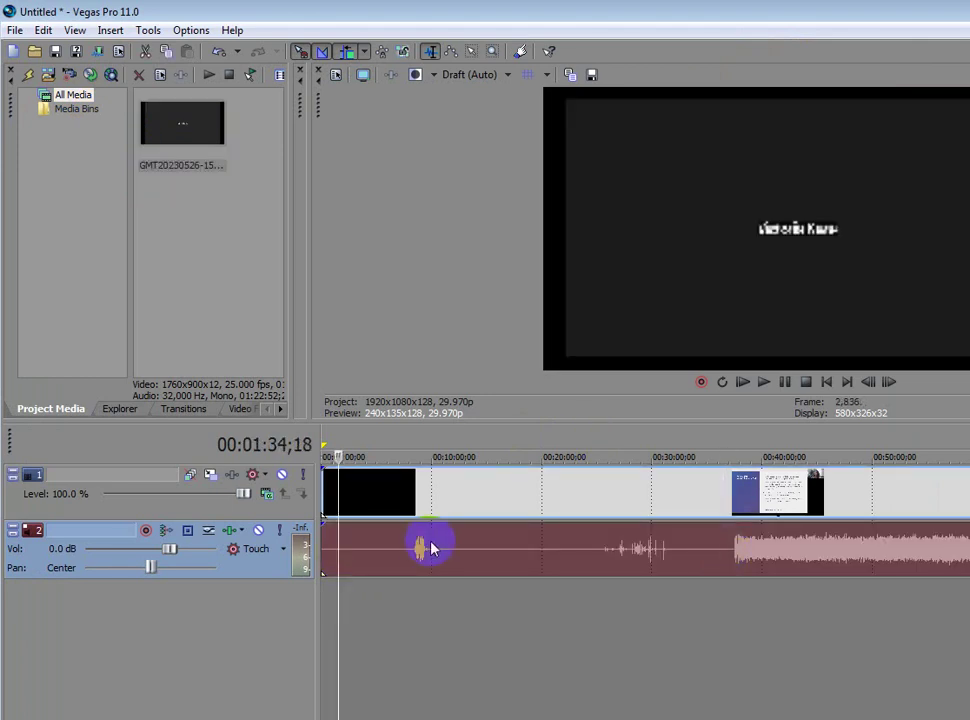
pyautogui.click(499, 553)
pyautogui.click(567, 550)
pyautogui.click(600, 545)
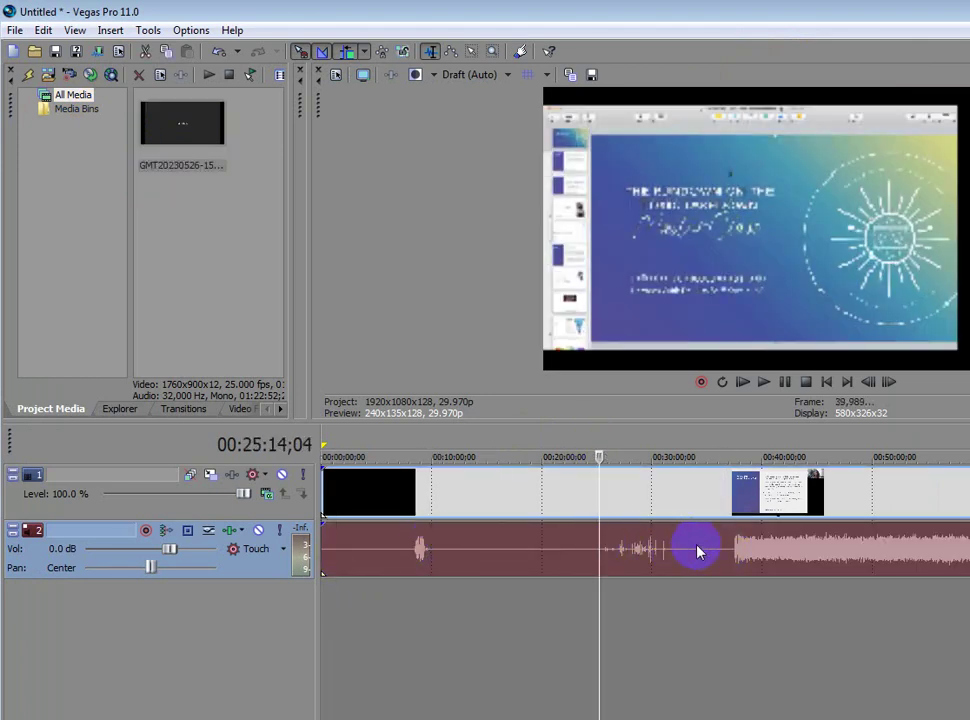
pyautogui.click(697, 546)
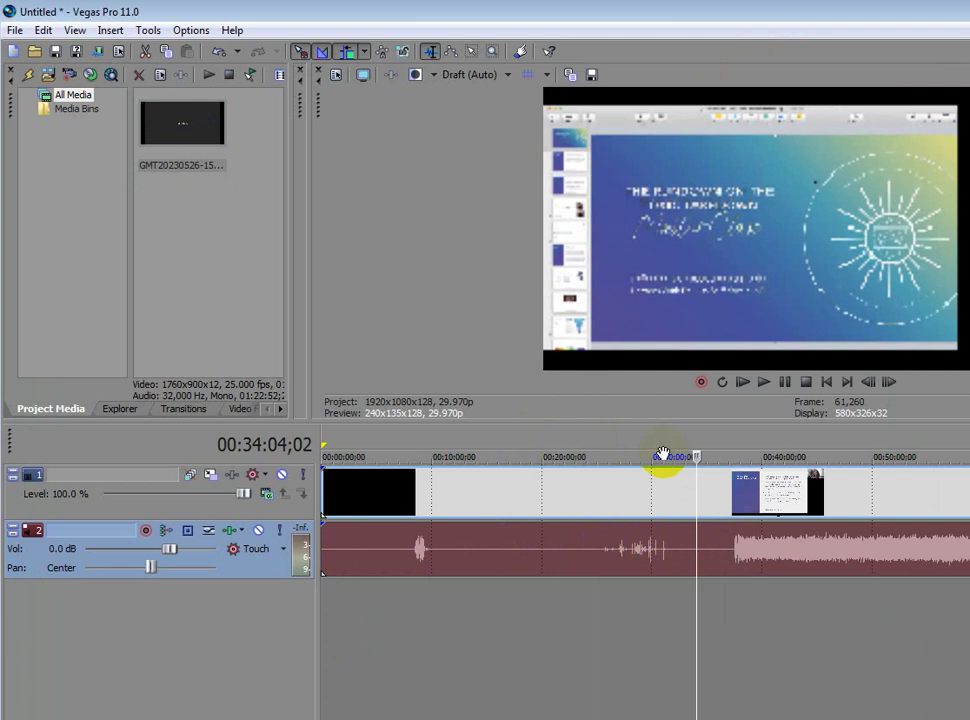
pyautogui.moveTo(728, 543); pyautogui.dragTo(727, 542)
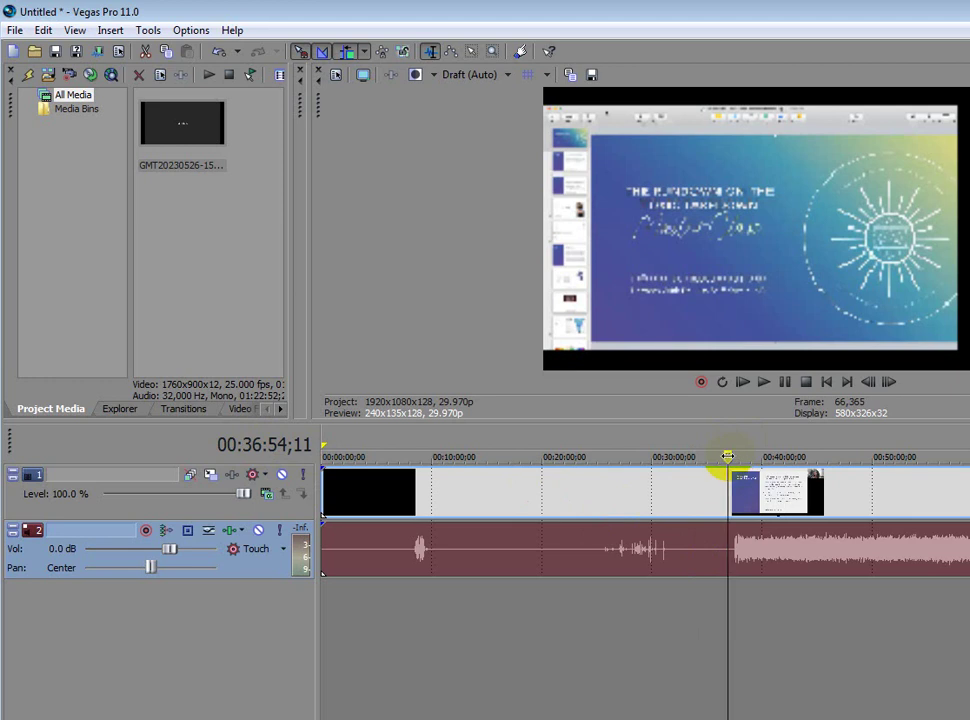
pyautogui.press('space')
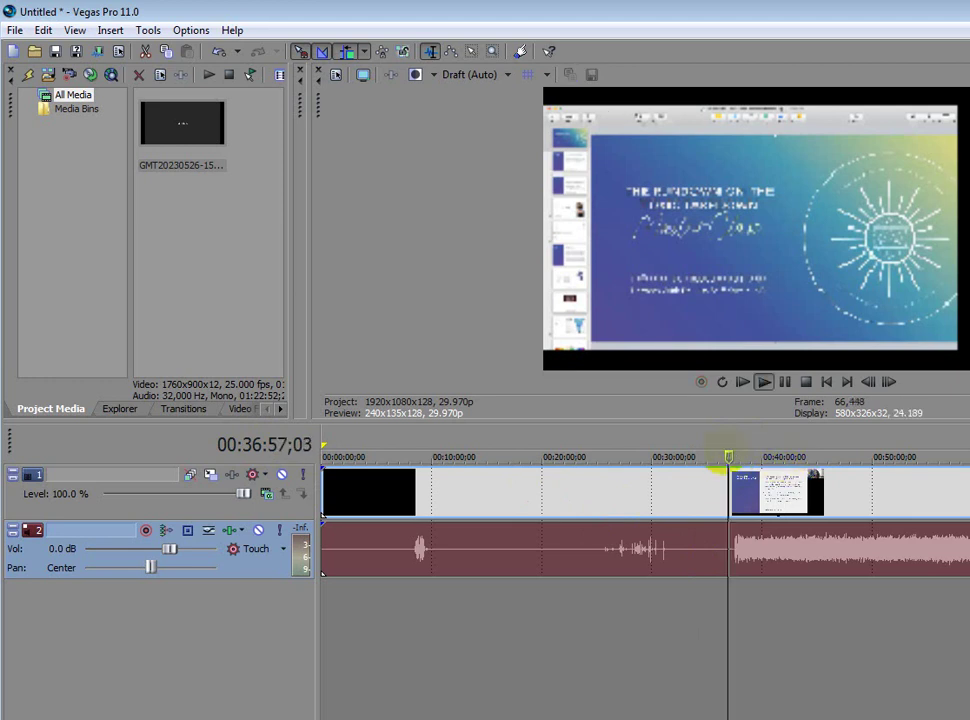
pyautogui.press('space')
pyautogui.click(769, 451)
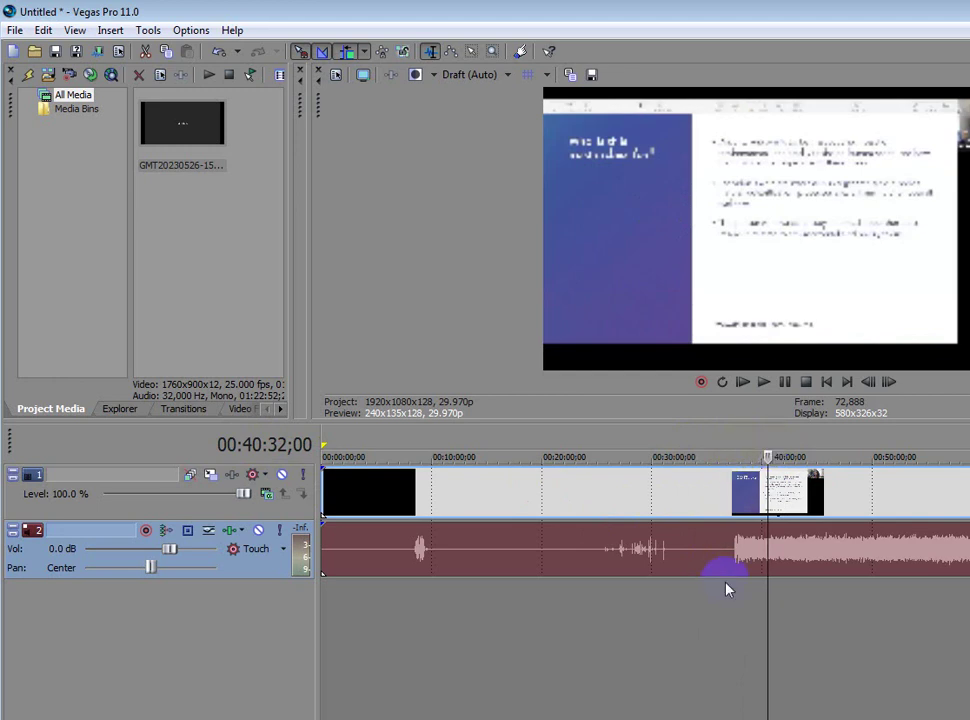
# Split the recording at 00:37:22;24, where the speech begins, and delete everything before the cut
pyautogui.moveTo(735, 555); pyautogui.dragTo(738, 566)
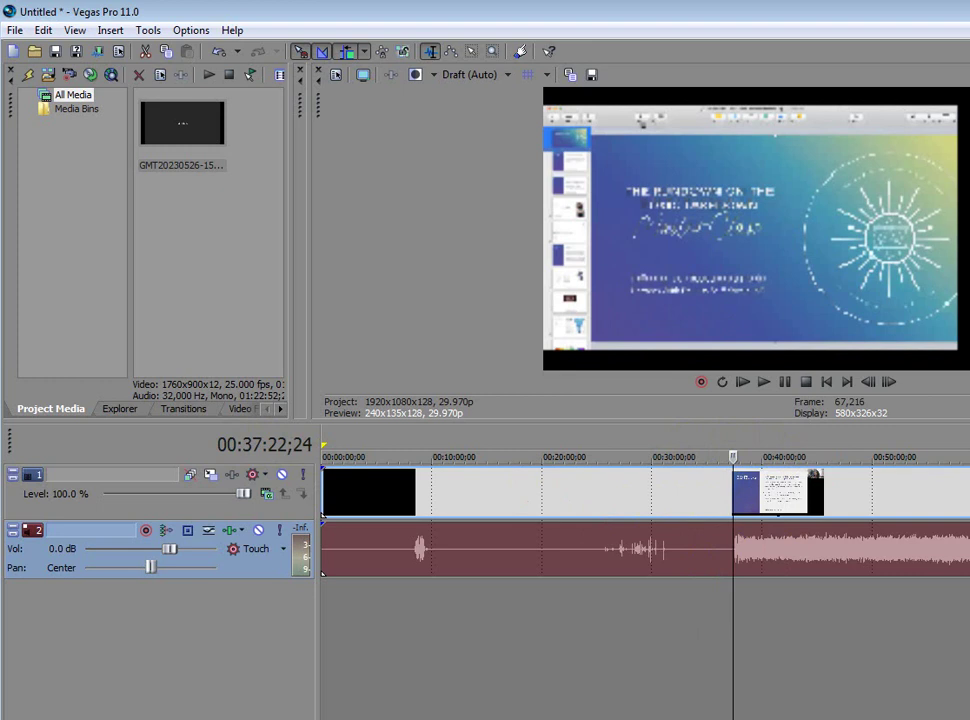
pyautogui.press('s')
pyautogui.click(640, 503)
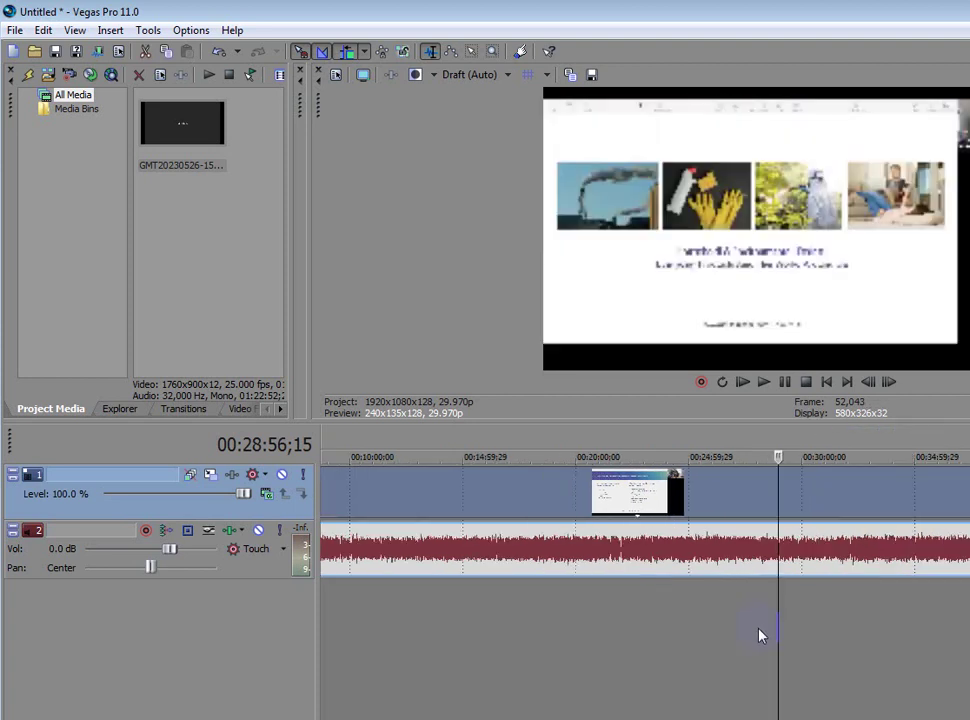
# Split the recording at 00:00:13;21 and delete the remaining silence in front of the first words
pyautogui.scroll(5, 758, 635)
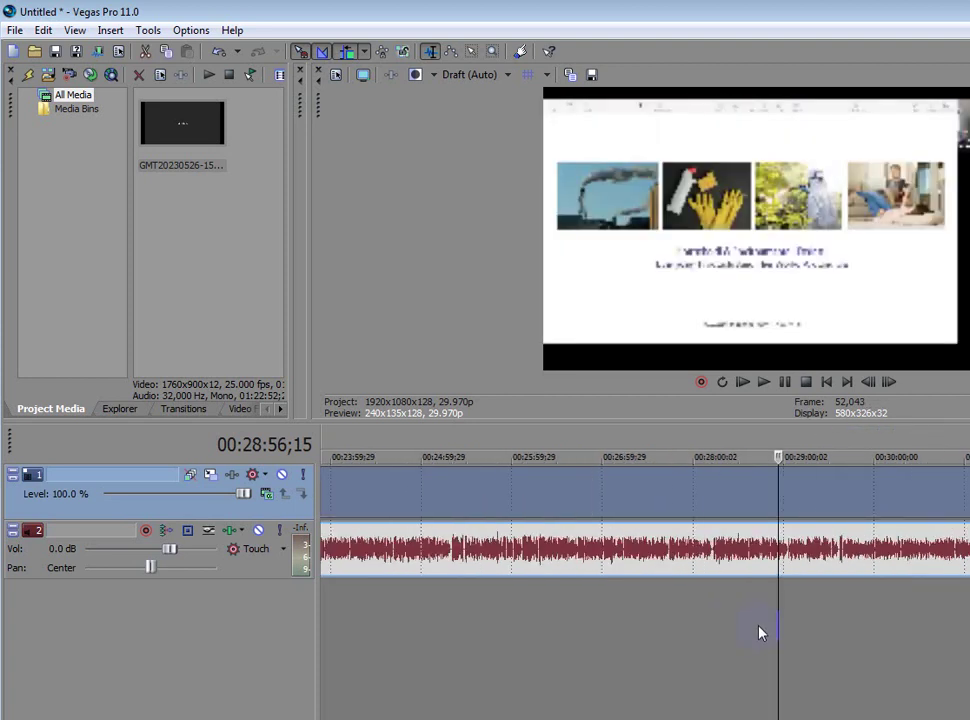
pyautogui.hscroll(-15, 645, 520)
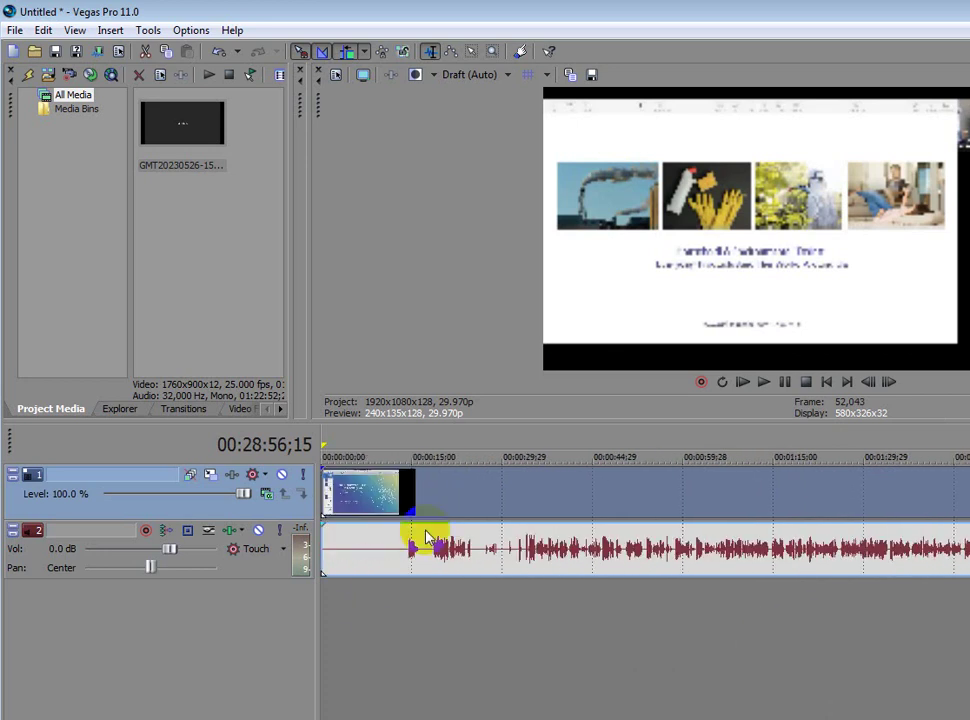
pyautogui.click(405, 548)
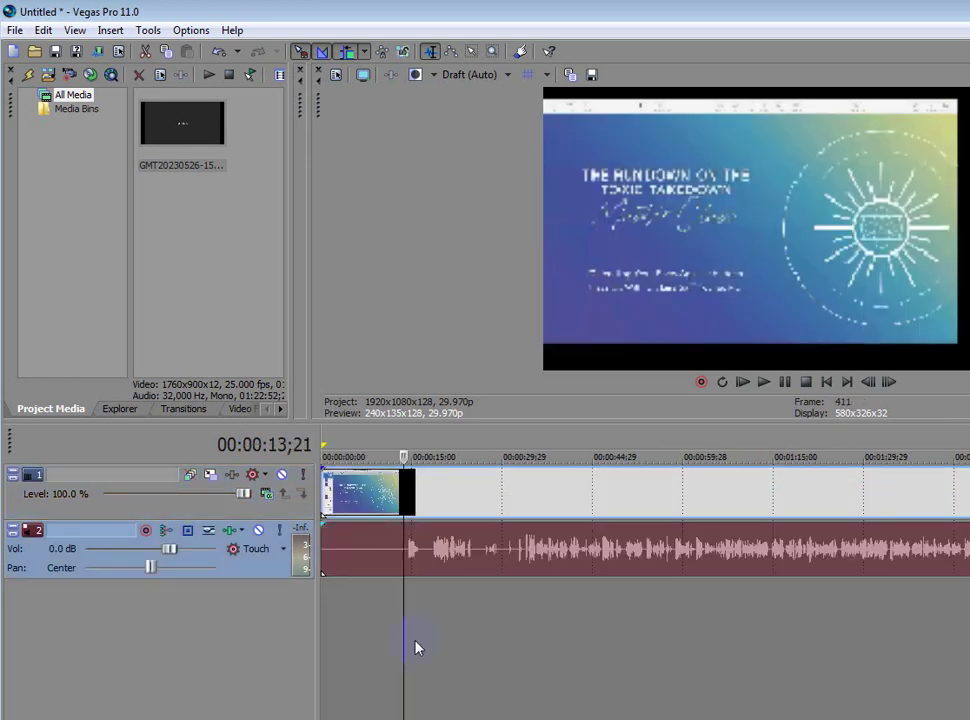
pyautogui.press('s')
pyautogui.click(374, 489)
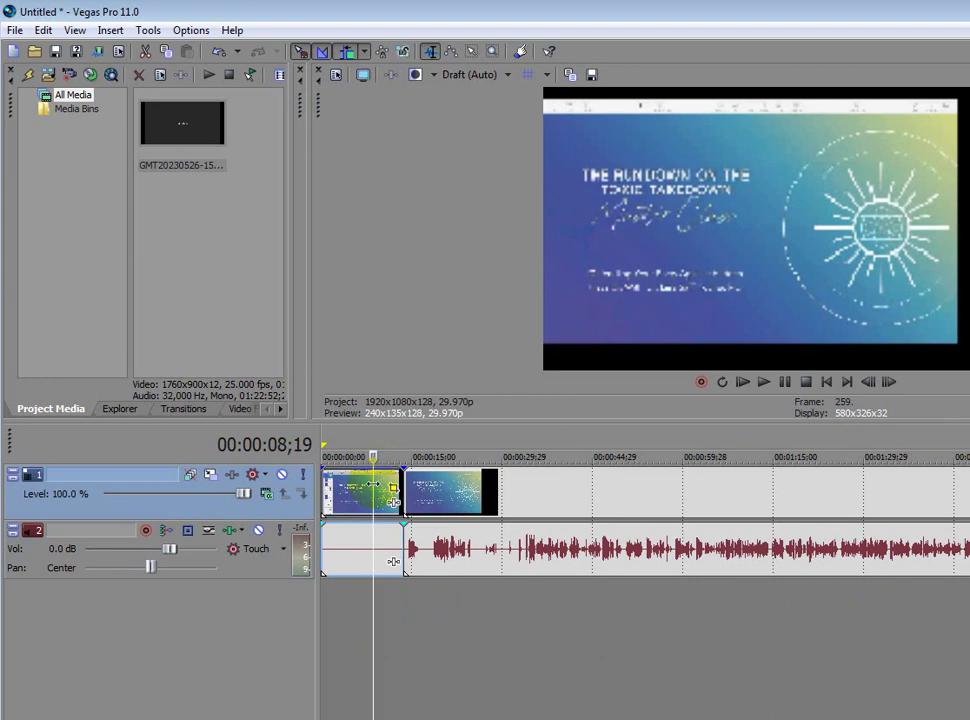
pyautogui.press('Delete')
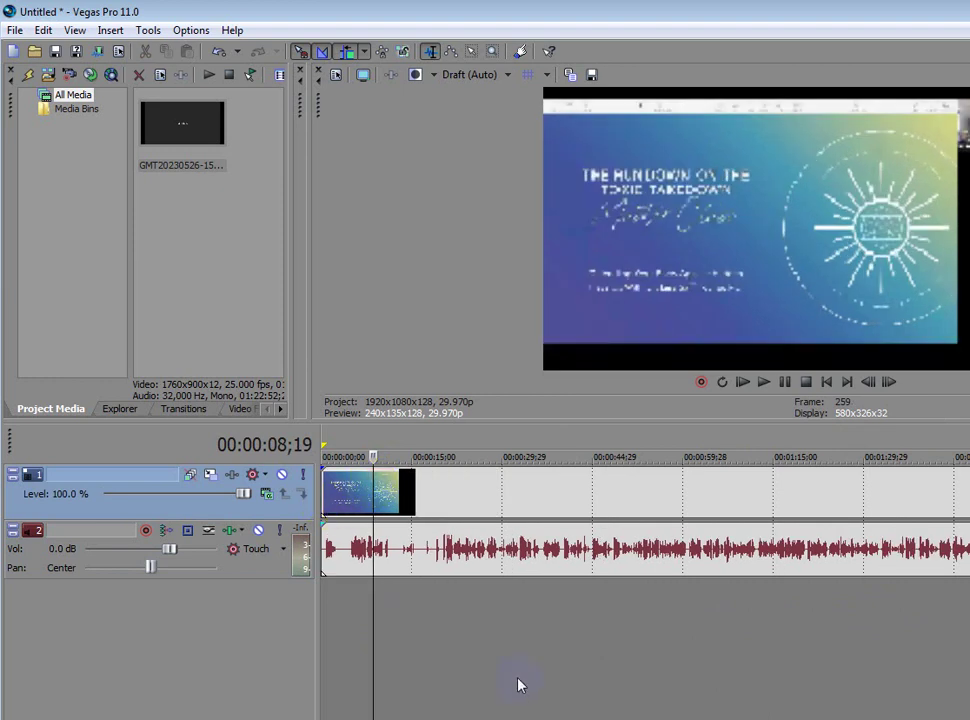
# Check the full length of the trimmed recording up to its end on the timeline
pyautogui.moveTo(390, 719); pyautogui.dragTo(945, 710)
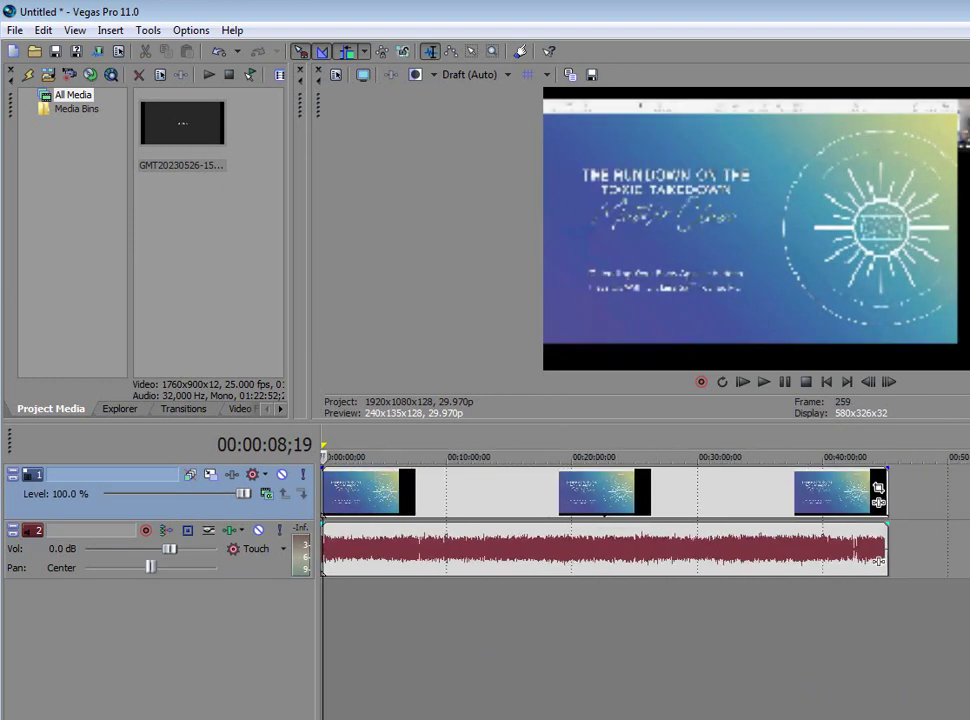
pyautogui.click(897, 456)
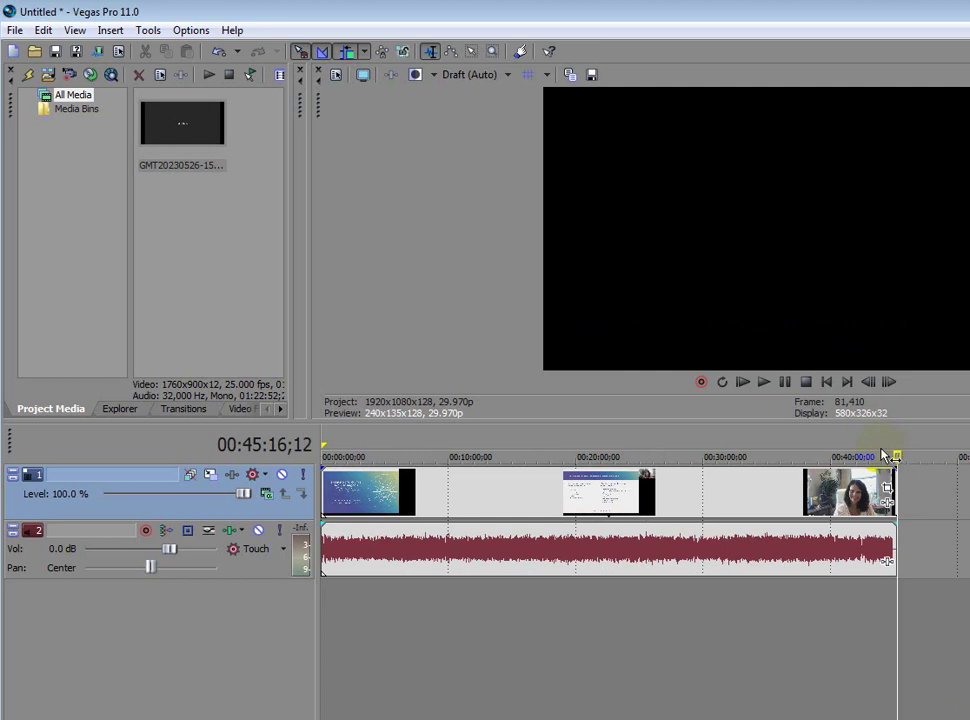
pyautogui.click(881, 456)
pyautogui.click(897, 456)
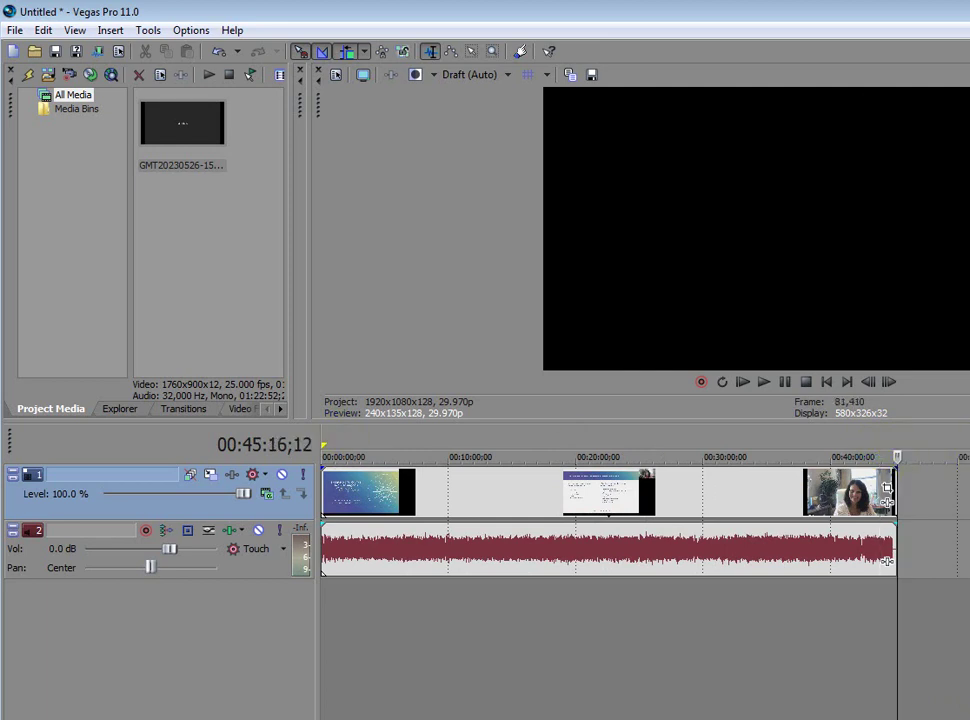
pyautogui.scroll(9, 645, 520)
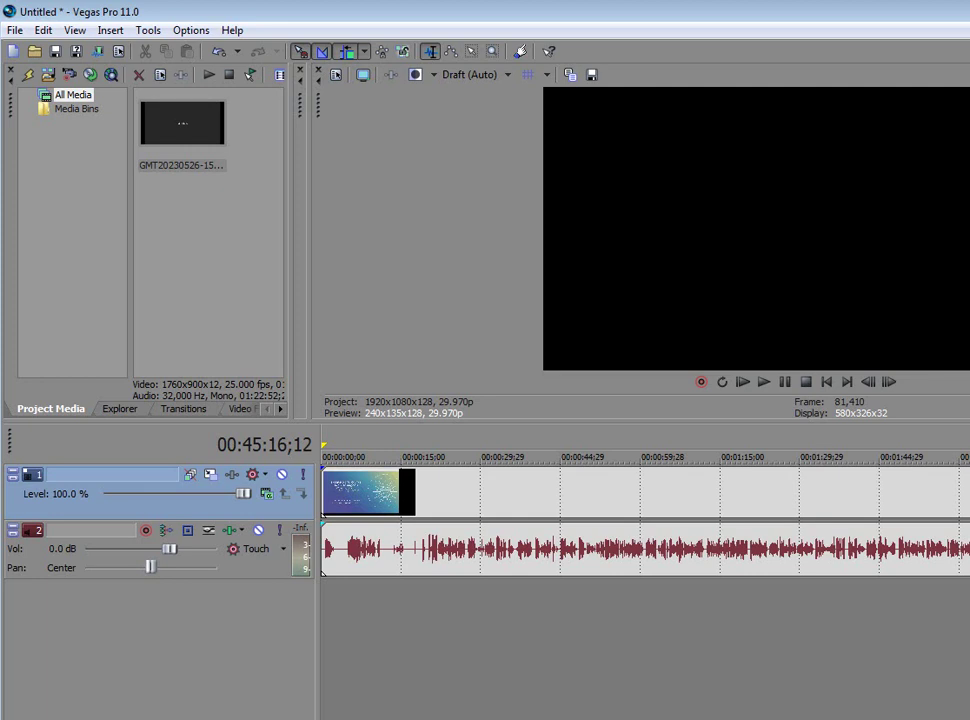
# Split the recording at 00:00:02;17 and 00:00:04;28 and delete the silent piece between the cuts, closing the gap
pyautogui.click(386, 559)
pyautogui.click(417, 565)
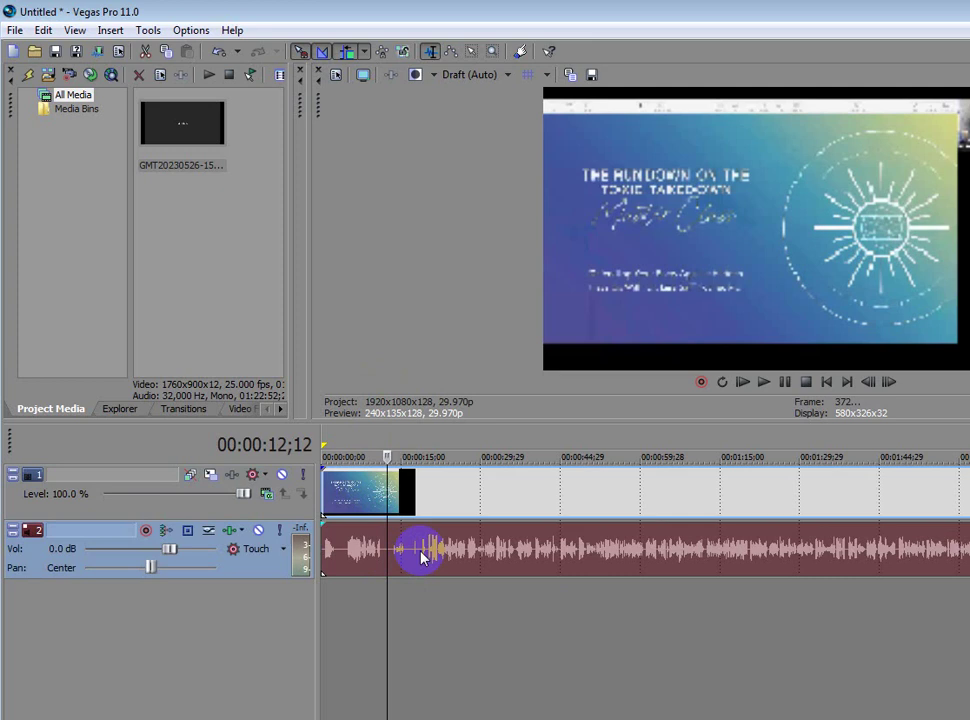
pyautogui.click(385, 692)
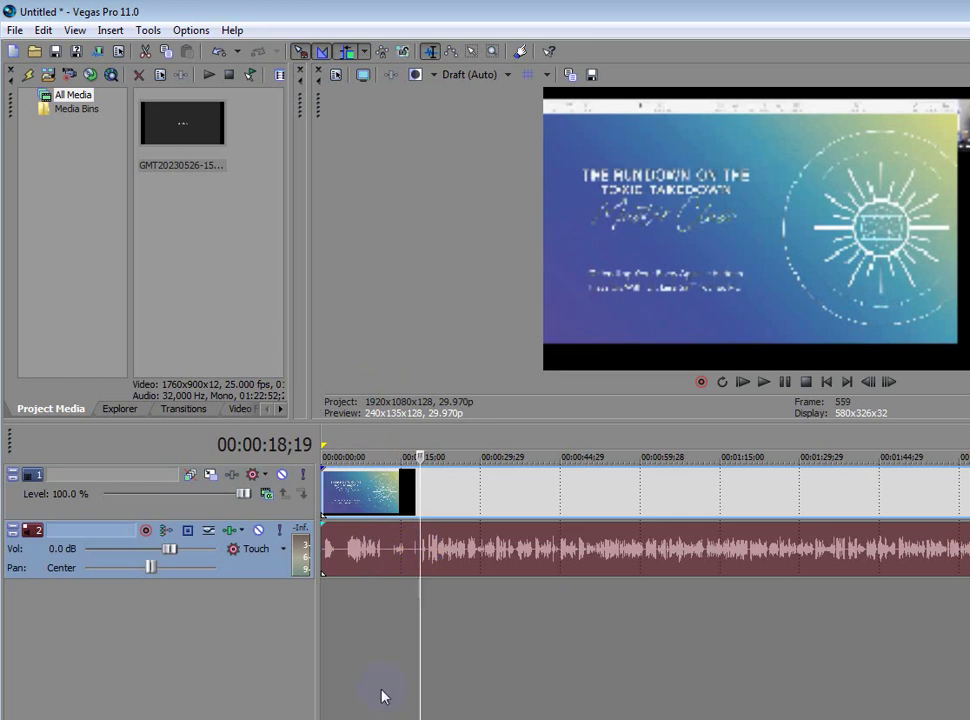
pyautogui.scroll(5, 645, 520)
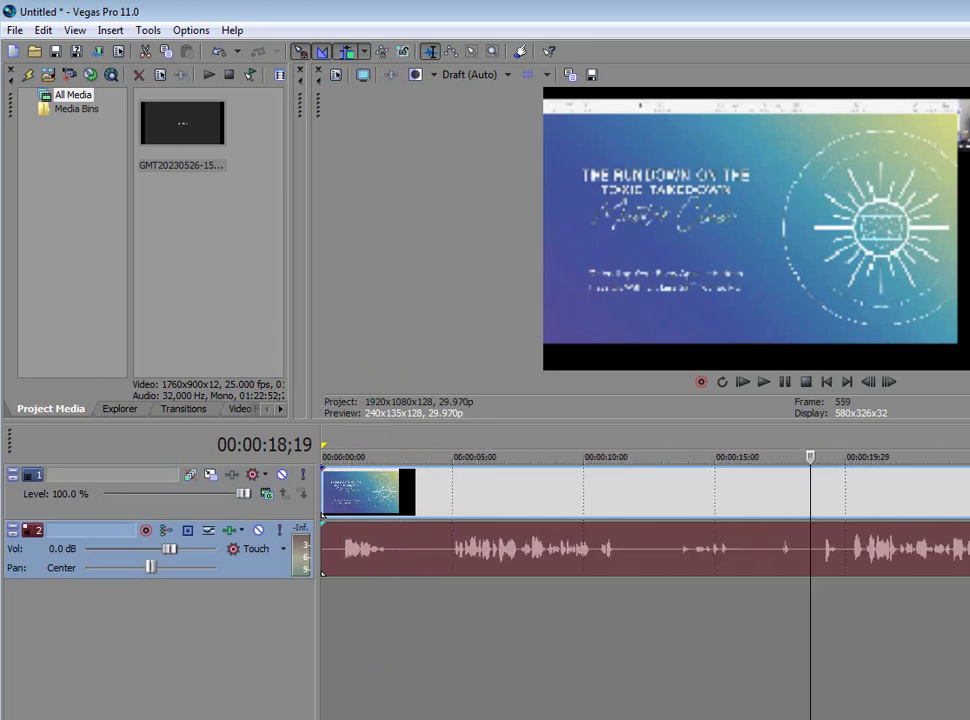
pyautogui.scroll(2, 340, 537)
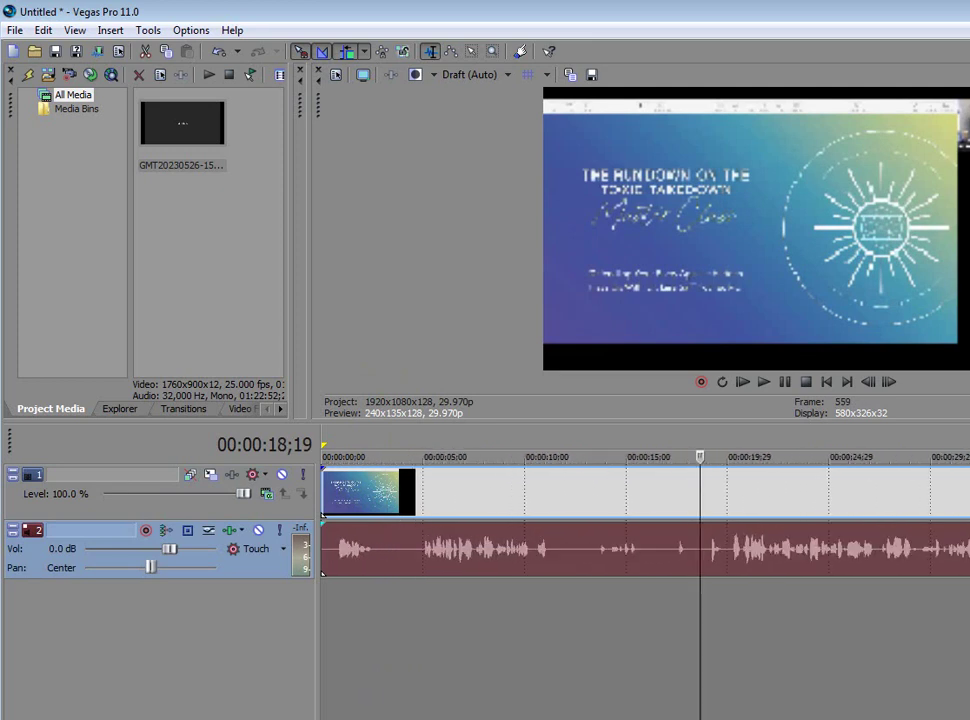
pyautogui.click(380, 559)
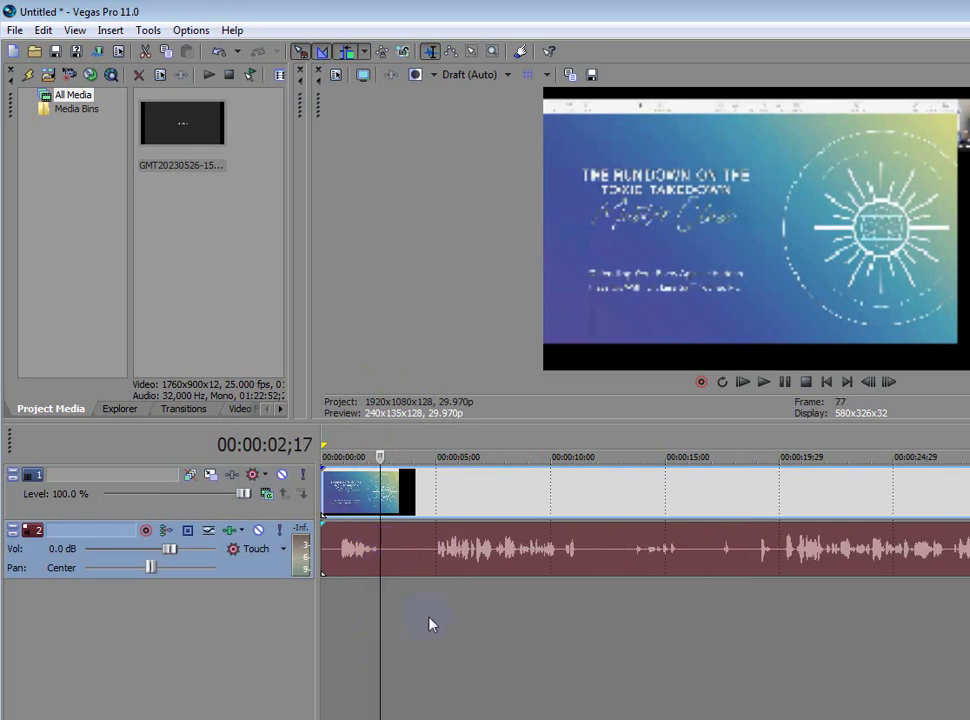
pyautogui.press('s')
pyautogui.click(434, 551)
pyautogui.press('s')
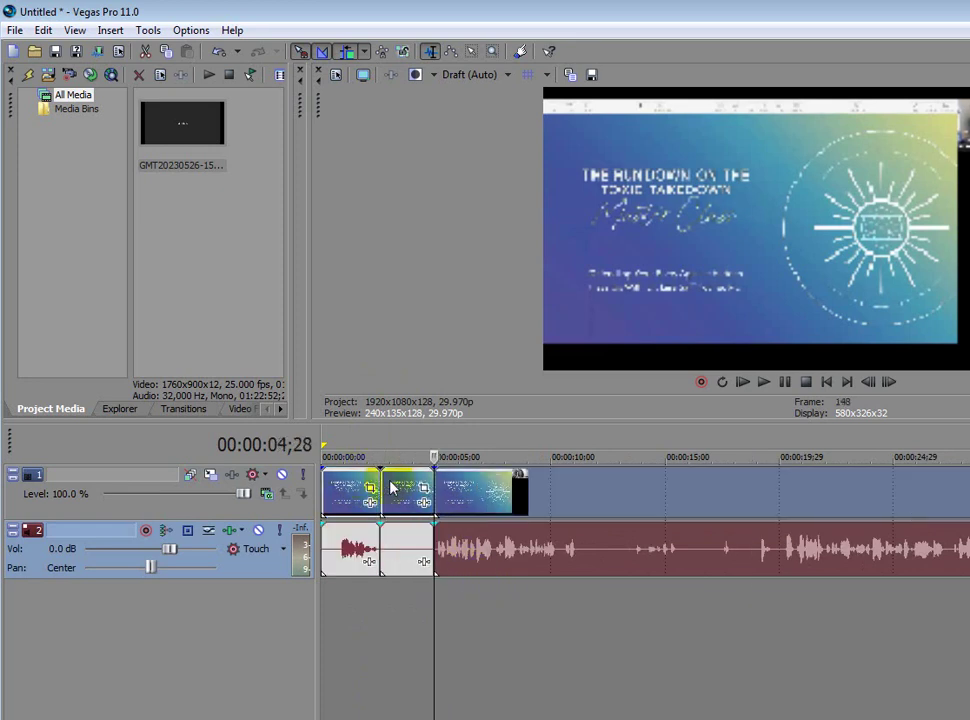
pyautogui.click(406, 489)
pyautogui.press('Delete')
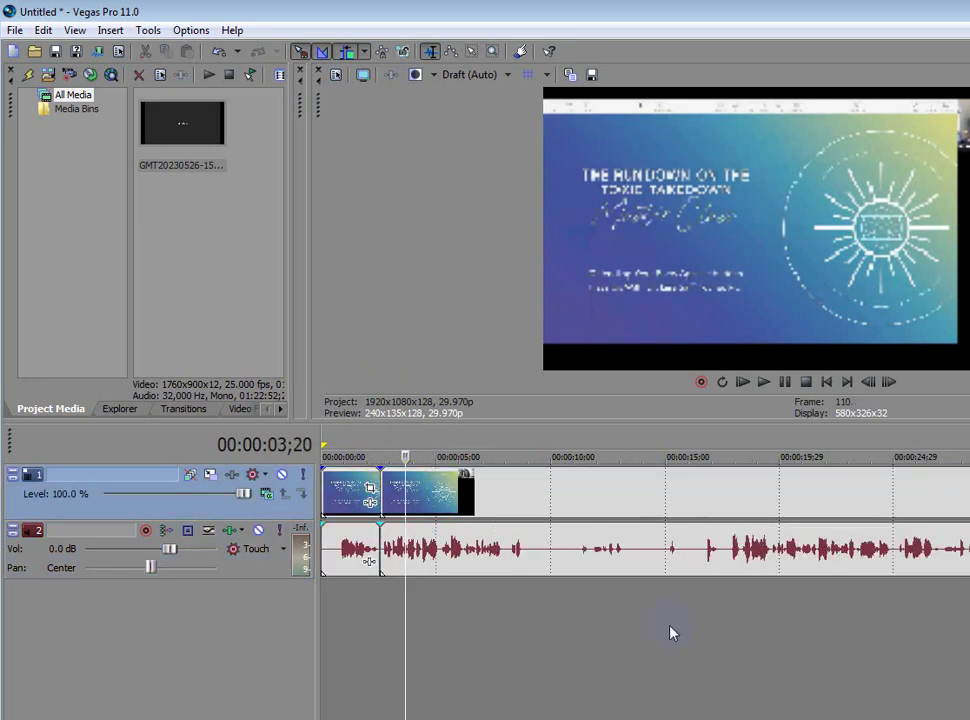
# Cut out the next silent pause, from about 00:00:09;00 to 00:00:11;03, closing the gap
pyautogui.click(527, 556)
pyautogui.press('s')
pyautogui.click(576, 556)
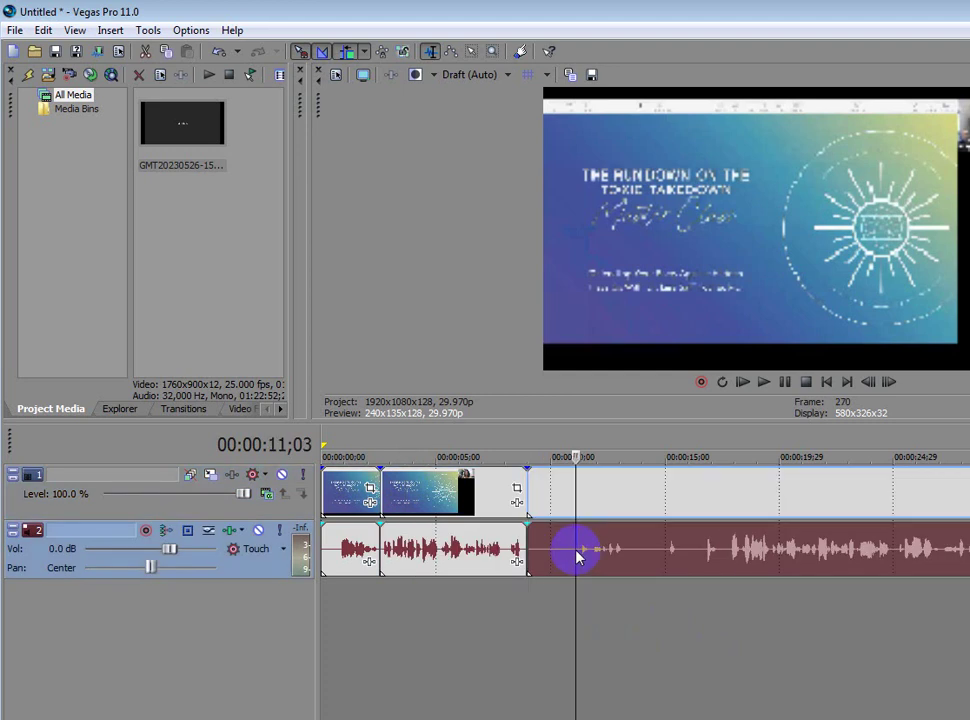
pyautogui.press('s')
pyautogui.click(548, 487)
pyautogui.press('Delete')
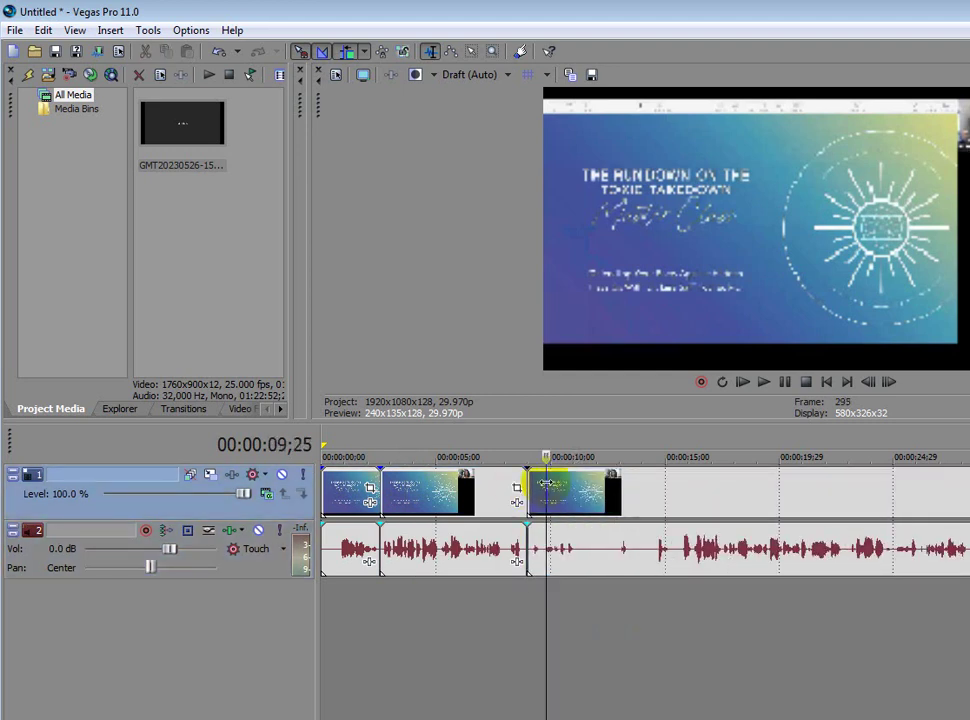
# Cut out the following silent pause, from about 11 seconds to 00:00:12;27, closing the gap
pyautogui.click(580, 563)
pyautogui.press('s')
pyautogui.click(617, 554)
pyautogui.press('s')
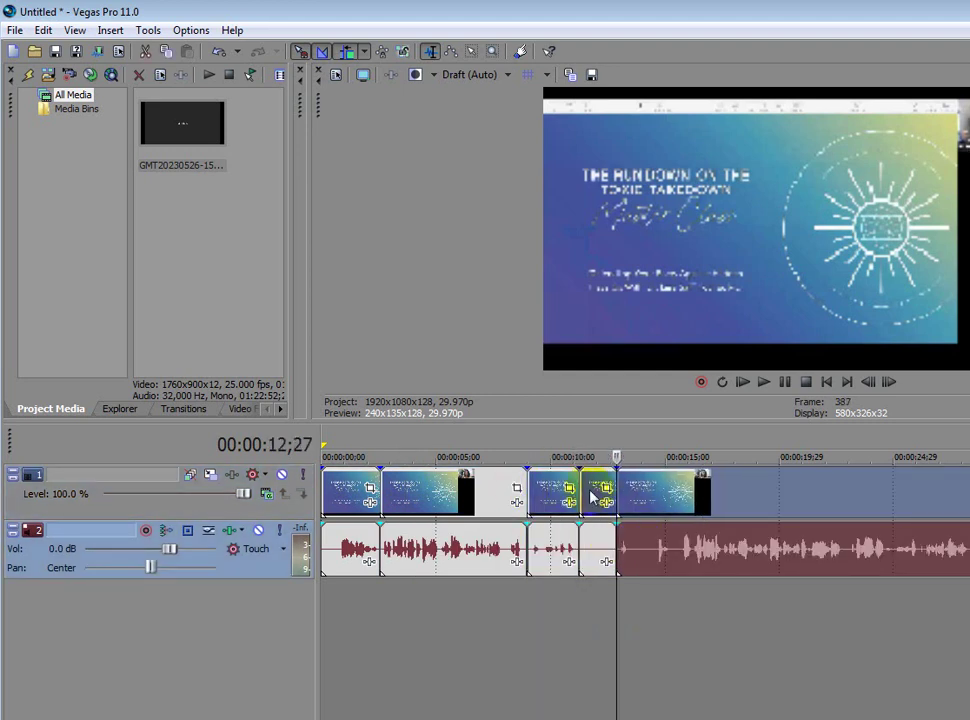
pyautogui.click(592, 487)
pyautogui.press('Delete')
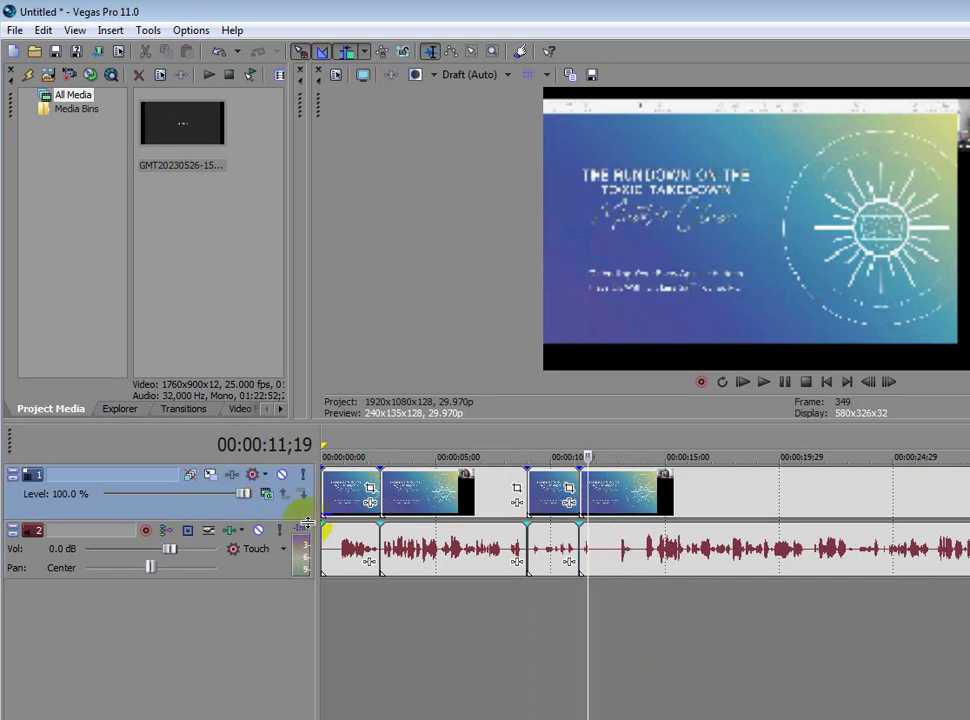
# Save the project under the name 2023-05-26-toxic-takedown-masterclass.veg in the folder with the earlier masterclass projects
pyautogui.click(330, 496)
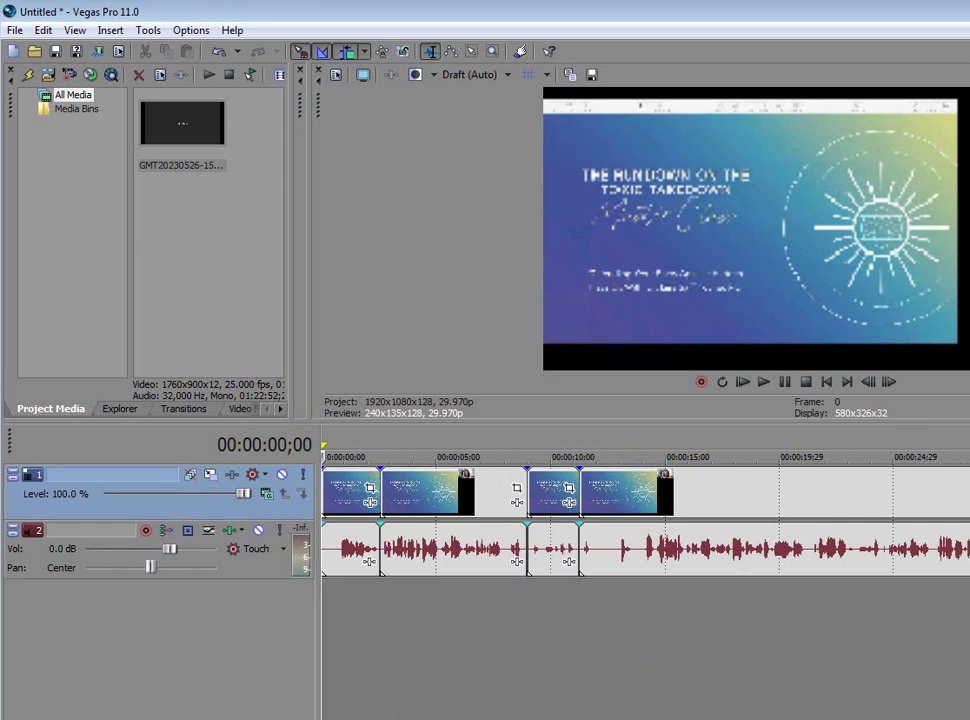
pyautogui.click(15, 30)
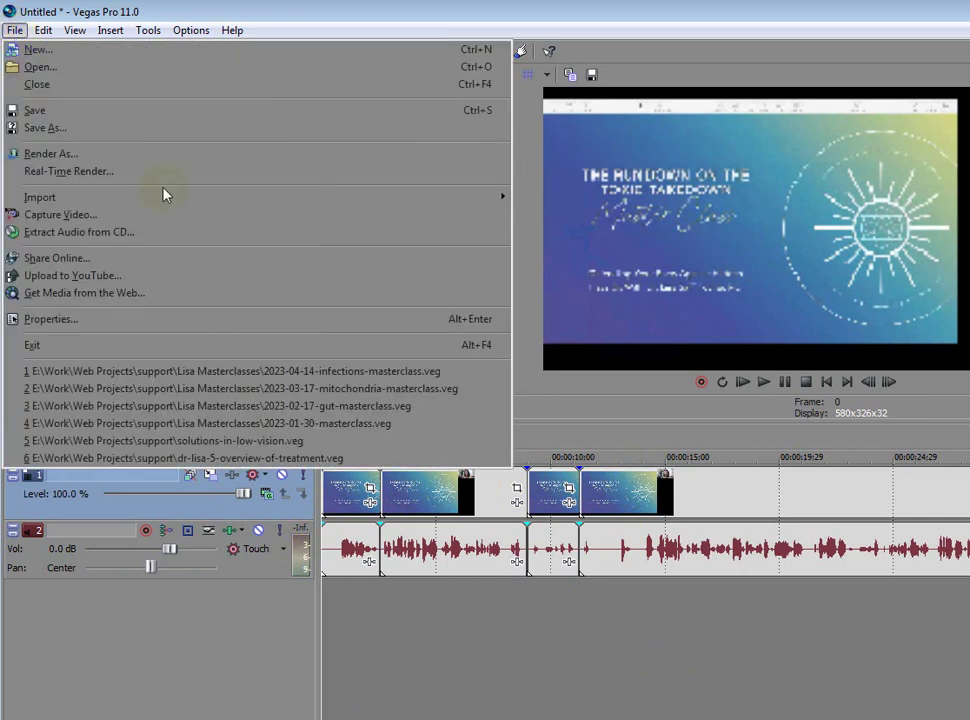
pyautogui.click(87, 126)
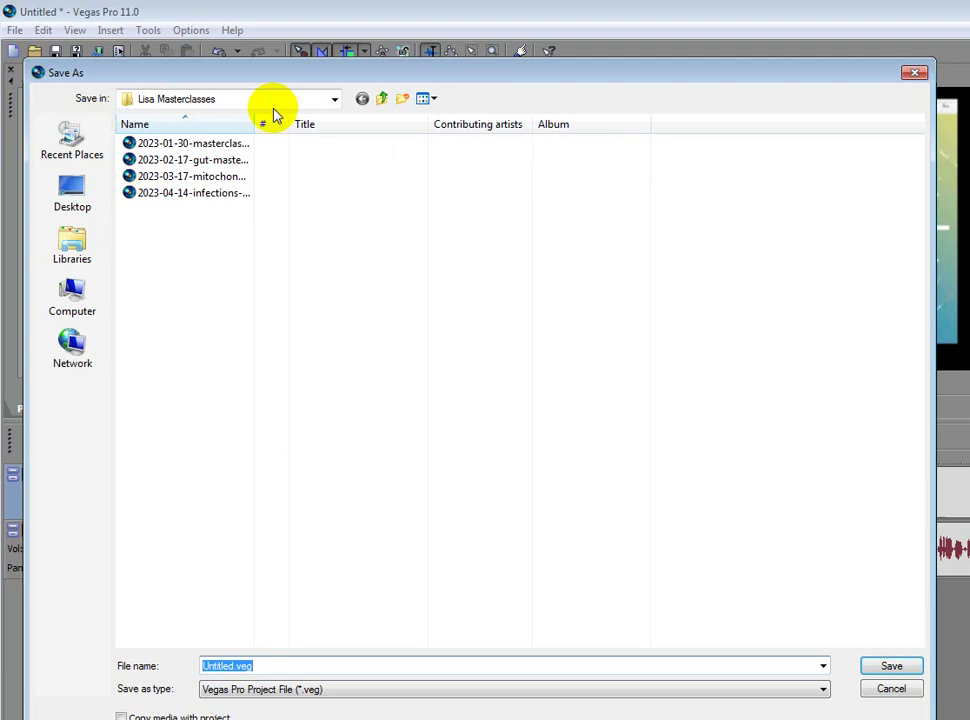
pyautogui.click(305, 102)
pyautogui.click(487, 188)
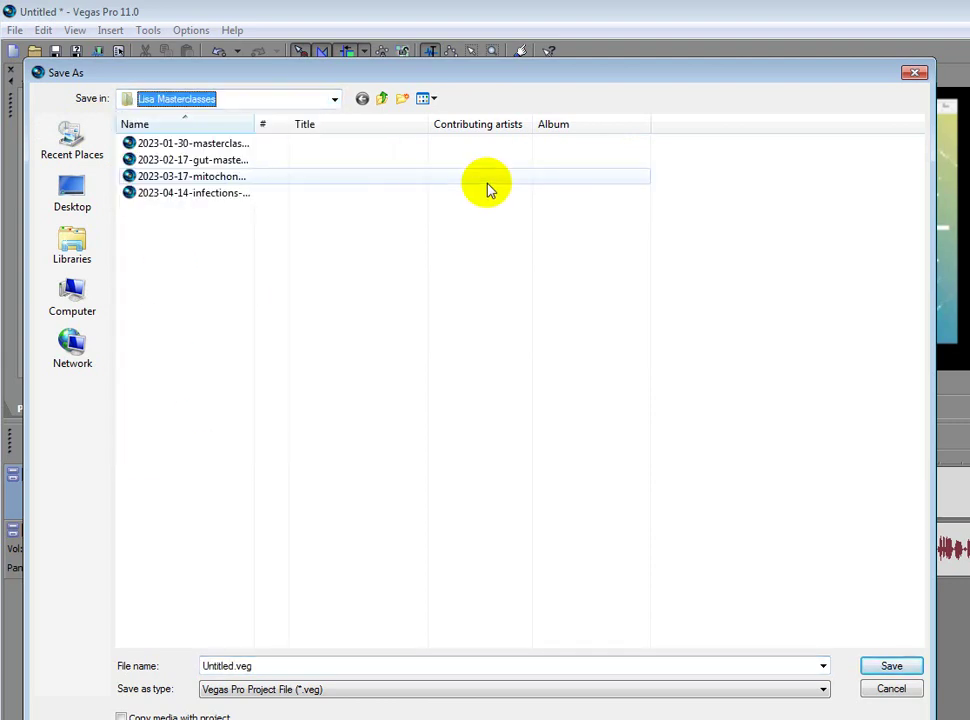
pyautogui.click(181, 196)
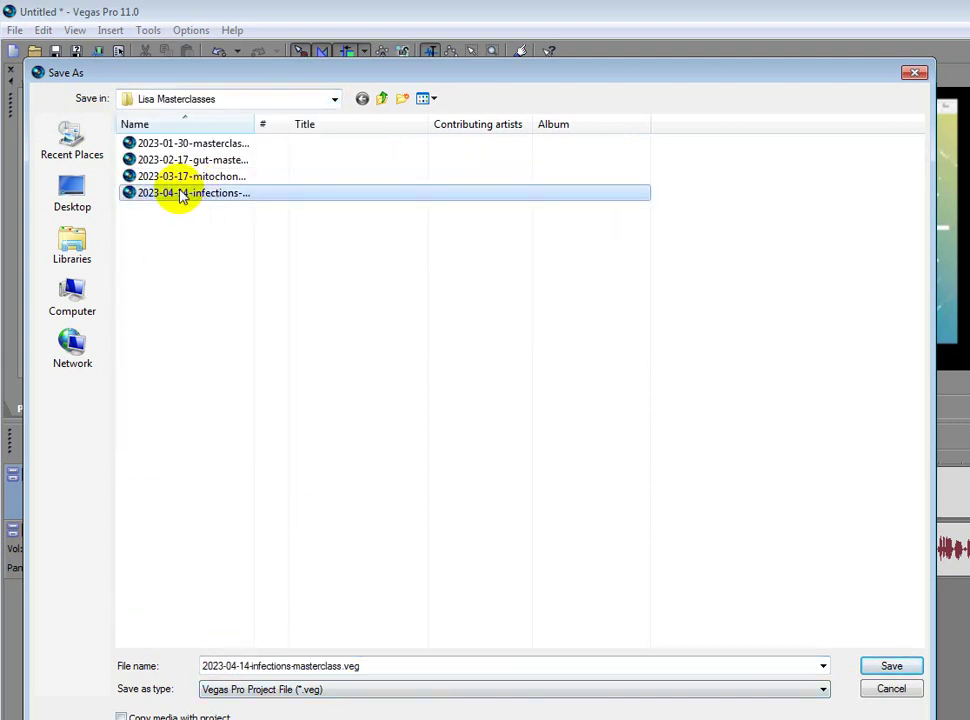
pyautogui.click(227, 666)
pyautogui.click(235, 666)
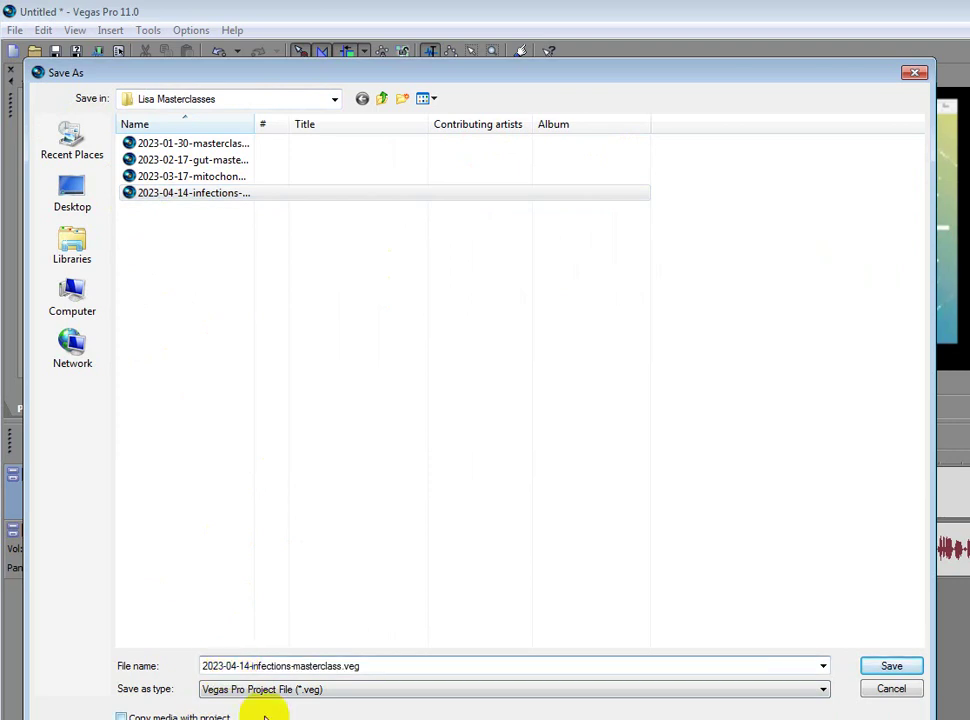
pyautogui.press('BackSpace')
pyautogui.write('5')
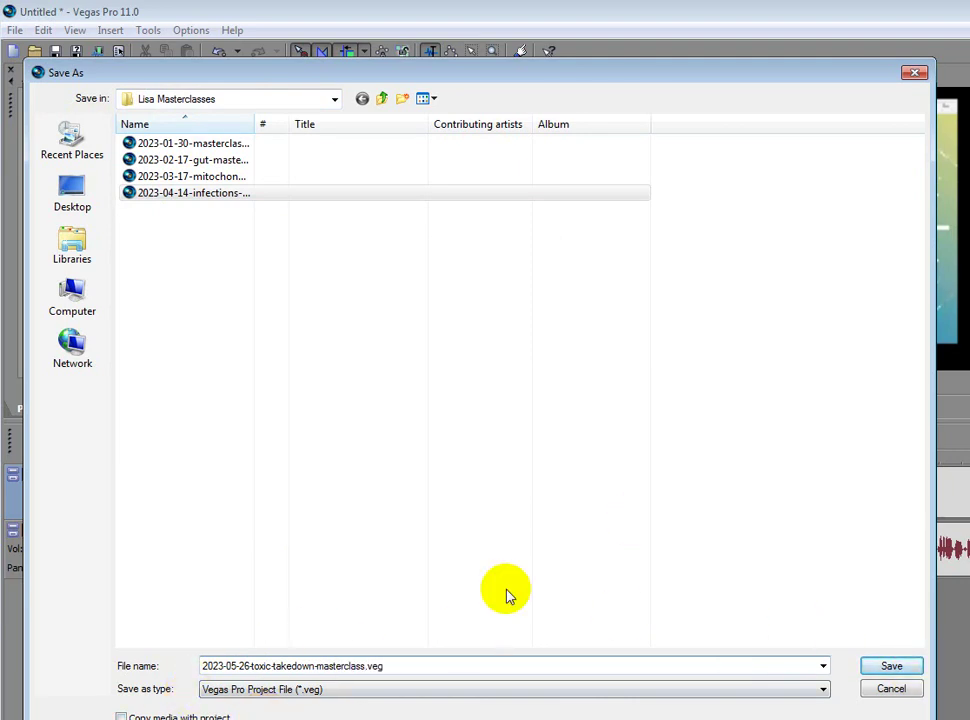
pyautogui.click(891, 665)
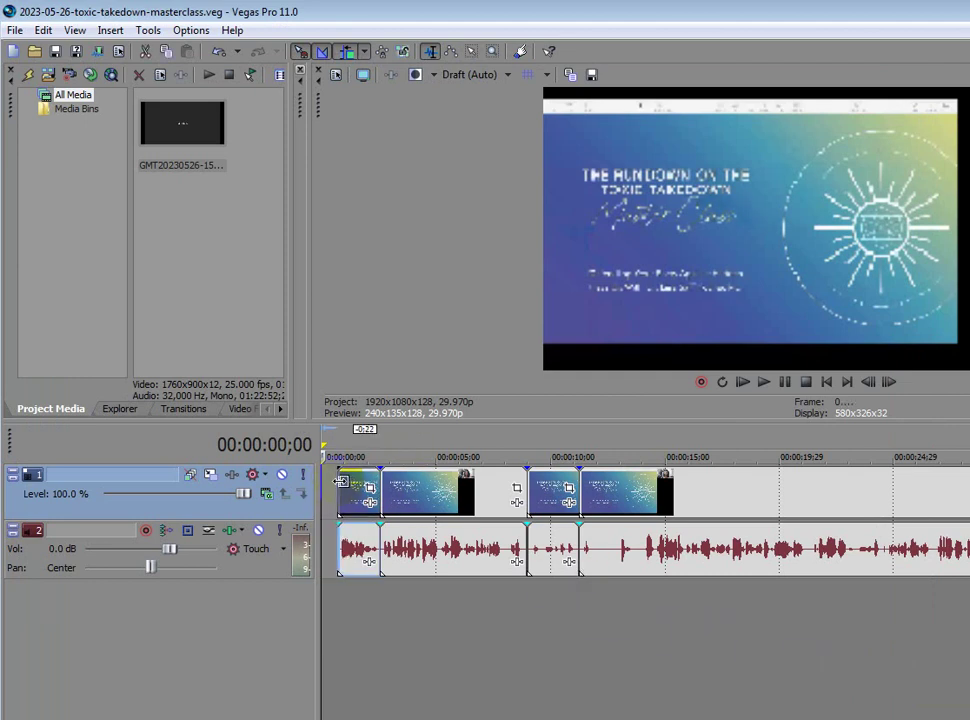
# Trim about 22 frames off the start of the first clip, closing the gap, and play back the new opening
pyautogui.moveTo(325, 484); pyautogui.dragTo(342, 485)
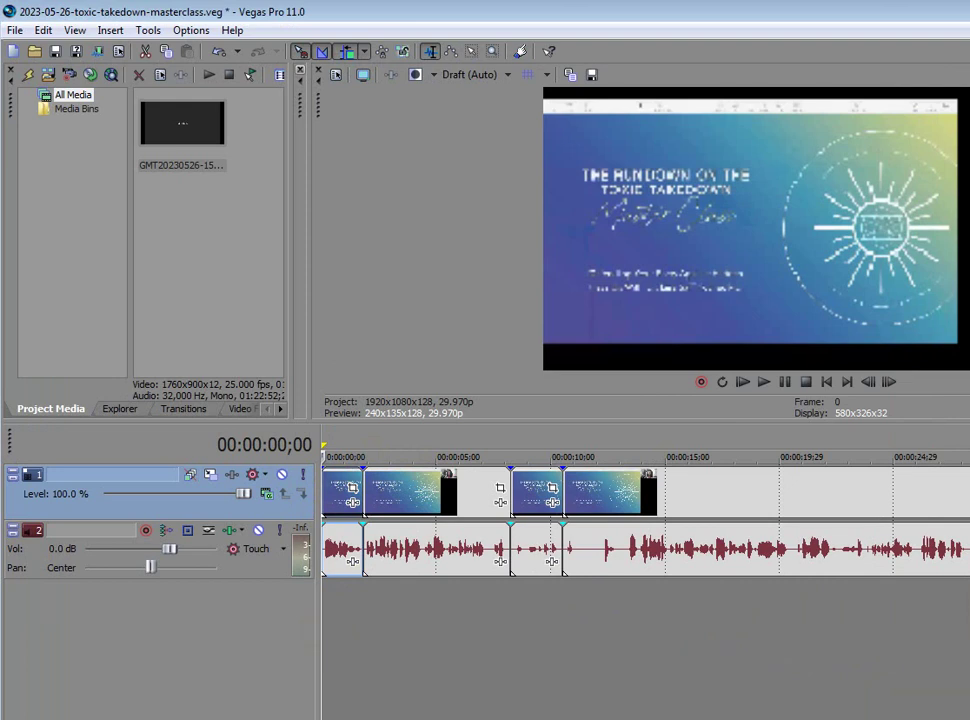
pyautogui.press('space')
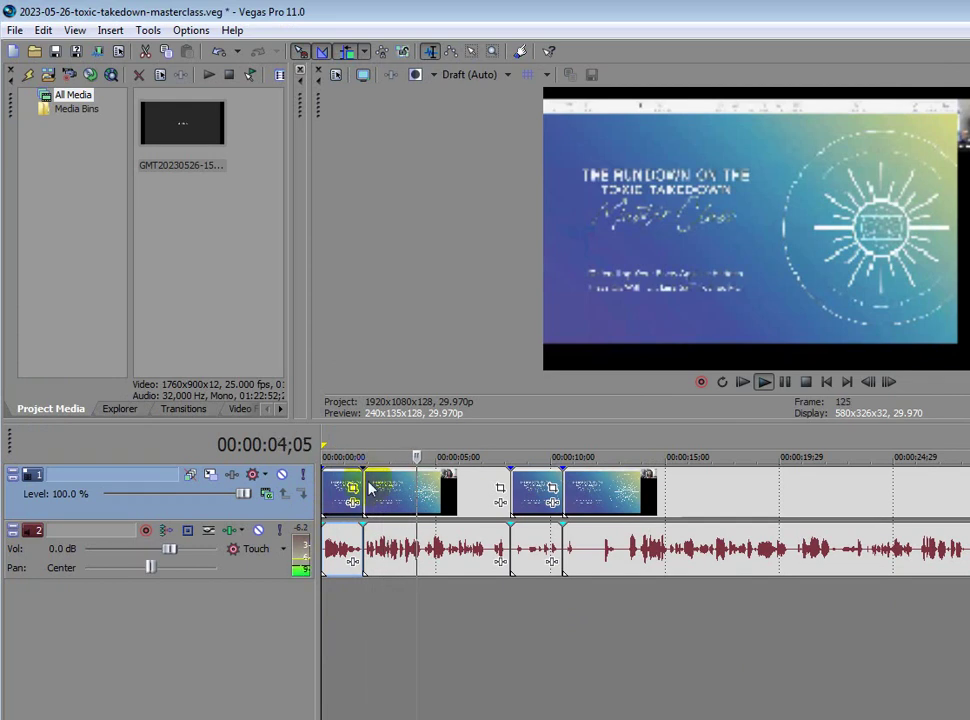
pyautogui.press('space')
pyautogui.press('space')
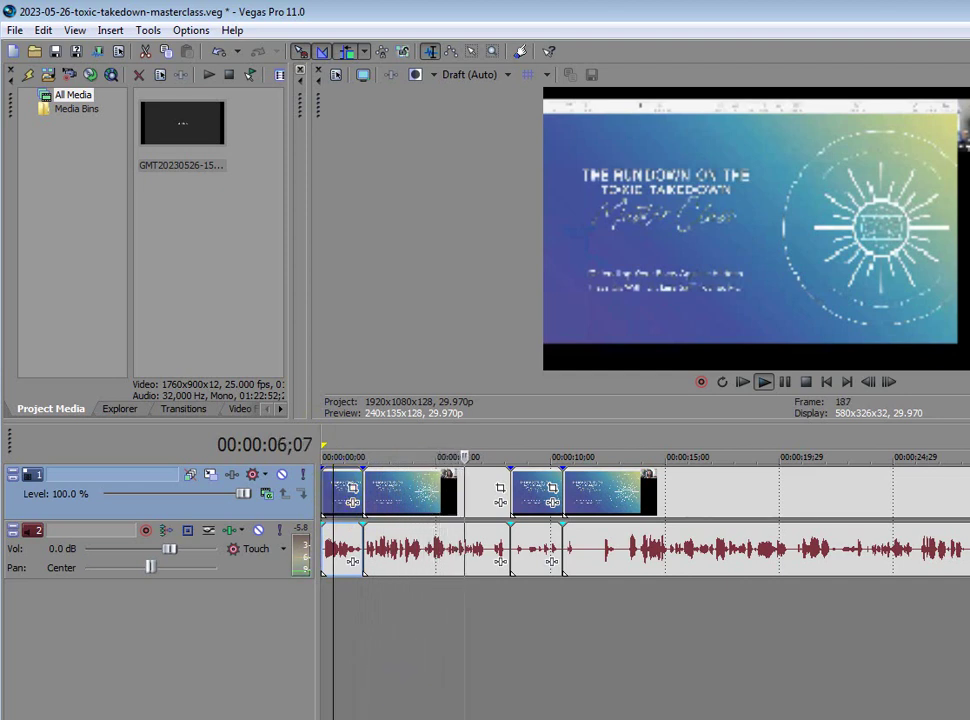
pyautogui.press('Return')
# Delete the short first clip, which ends at 00:00:01;25, closing the gap
pyautogui.click(335, 487)
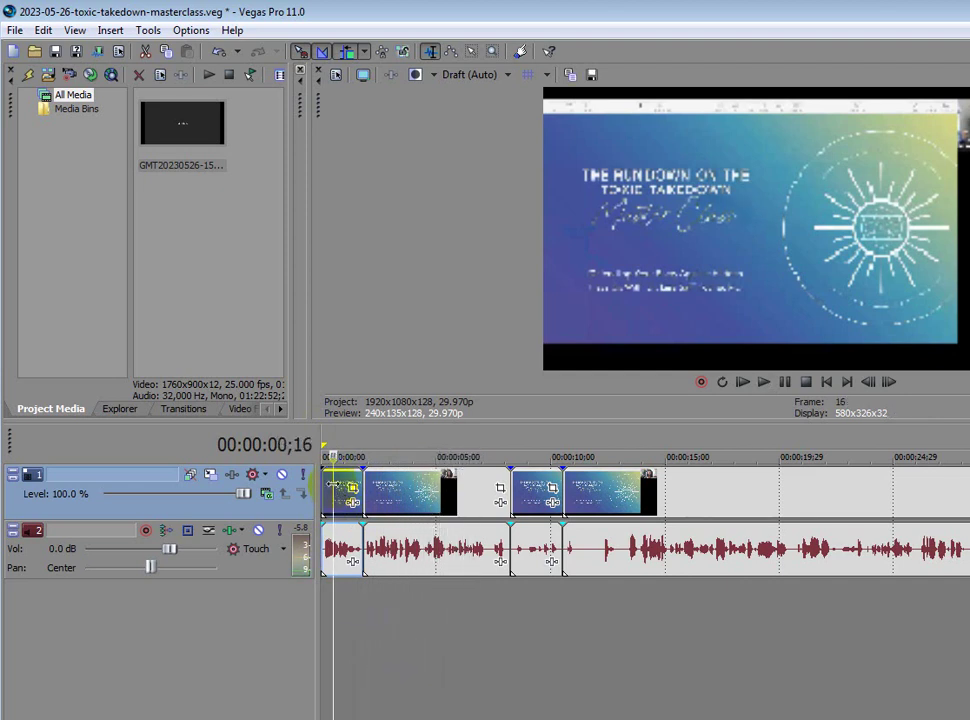
pyautogui.click(362, 456)
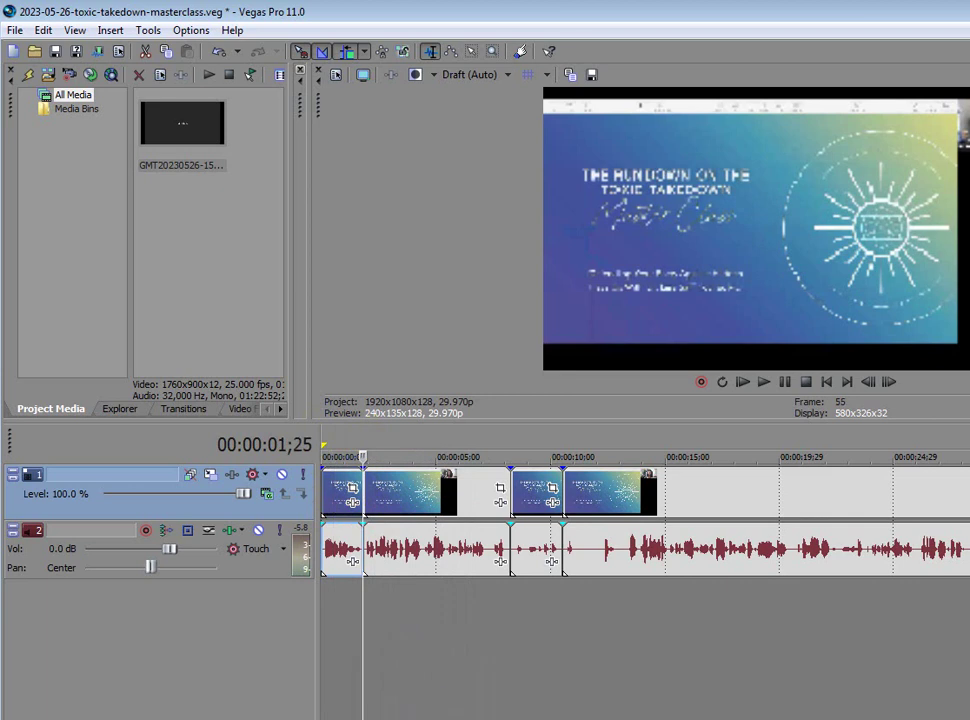
pyautogui.click(331, 459)
pyautogui.press('Delete')
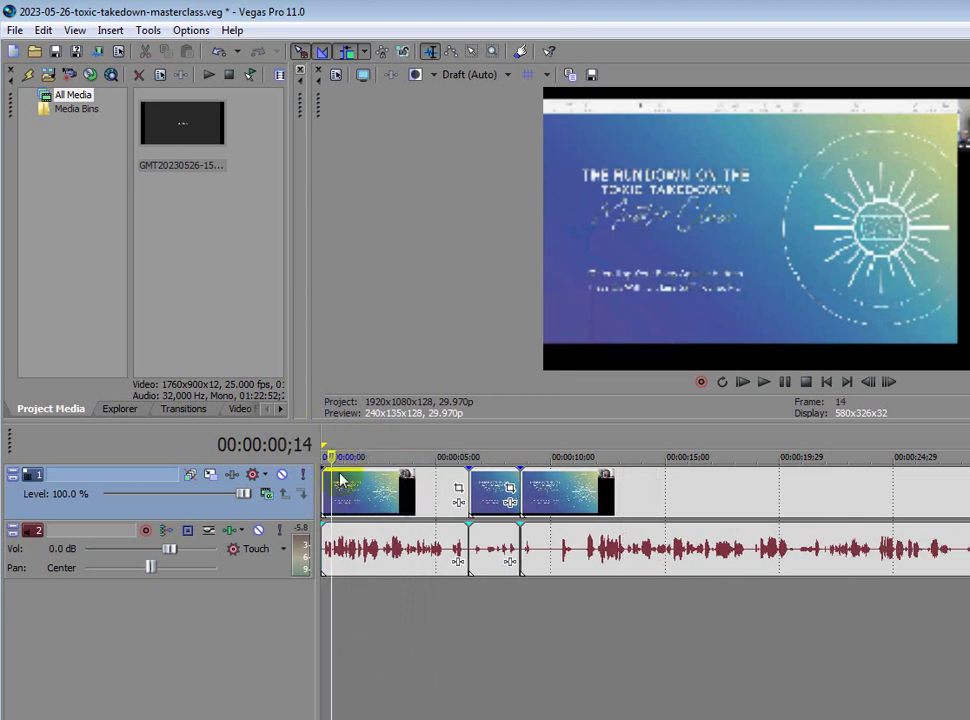
# Play the recording from the start and split it at about 5.5 seconds and about 12 seconds
pyautogui.click(321, 434)
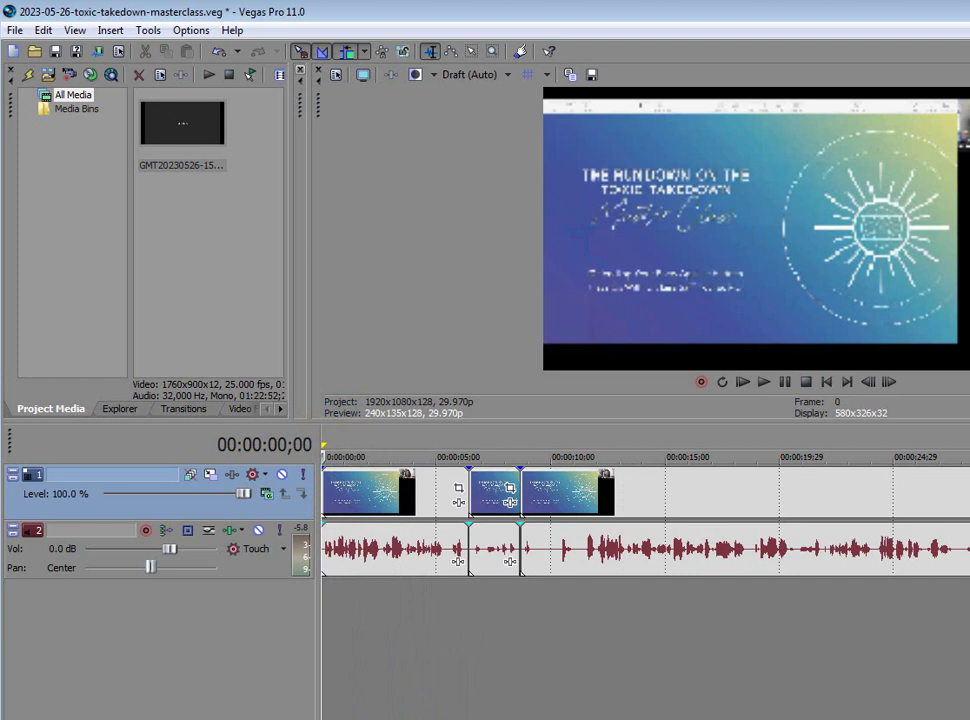
pyautogui.press('space')
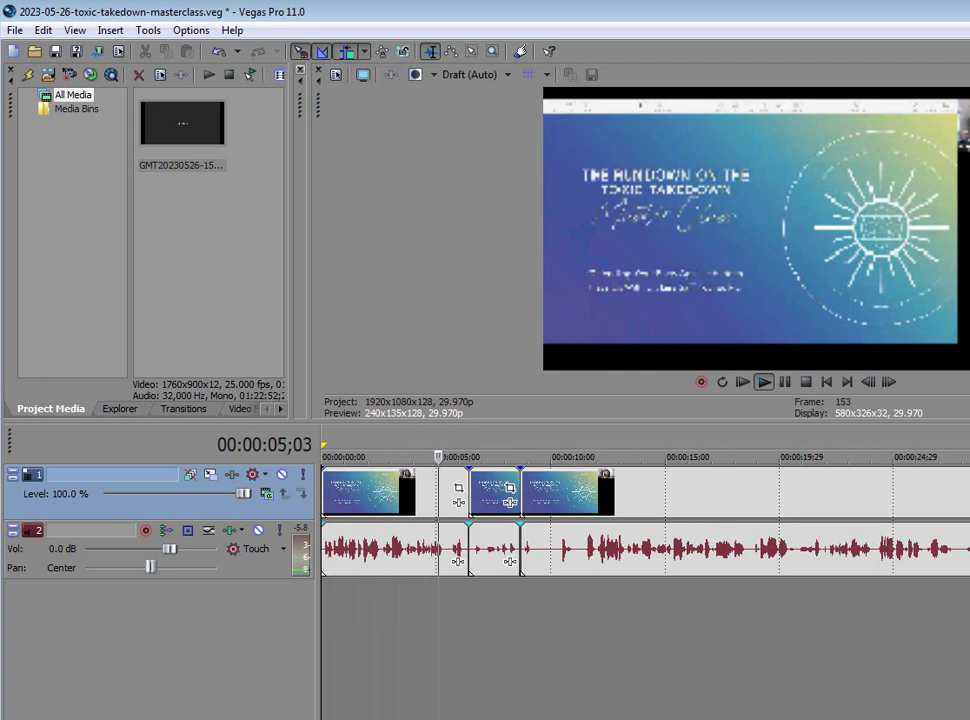
pyautogui.click(444, 541)
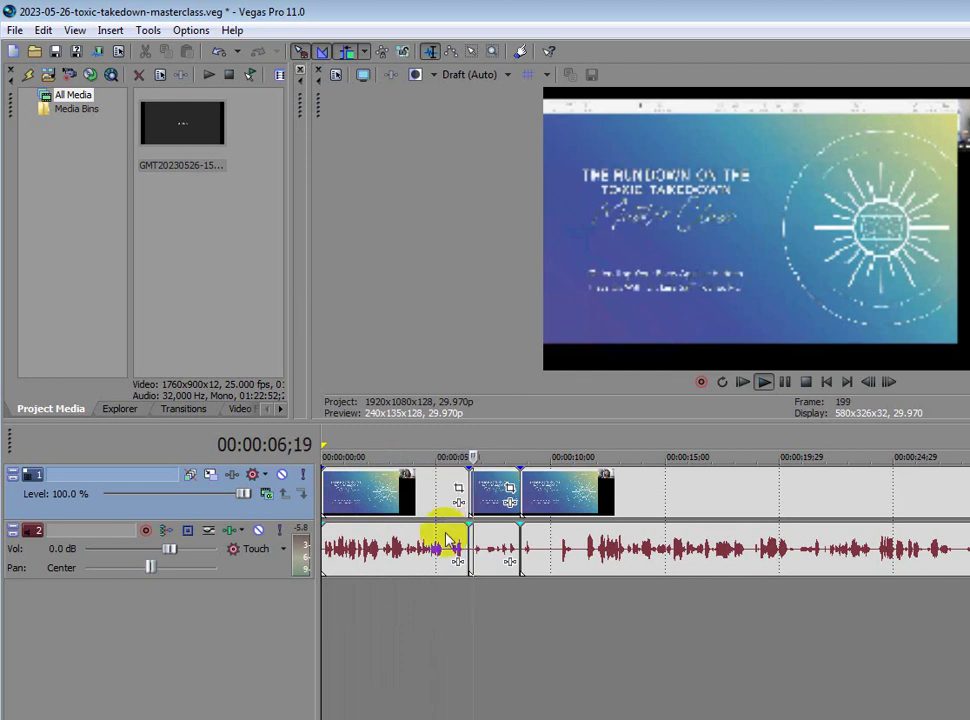
pyautogui.click(444, 441)
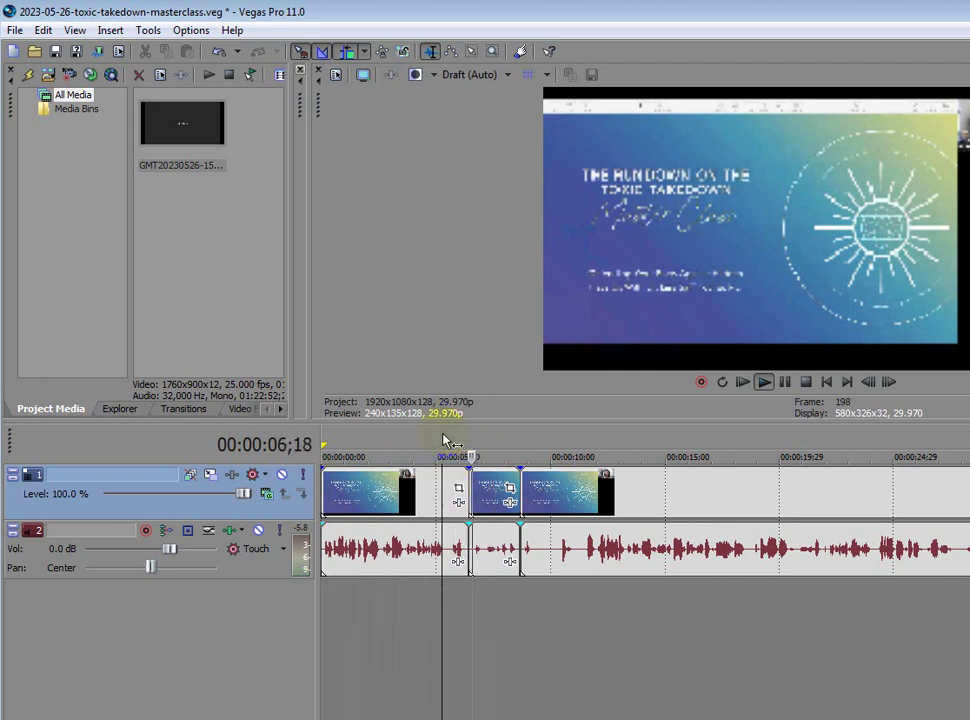
pyautogui.click(440, 562)
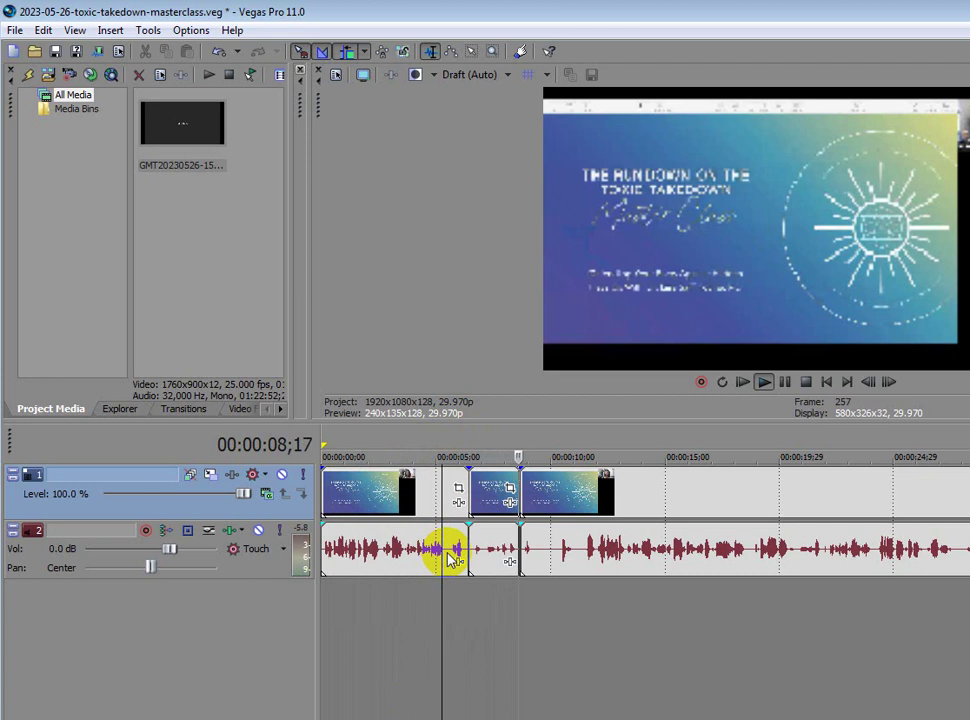
pyautogui.click(452, 560)
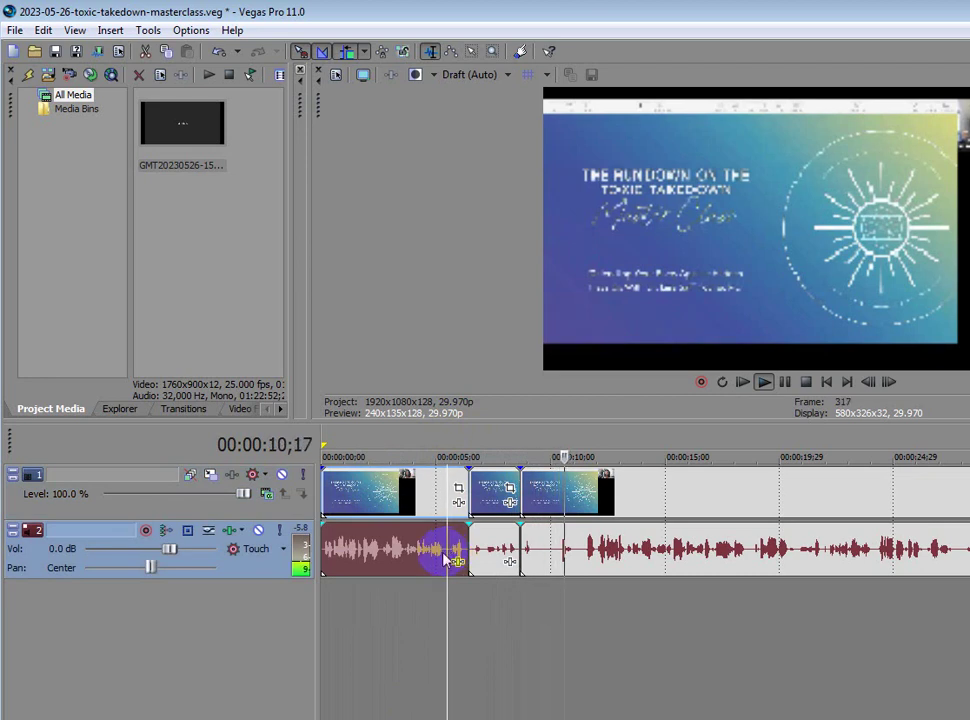
pyautogui.press('s')
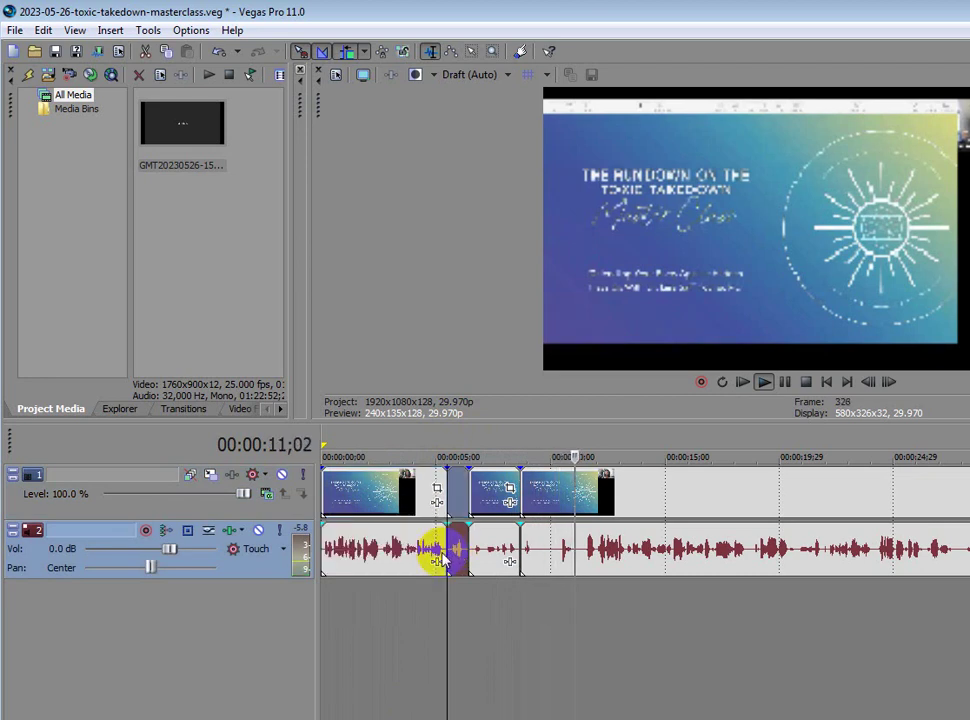
pyautogui.click(598, 551)
pyautogui.press('s')
# Delete the three pieces between the cuts at about 5.5 and 12 seconds one by one, closing each gap
pyautogui.click(461, 488)
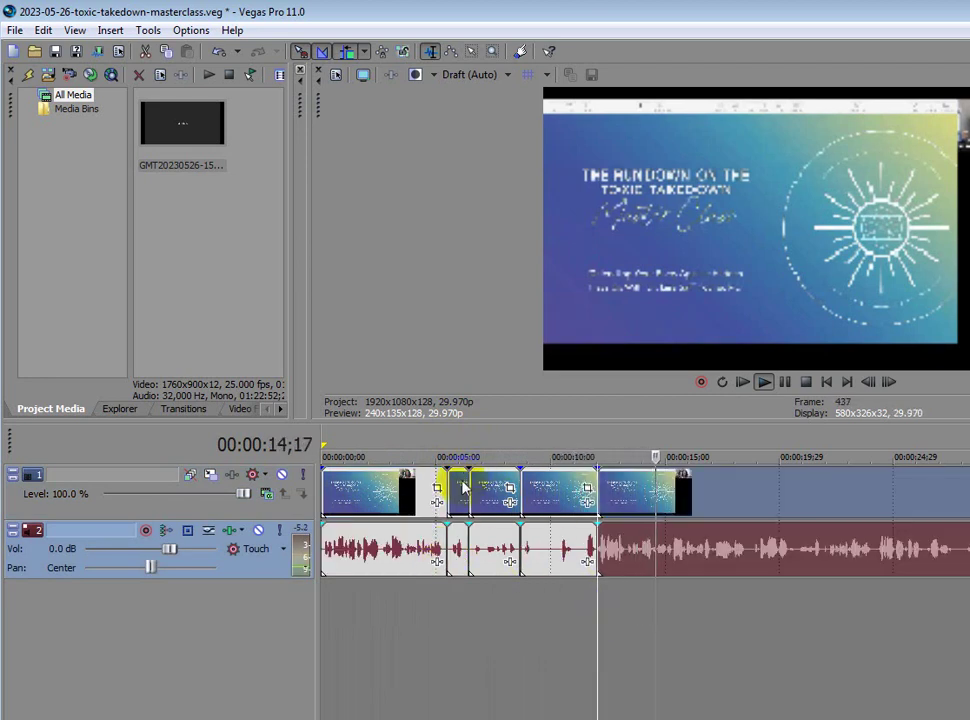
pyautogui.press('Delete')
pyautogui.click(474, 492)
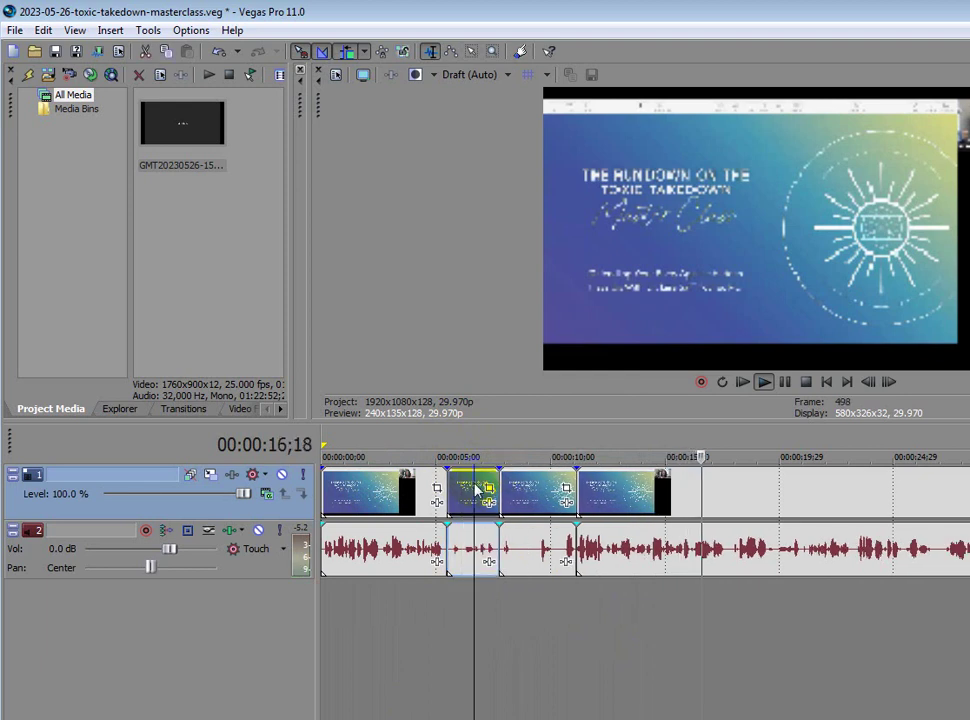
pyautogui.press('Delete')
pyautogui.click(469, 488)
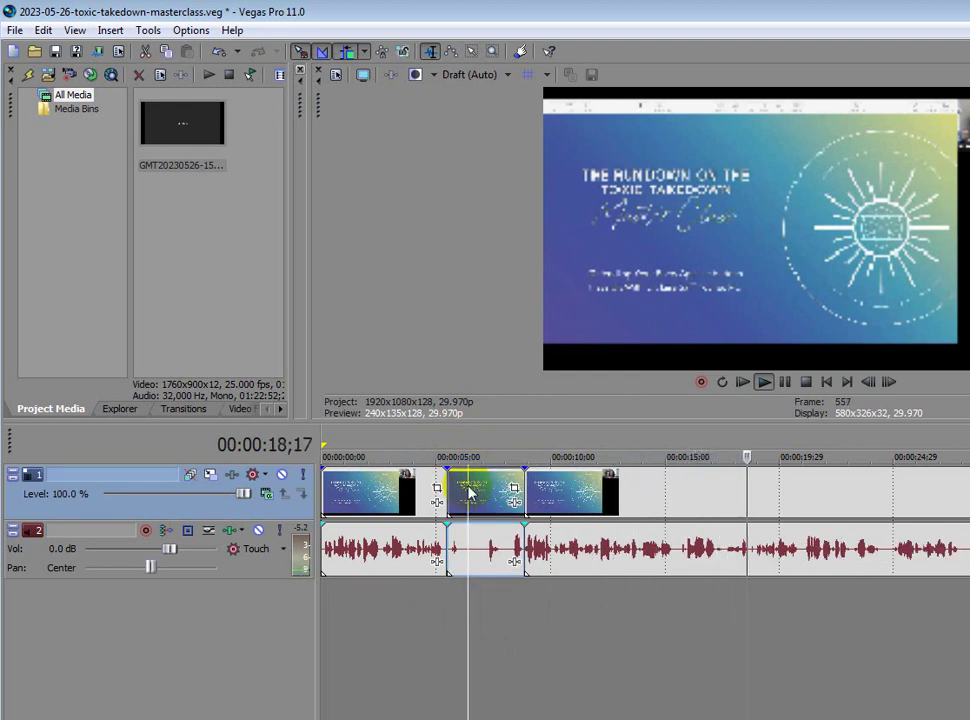
pyautogui.press('Delete')
# Replay the opening, delete the remaining first clip, closing the gap, and return to the start of the timeline
pyautogui.click(415, 440)
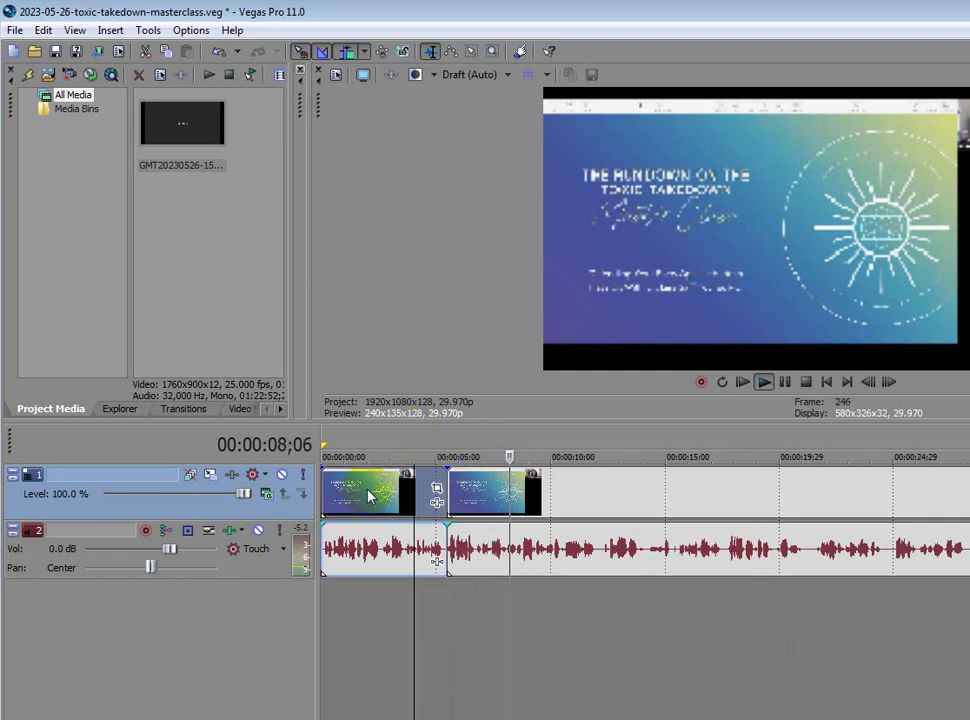
pyautogui.click(323, 441)
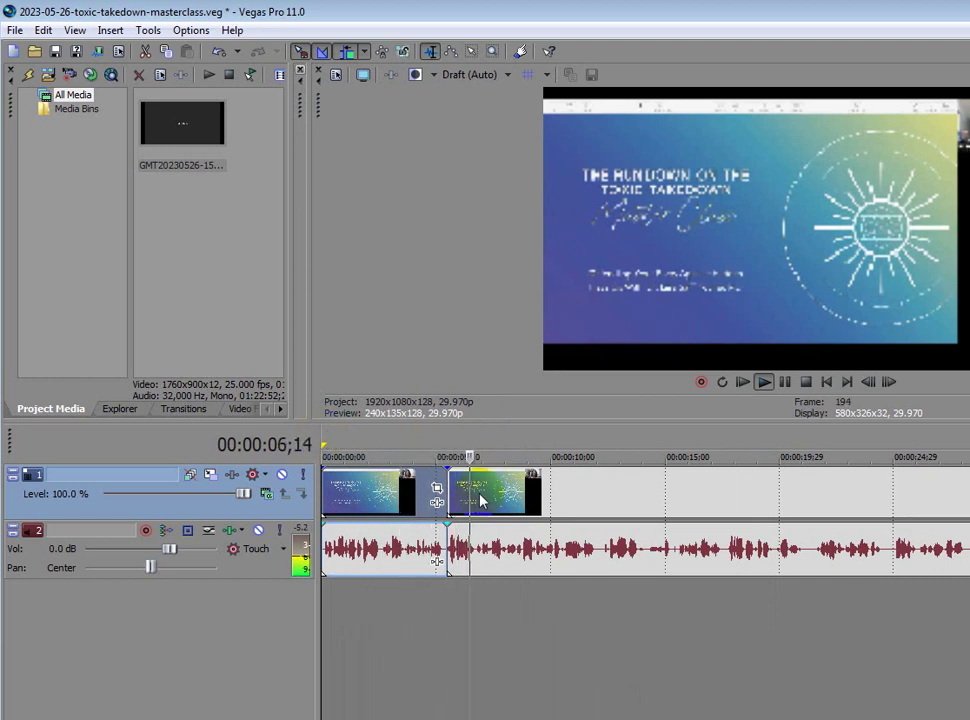
pyautogui.click(365, 492)
pyautogui.press('Delete')
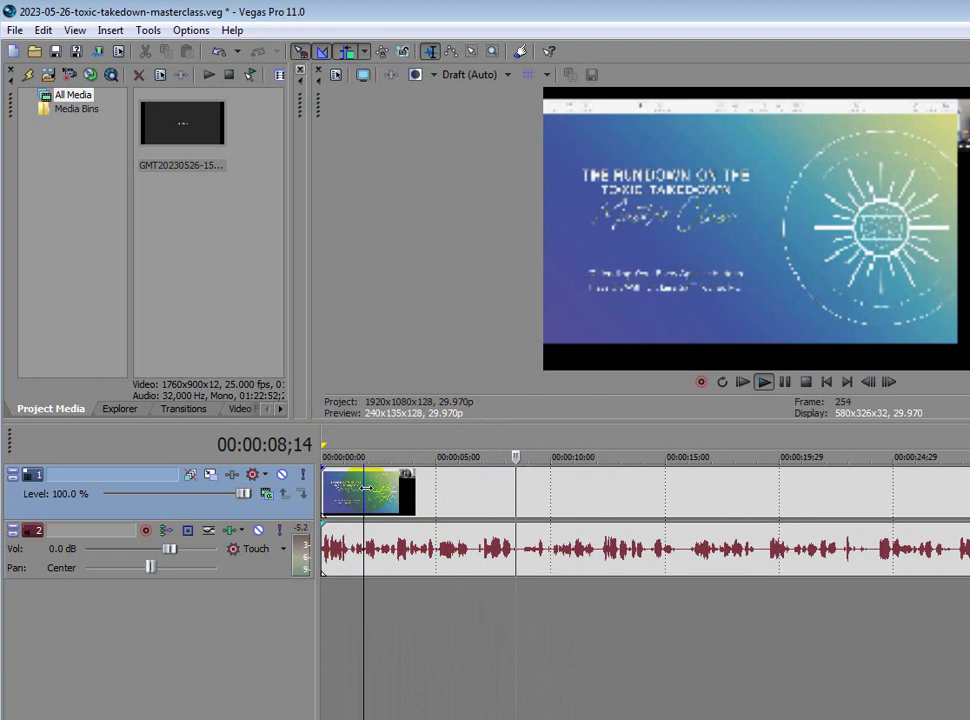
pyautogui.press('Return')
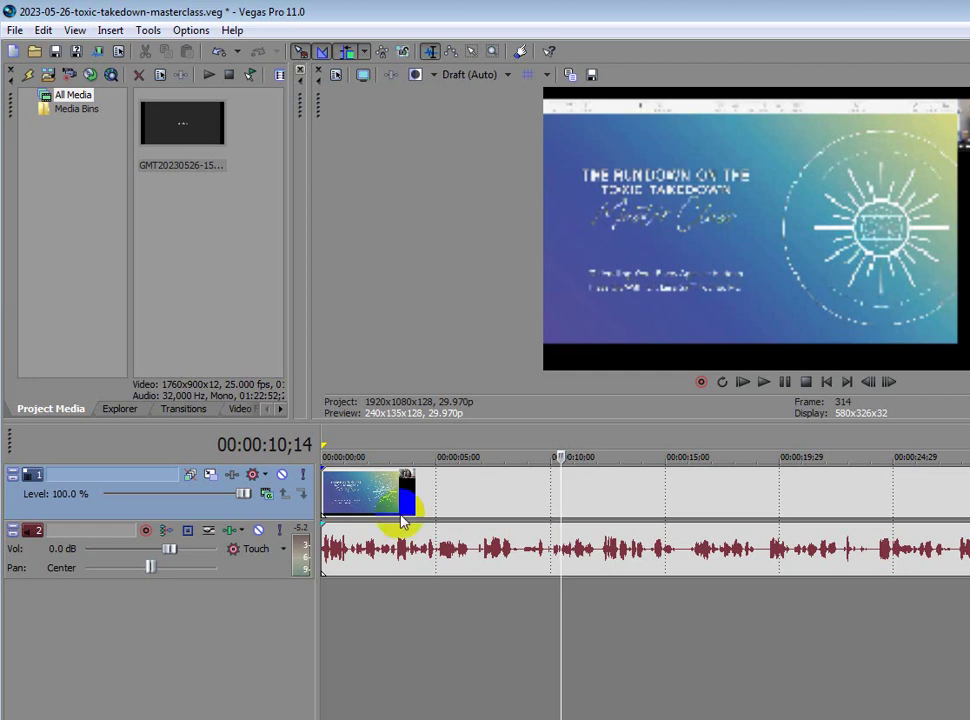
pyautogui.click(324, 445)
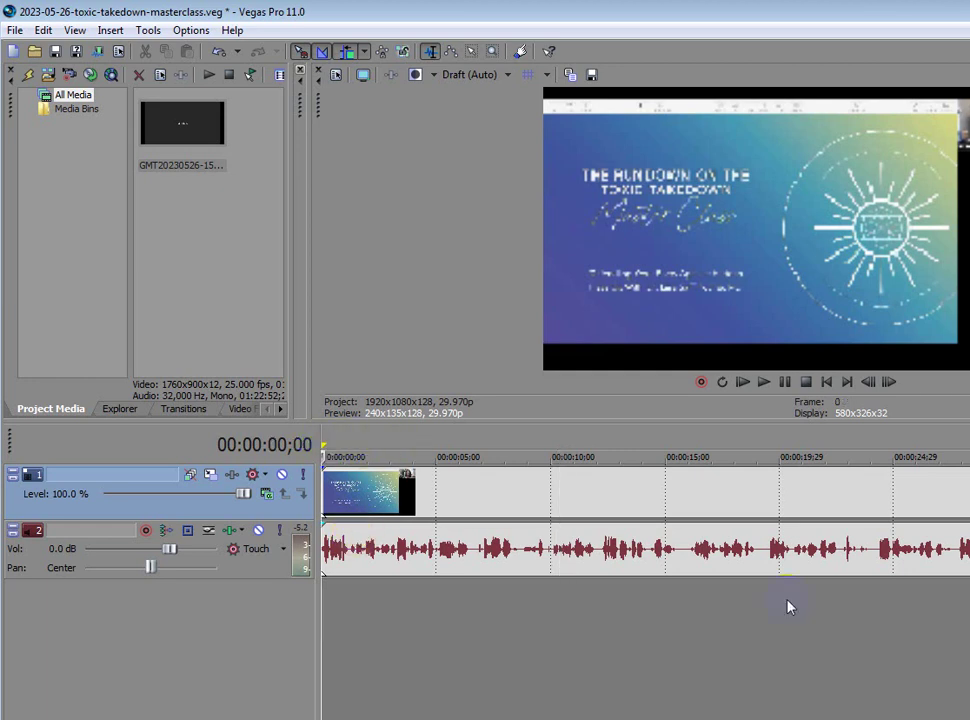
# Check the shortened recording's overall length and end point on the timeline, and play it back from the start
pyautogui.click(864, 556)
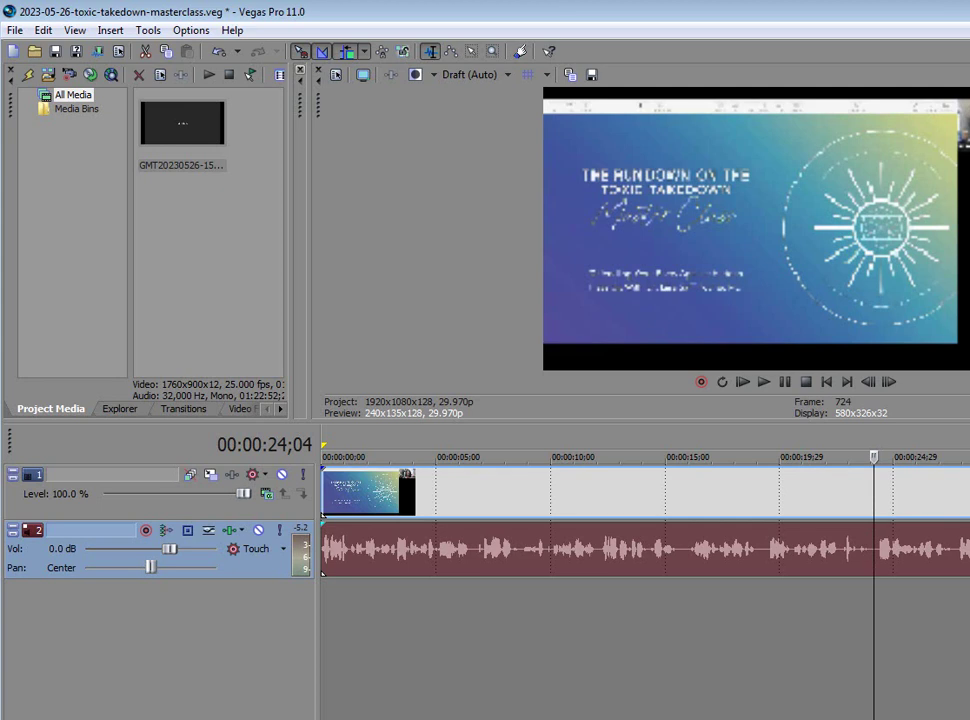
pyautogui.scroll(-10, 645, 520)
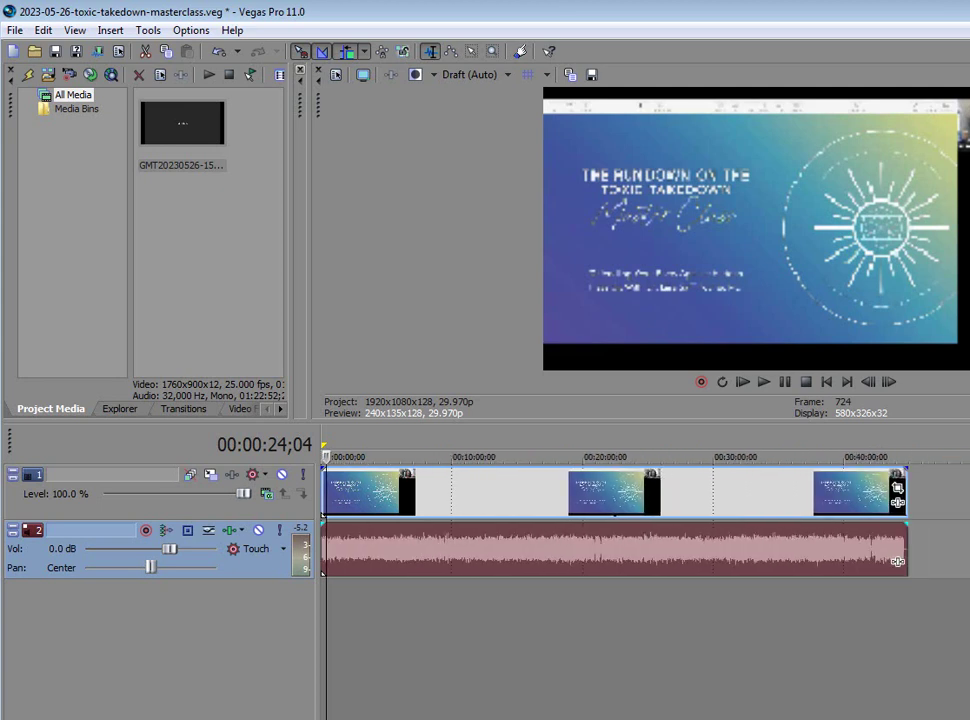
pyautogui.click(907, 453)
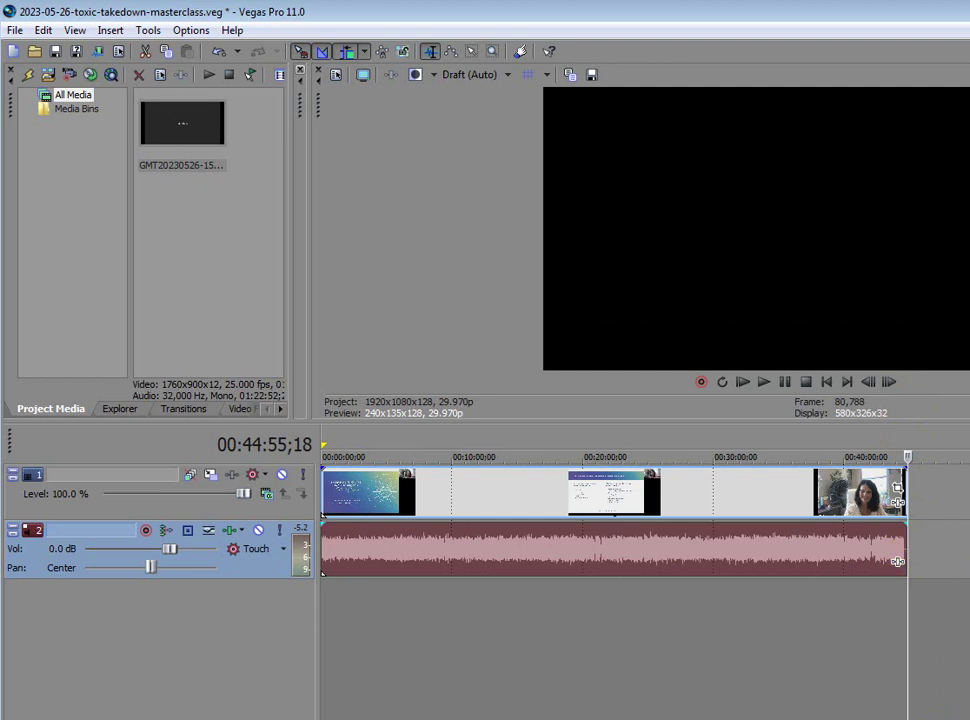
pyautogui.scroll(10, 645, 520)
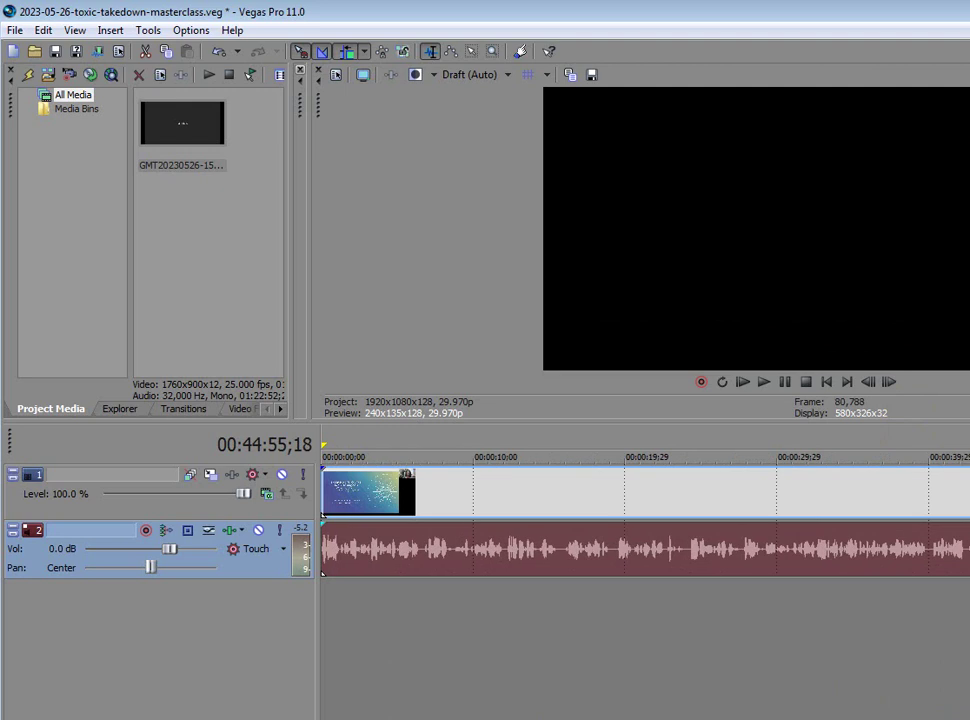
pyautogui.press('Up')
pyautogui.press('Up')
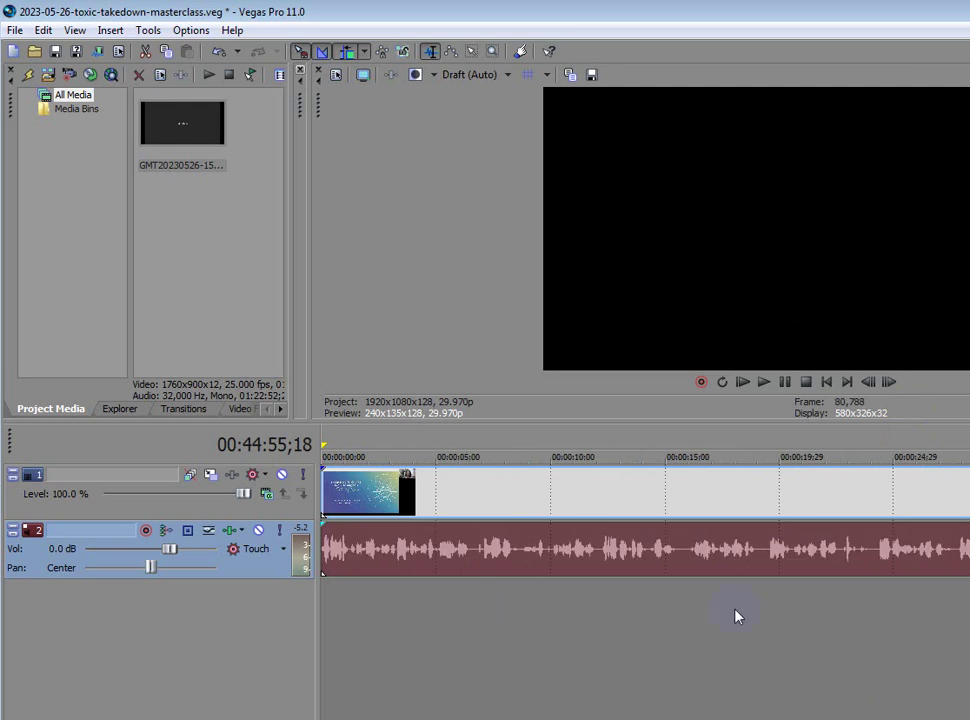
pyautogui.click(323, 441)
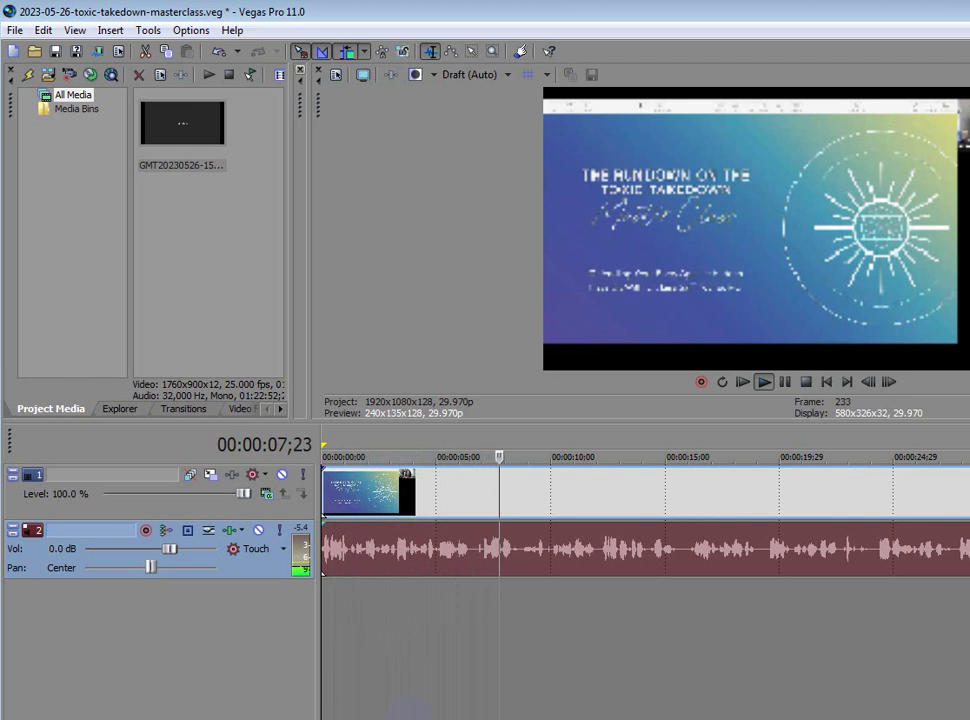
# Split the recording at about 6.5 and 6.8 seconds and delete the short pause between the cuts, closing the gap
pyautogui.click(470, 556)
pyautogui.press('s')
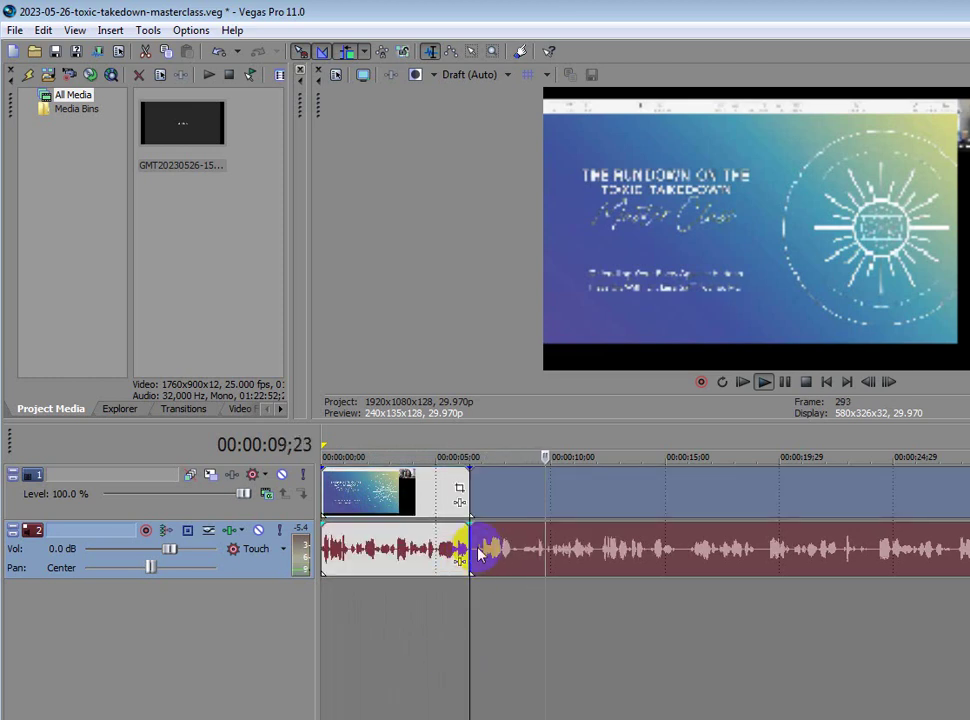
pyautogui.click(478, 548)
pyautogui.press('s')
pyautogui.click(474, 503)
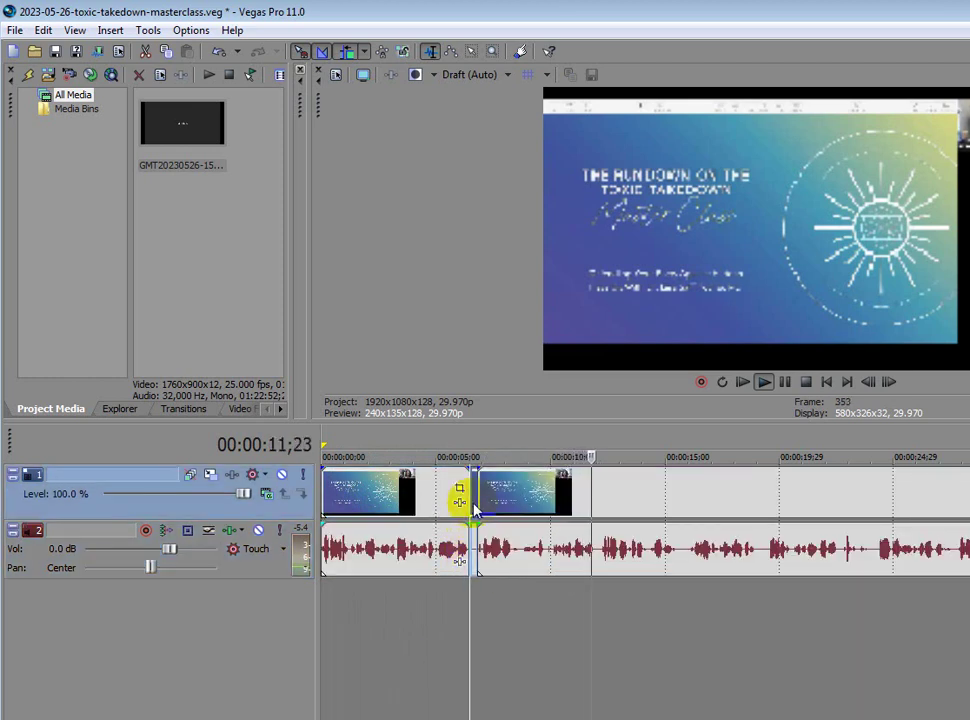
pyautogui.moveTo(466, 500); pyautogui.dragTo(459, 502)
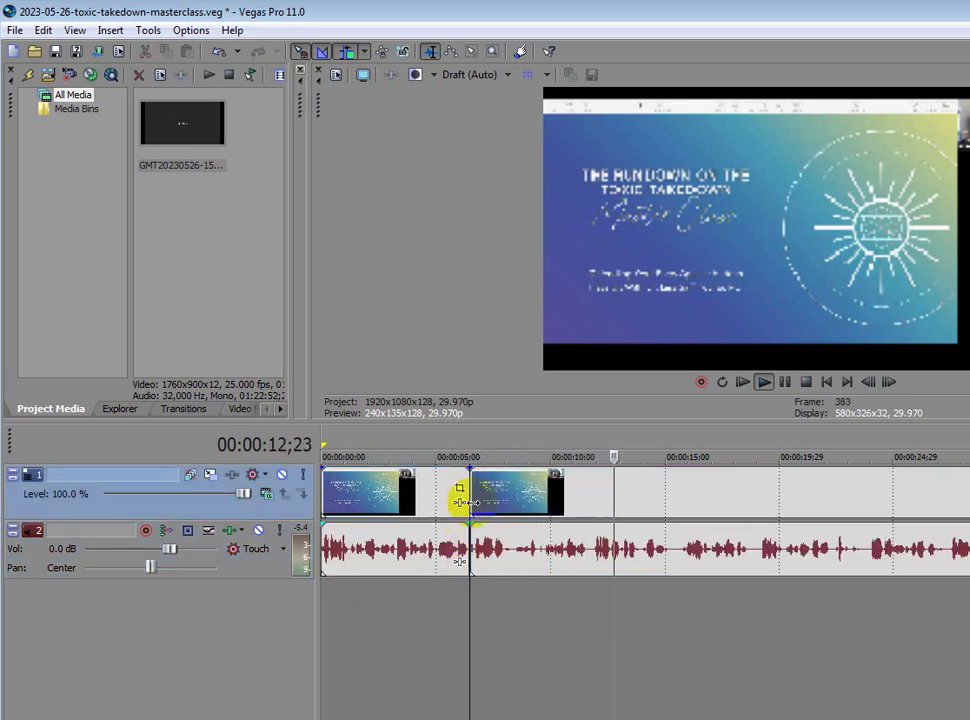
# Cut out the pause between about 15.2 and 15.7 seconds, closing the gap
pyautogui.click(669, 554)
pyautogui.press('s')
pyautogui.click(679, 550)
pyautogui.press('s')
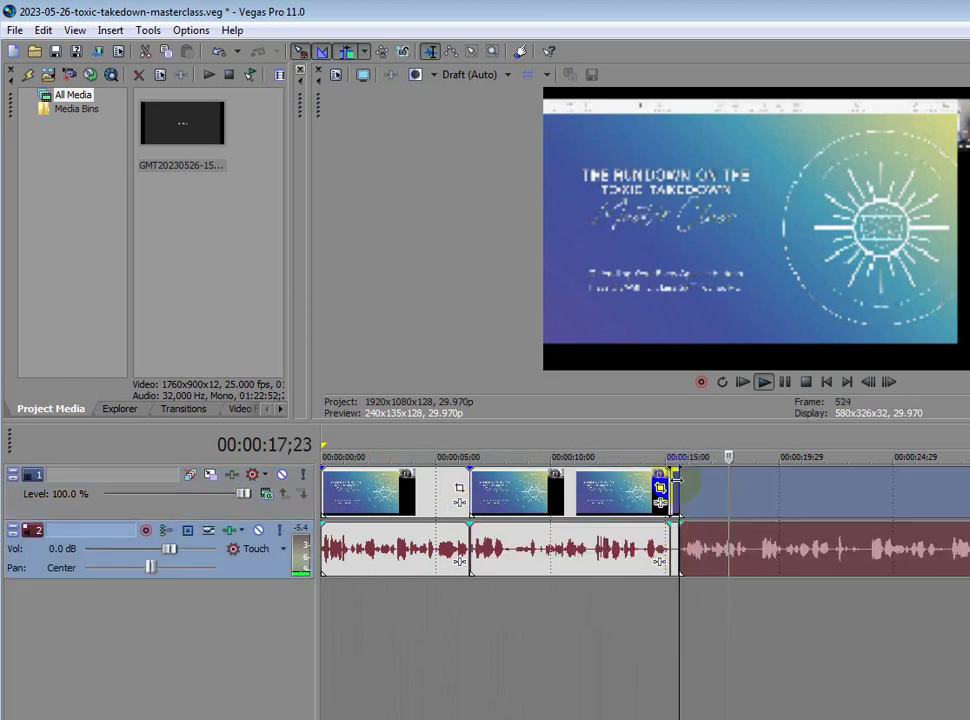
pyautogui.click(676, 484)
pyautogui.press('Delete')
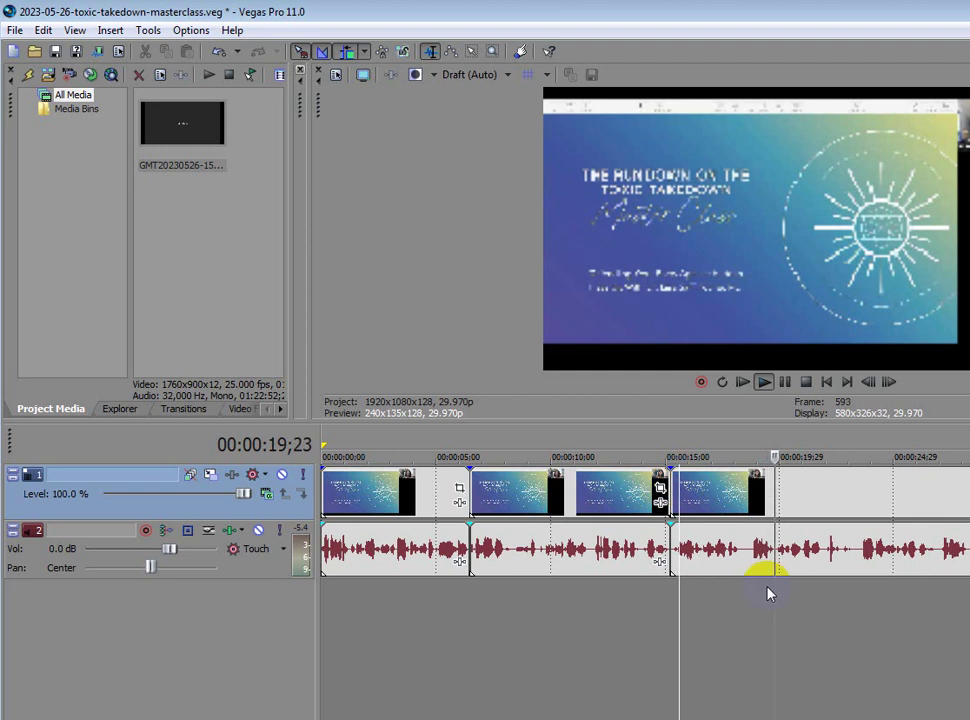
# Split the recording at about 18.3 and 18.8 seconds and remove the pause between them, closing the gap
pyautogui.click(740, 553)
pyautogui.press('s')
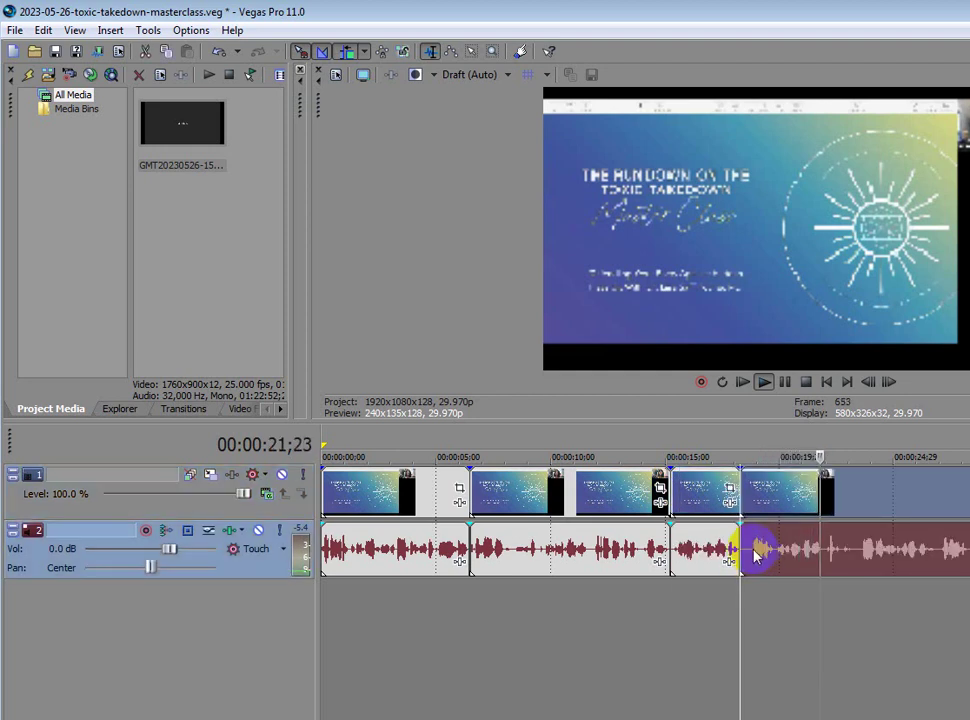
pyautogui.click(751, 555)
pyautogui.press('s')
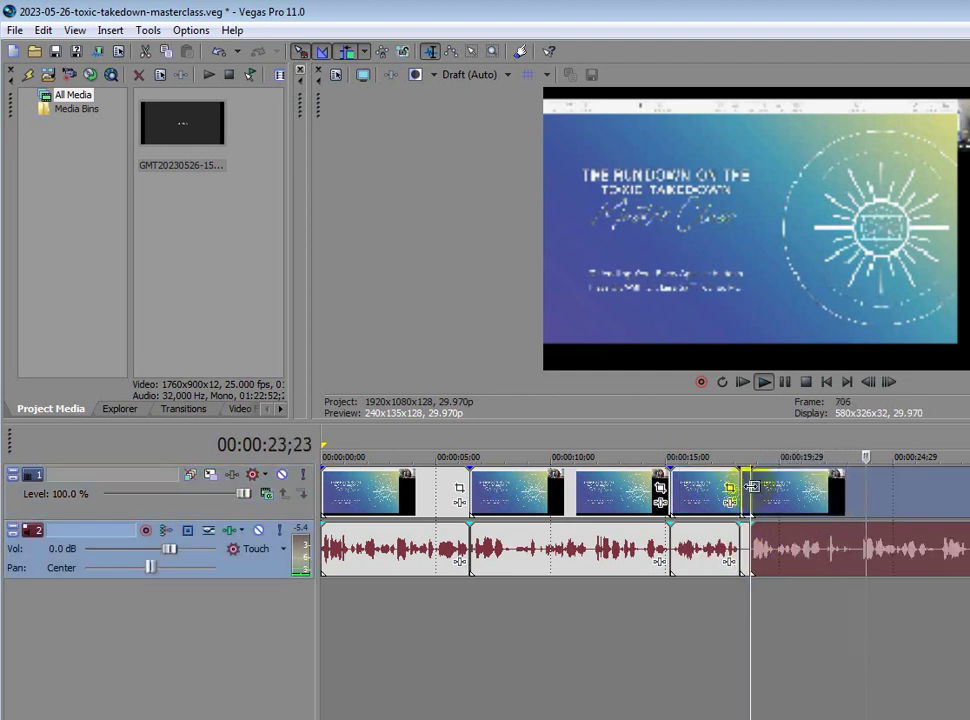
pyautogui.click(748, 486)
pyautogui.moveTo(752, 487); pyautogui.dragTo(740, 487)
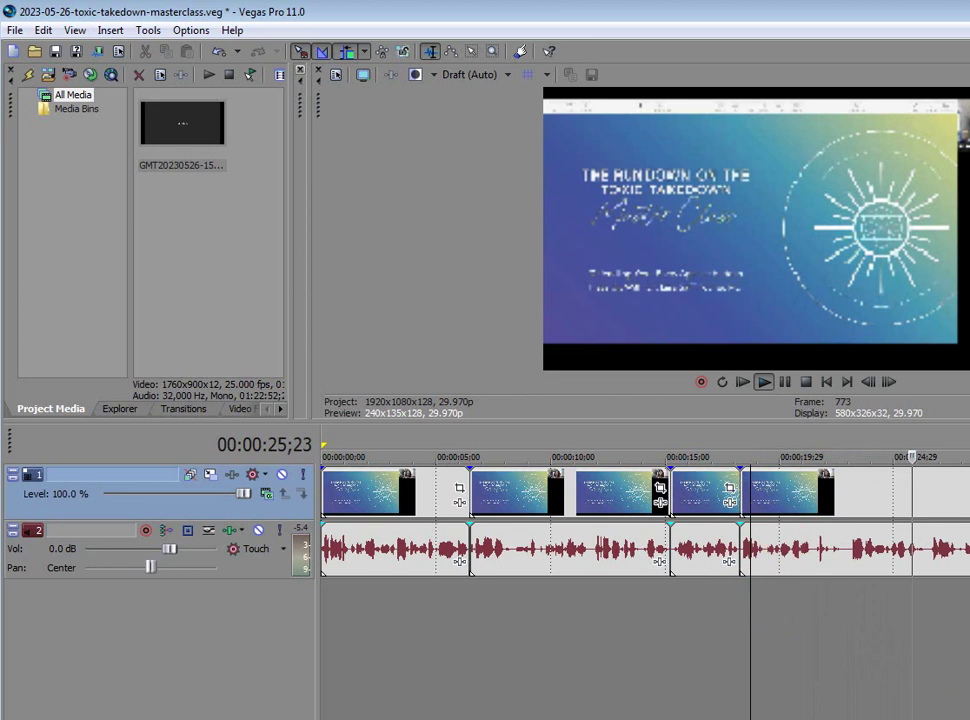
# Replay from about 22 seconds, and cut out the piece between about 22.9 and 23.7 seconds, closing the gap
pyautogui.click(826, 452)
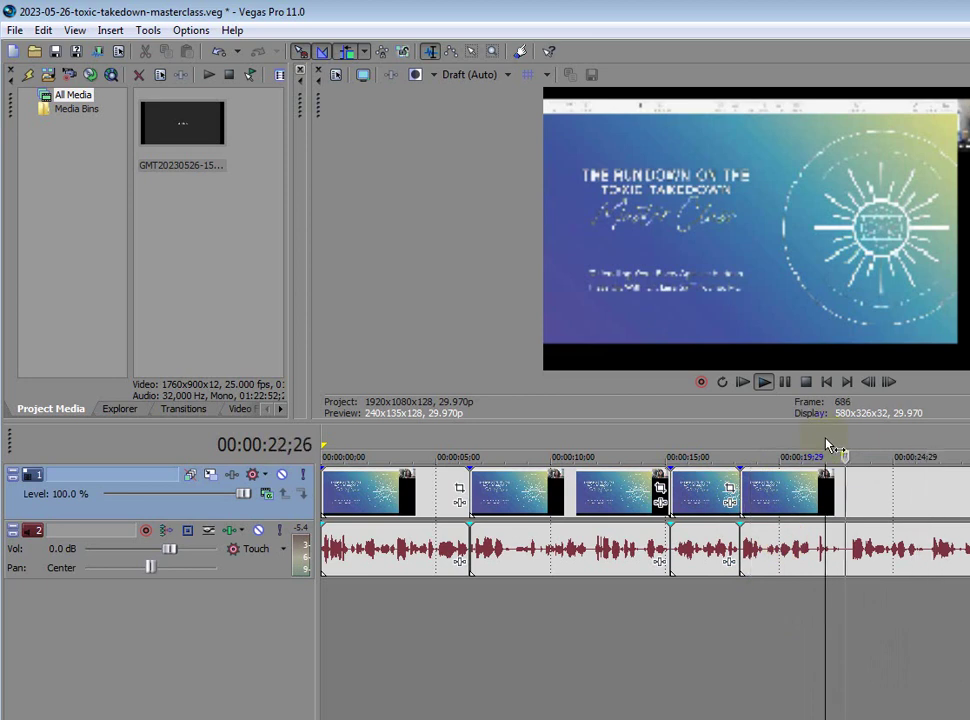
pyautogui.click(844, 552)
pyautogui.press('s')
pyautogui.click(863, 559)
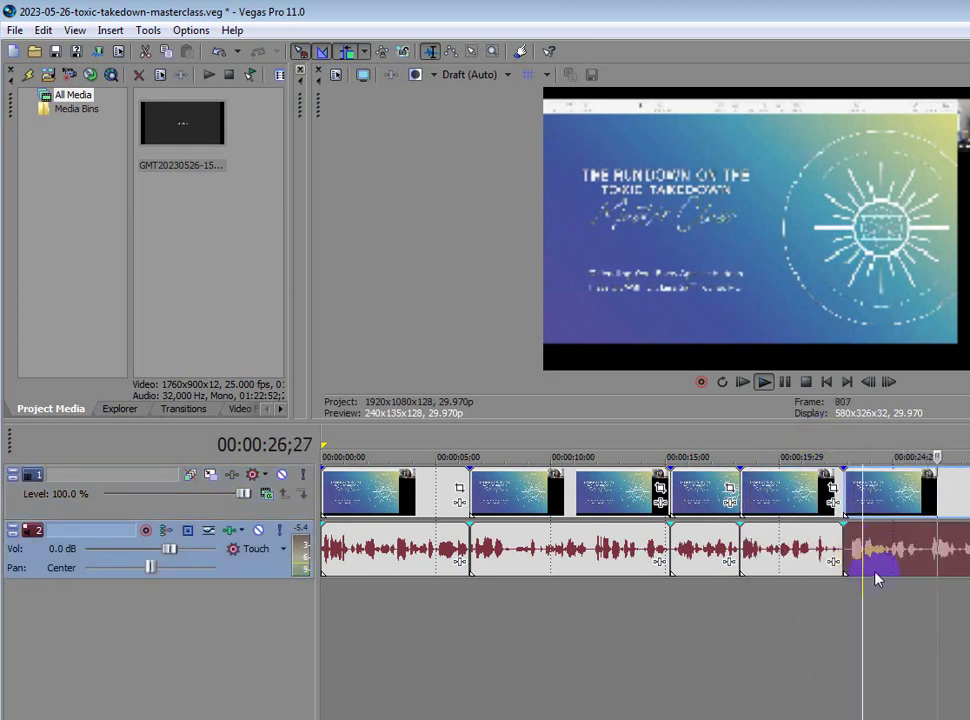
pyautogui.press('s')
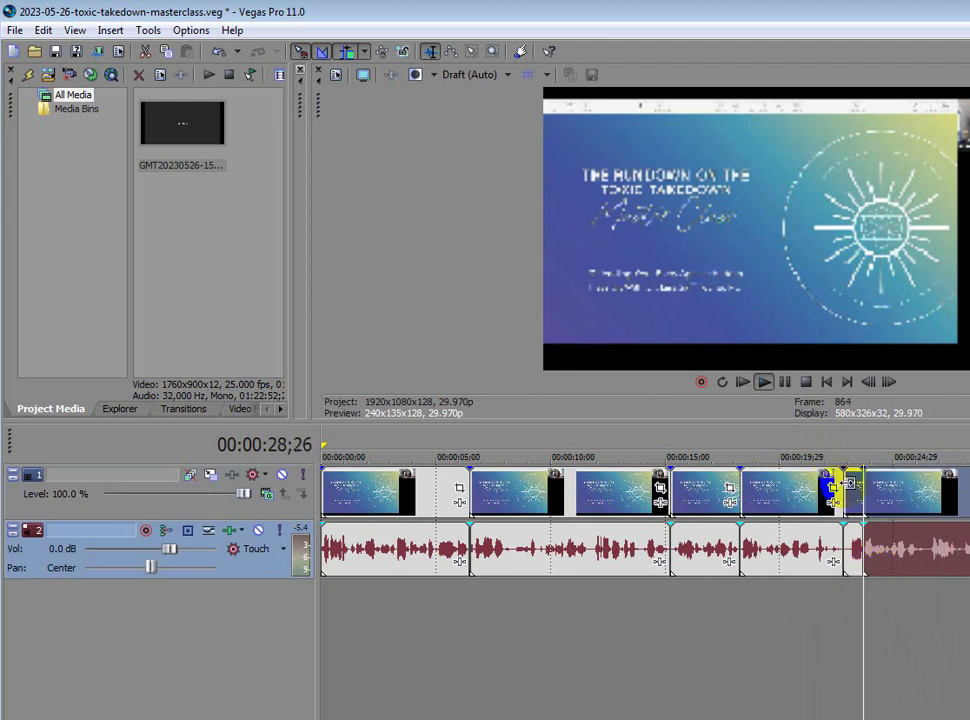
pyautogui.click(851, 483)
pyautogui.press('Delete')
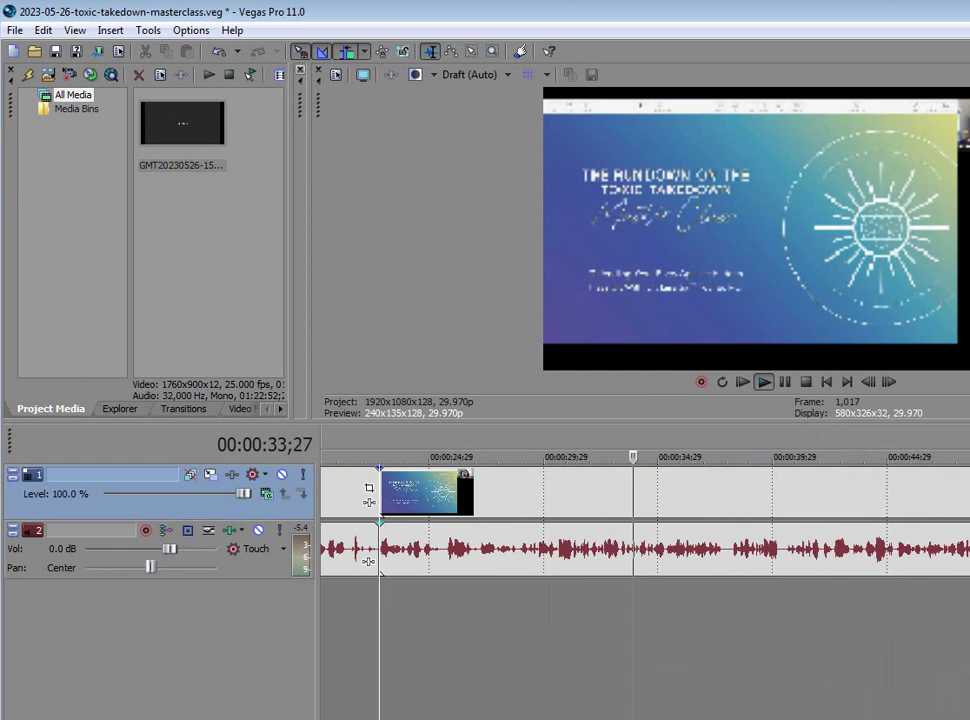
# Split the recording at about 37.8 and 38.2 seconds and delete the piece between the cuts, closing the gap
pyautogui.click(609, 552)
pyautogui.press('s')
pyautogui.click(616, 548)
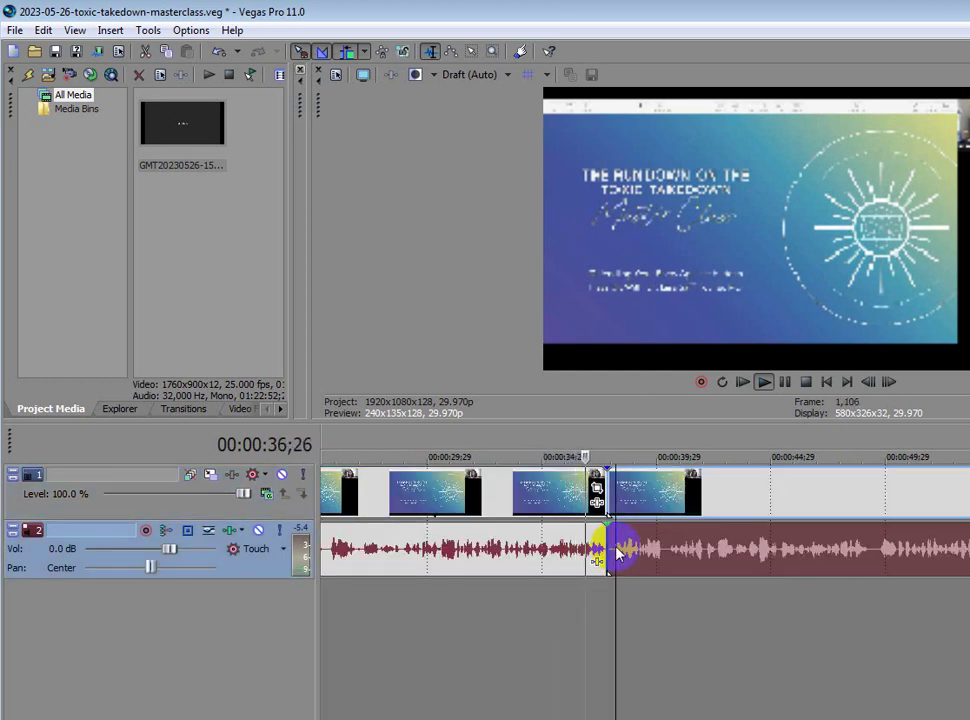
pyautogui.press('s')
pyautogui.click(613, 502)
pyautogui.press('Delete')
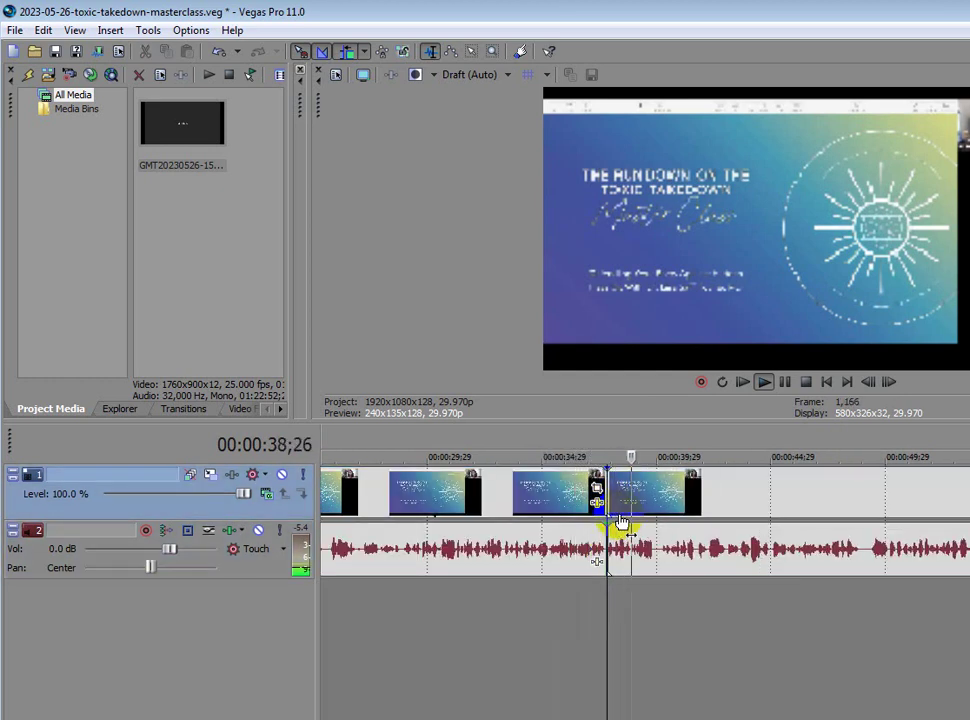
# Play back the join at about 37.8 seconds to check how the cut sounds, and pause shortly after it
pyautogui.click(590, 452)
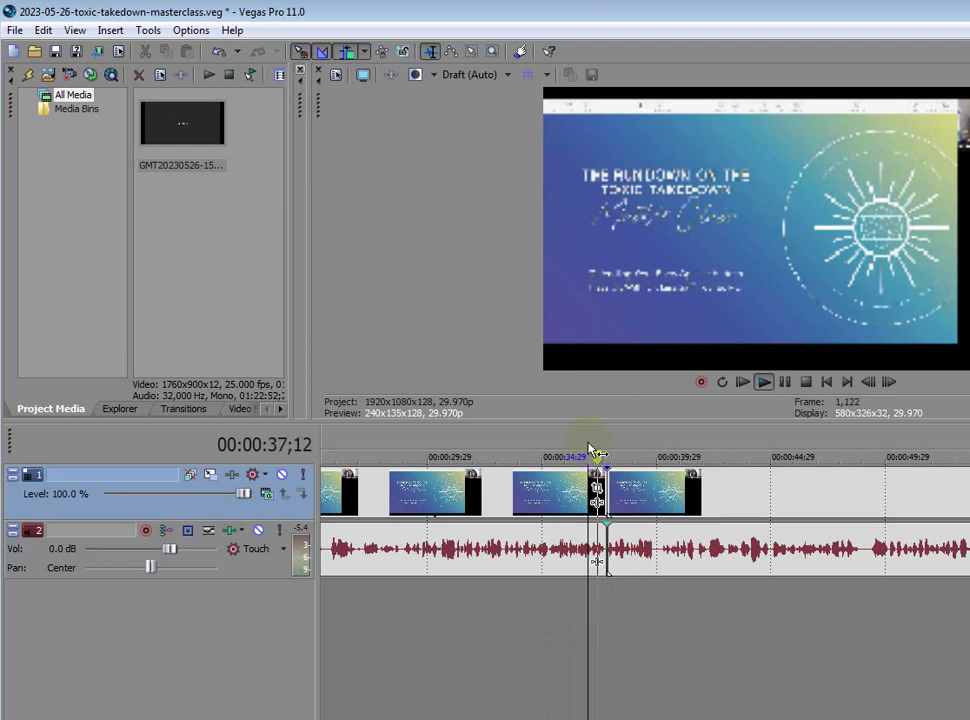
pyautogui.click(627, 558)
pyautogui.click(614, 556)
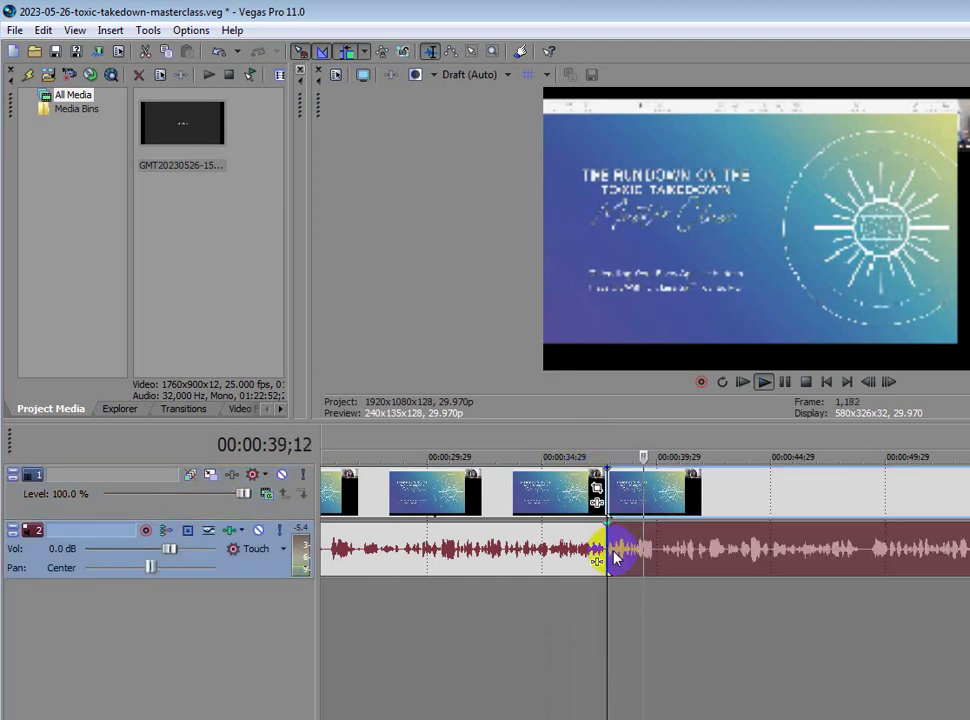
pyautogui.click(615, 456)
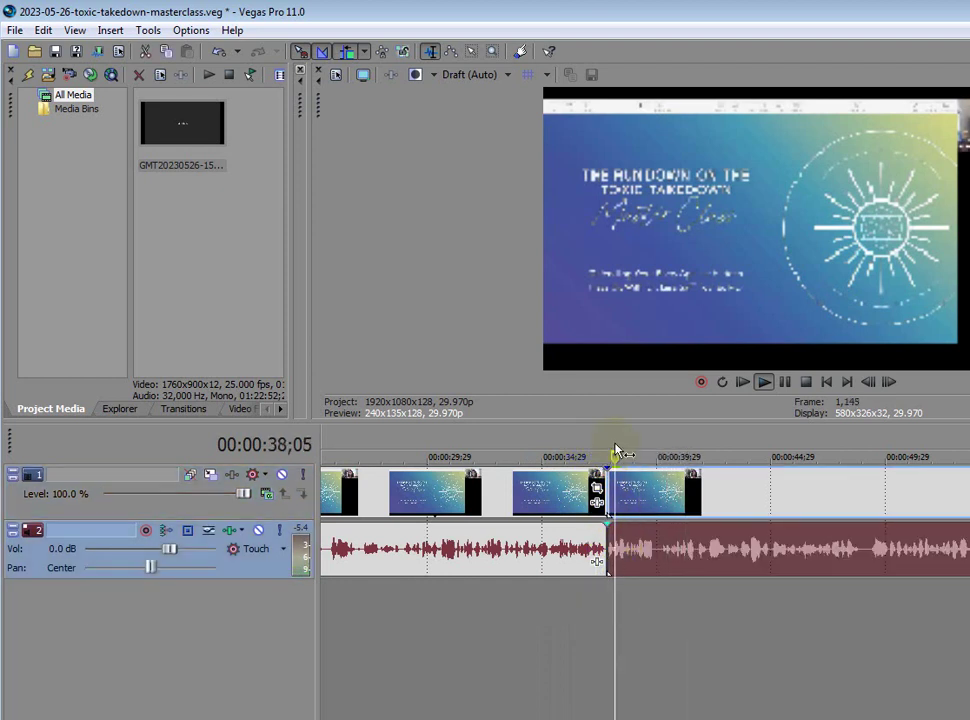
pyautogui.click(672, 498)
pyautogui.press('Return')
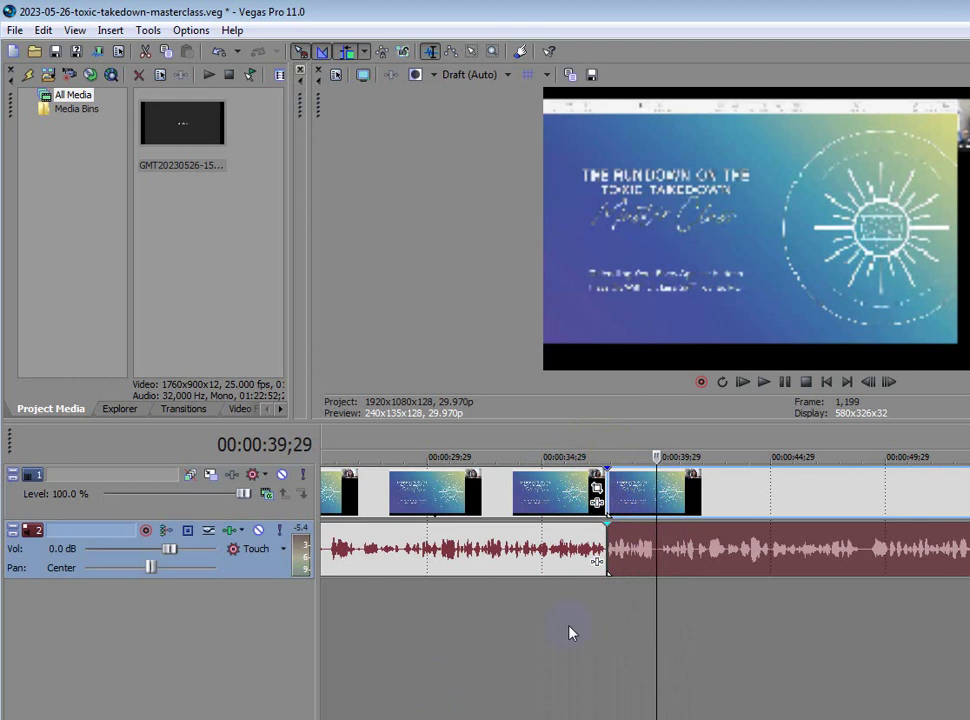
# Trim the start of the clip at 37.8 seconds by splitting it at about 38.2 seconds and deleting the short leading piece, closing the gap
pyautogui.click(613, 556)
pyautogui.click(613, 600)
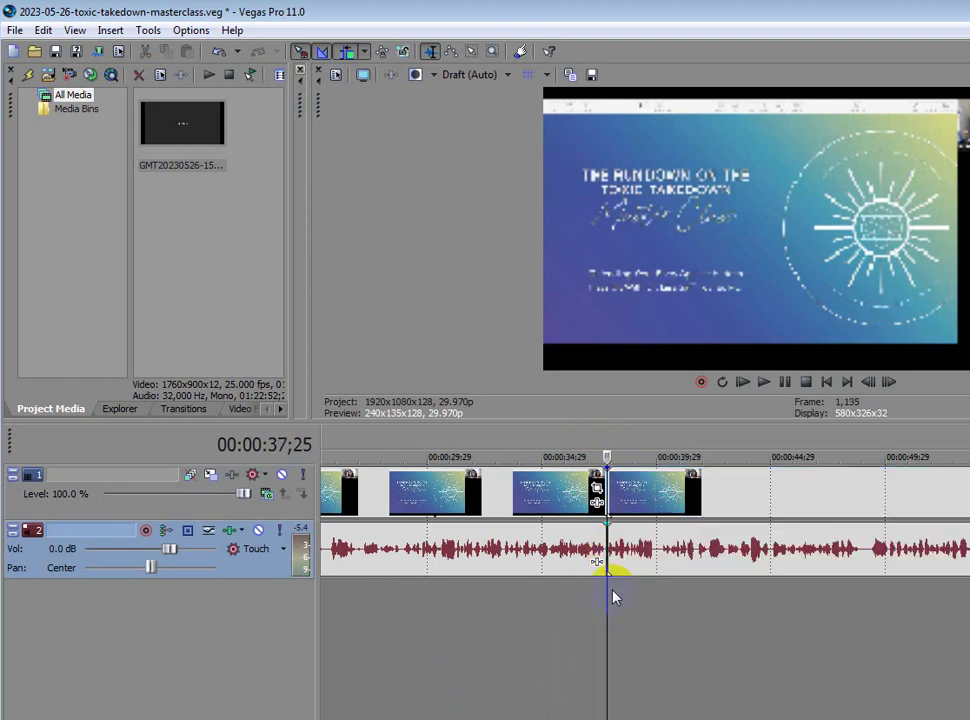
pyautogui.click(617, 454)
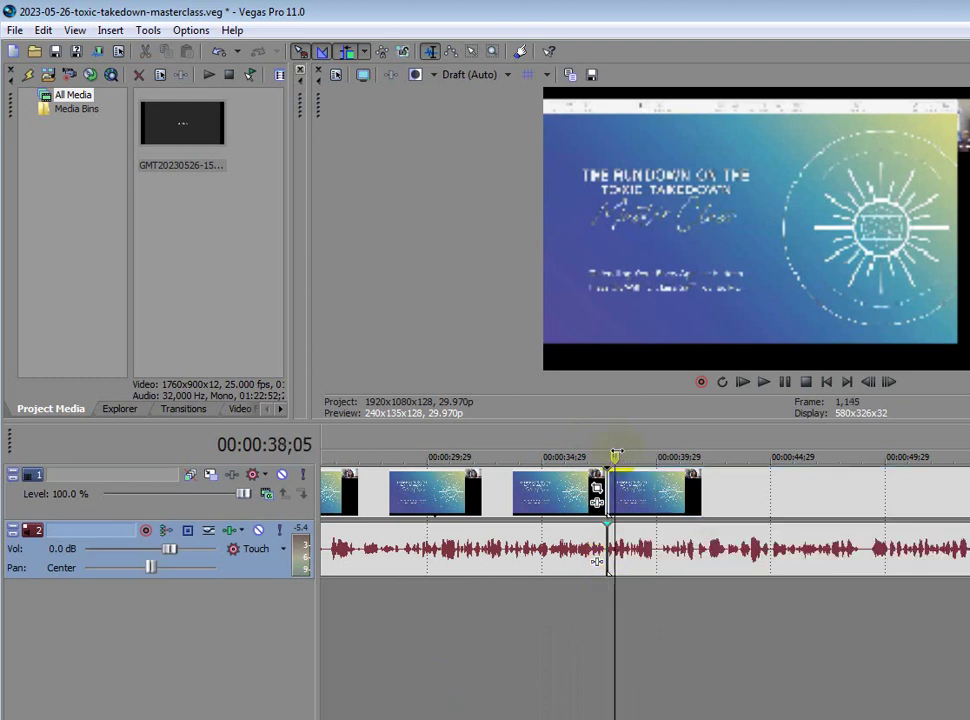
pyautogui.press('space')
pyautogui.click(608, 455)
pyautogui.click(610, 455)
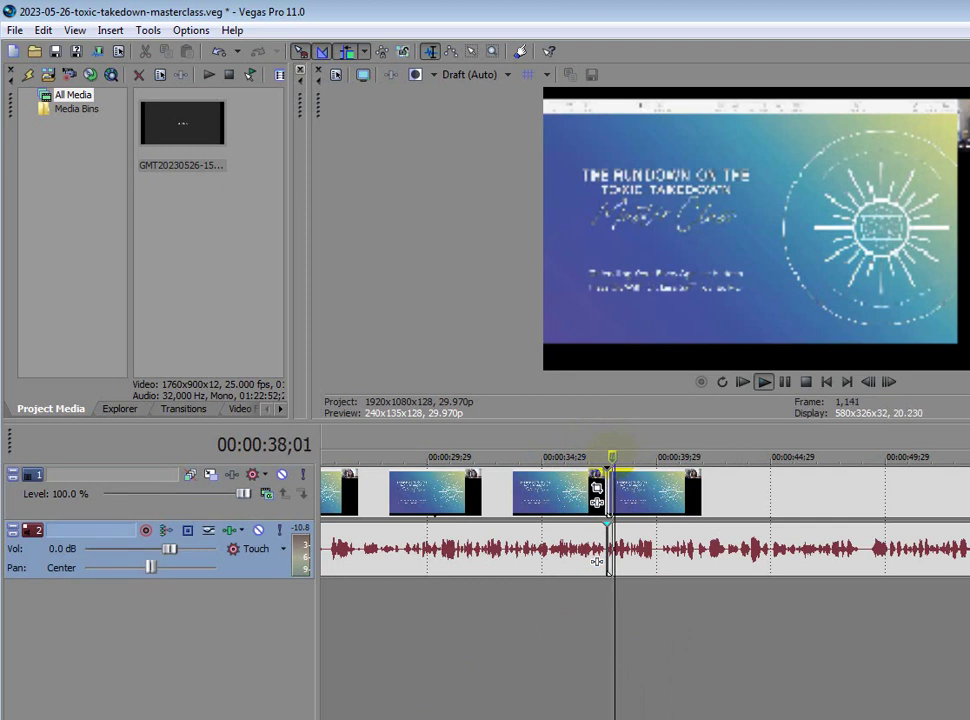
pyautogui.press('Return')
pyautogui.press('s')
pyautogui.click(611, 490)
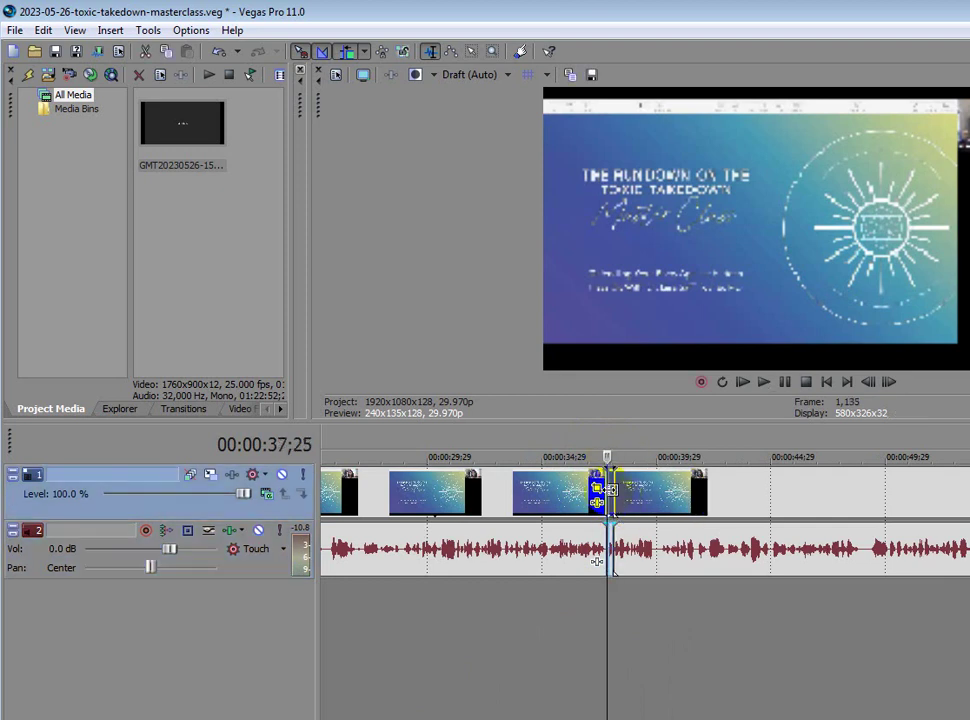
pyautogui.press('Delete')
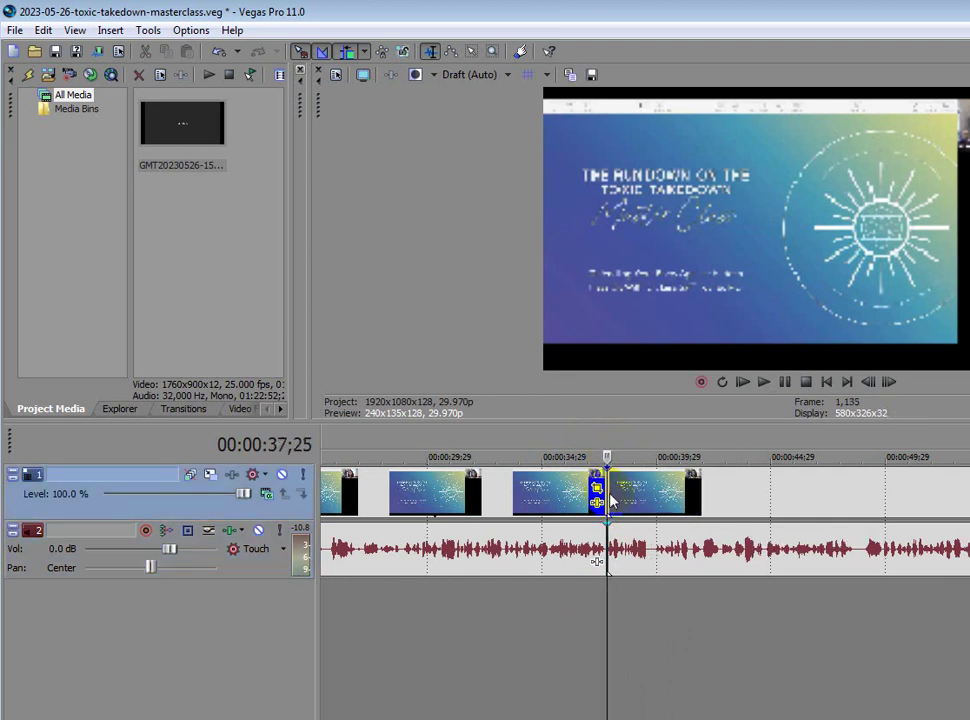
# Replay the trimmed join from about 37 seconds and stop playback at about 39.6 seconds
pyautogui.click(588, 436)
pyautogui.press('space')
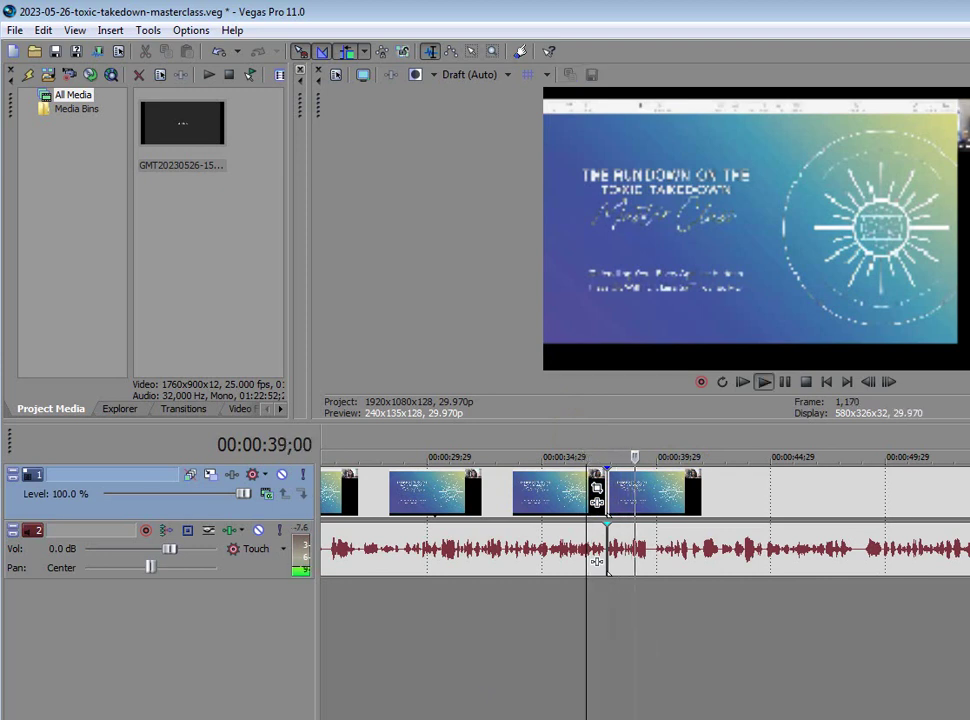
pyautogui.press('space')
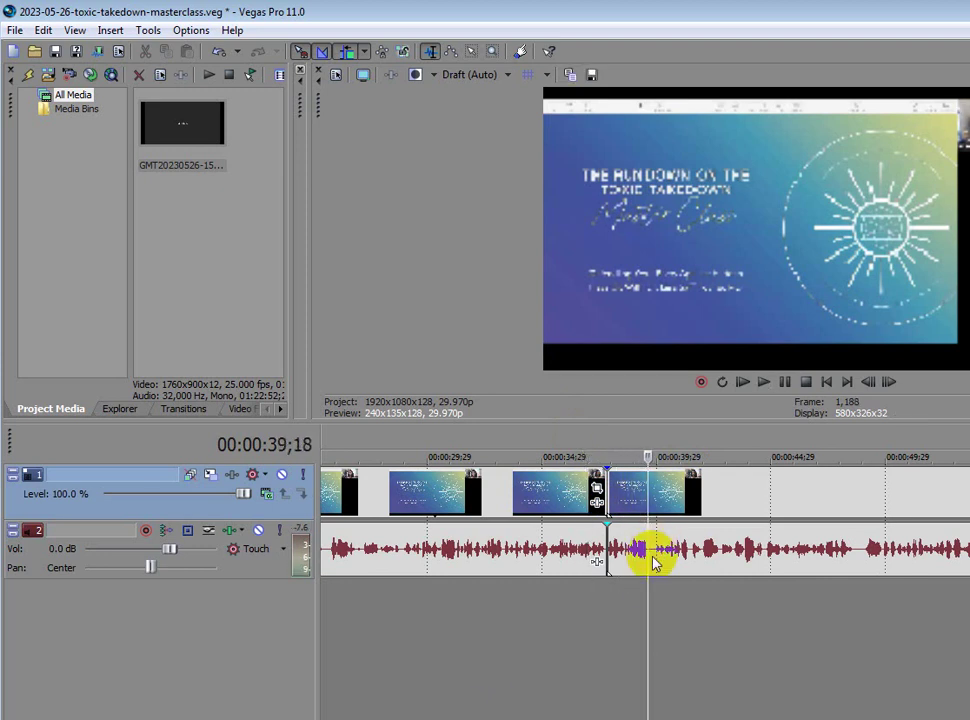
# Cut out the pause between about 48.6 and 48.9 seconds, closing the gap
pyautogui.scroll(1, 645, 520)
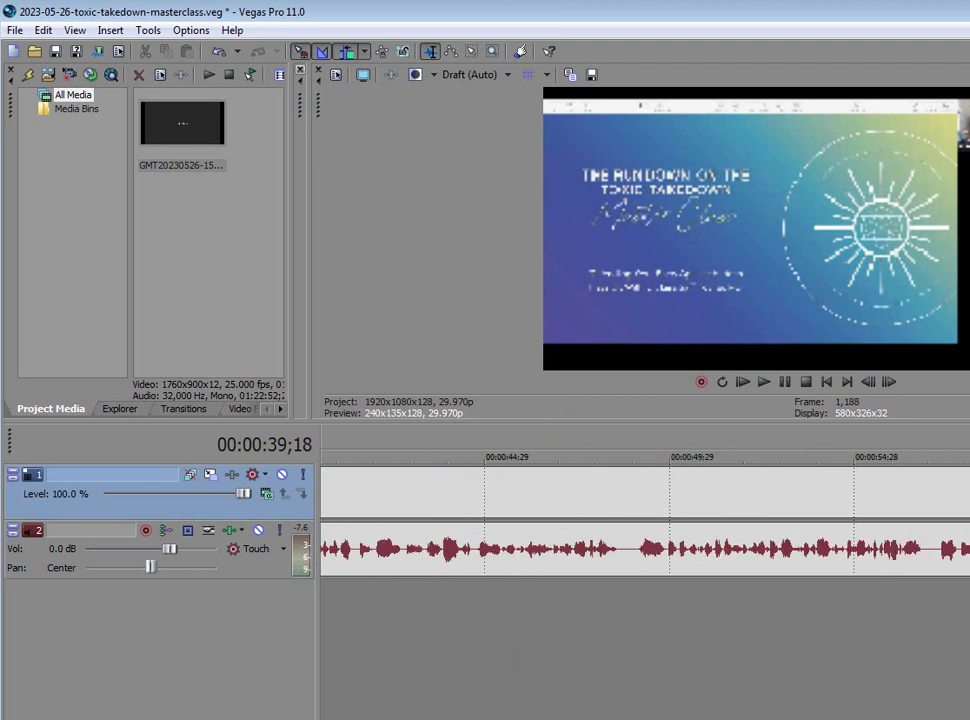
pyautogui.scroll(-3, 645, 520)
pyautogui.scroll(2, 645, 520)
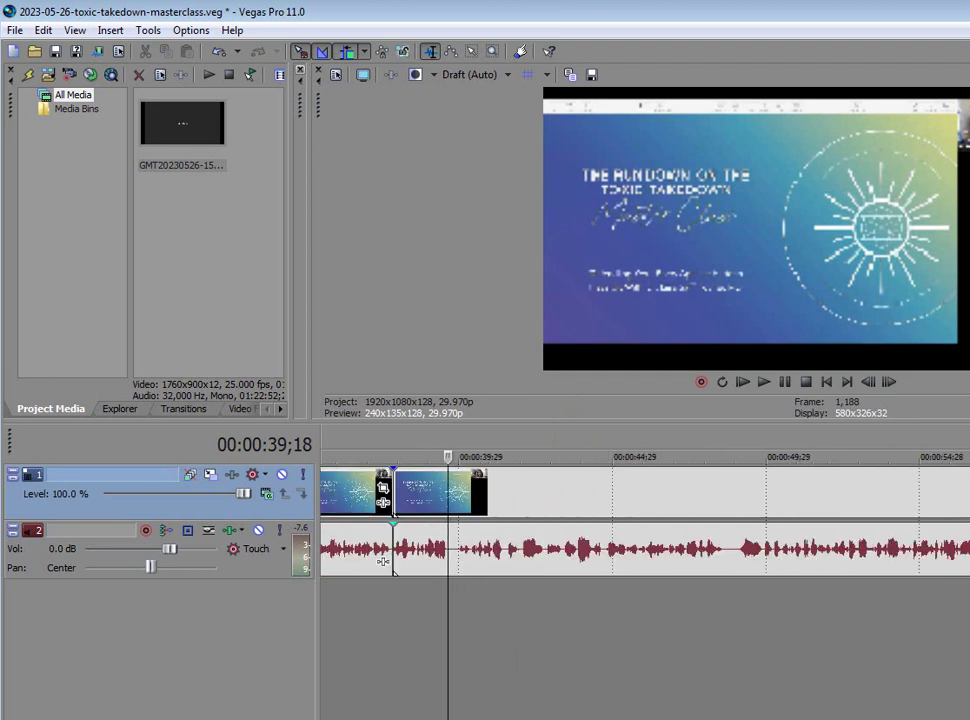
pyautogui.click(728, 556)
pyautogui.press('s')
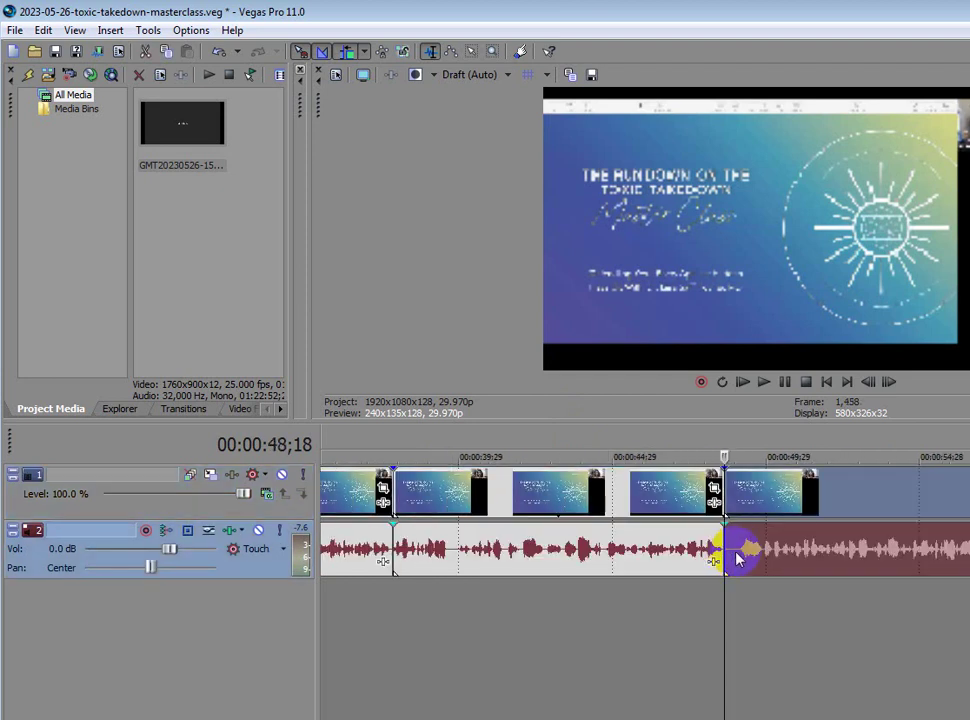
pyautogui.click(738, 558)
pyautogui.click(733, 503)
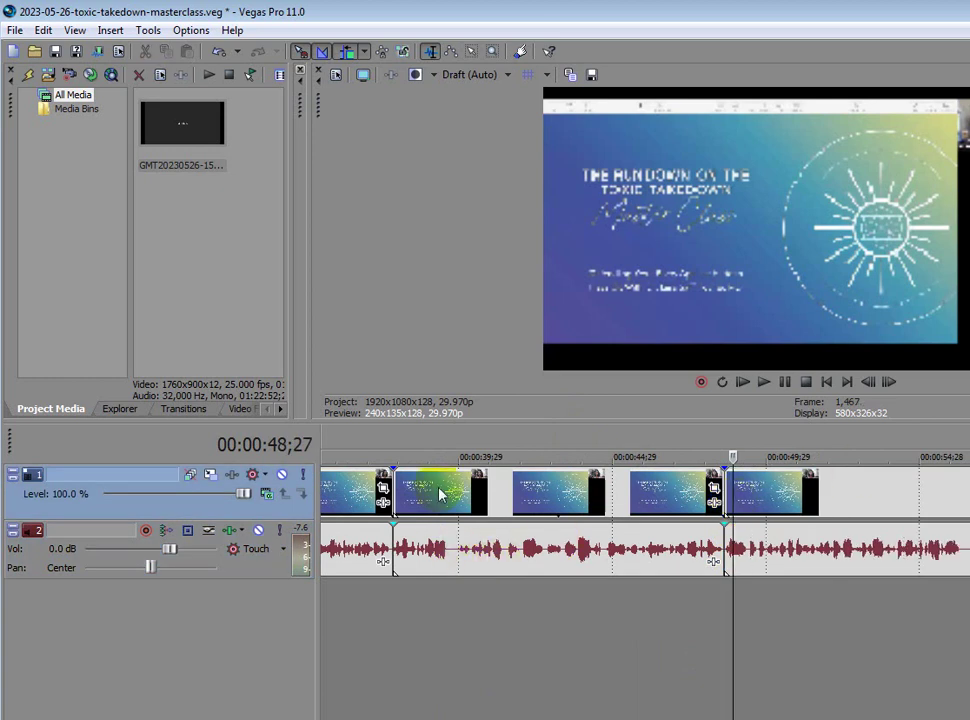
# Replay from about 39 seconds, and cut out the pause between about 39.6 and 39.9 seconds, closing the gap
pyautogui.click(437, 450)
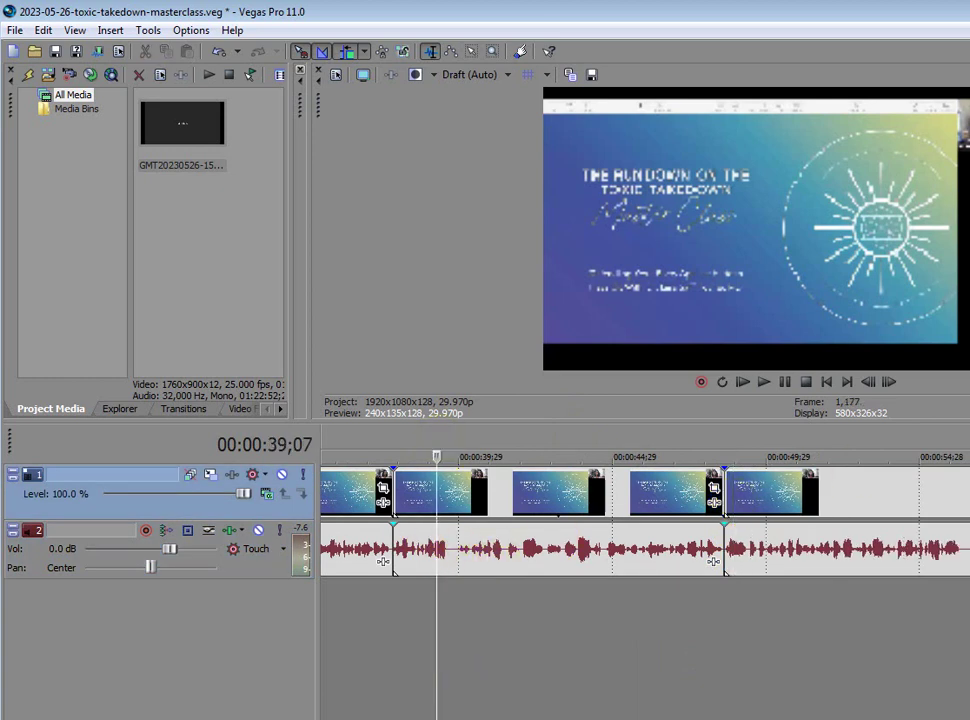
pyautogui.press('space')
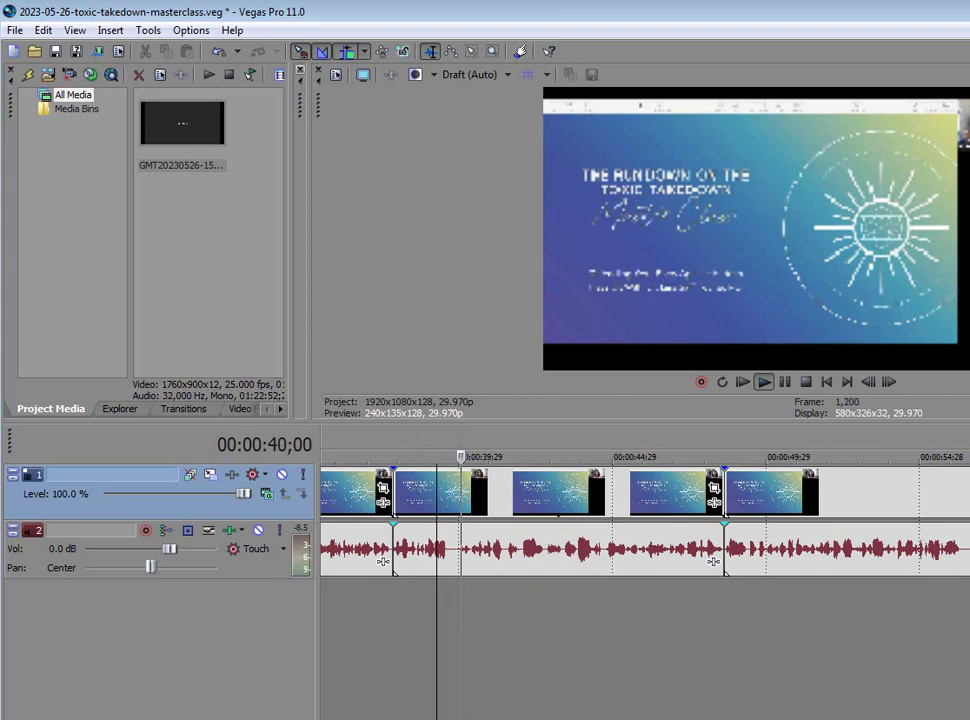
pyautogui.press('Return')
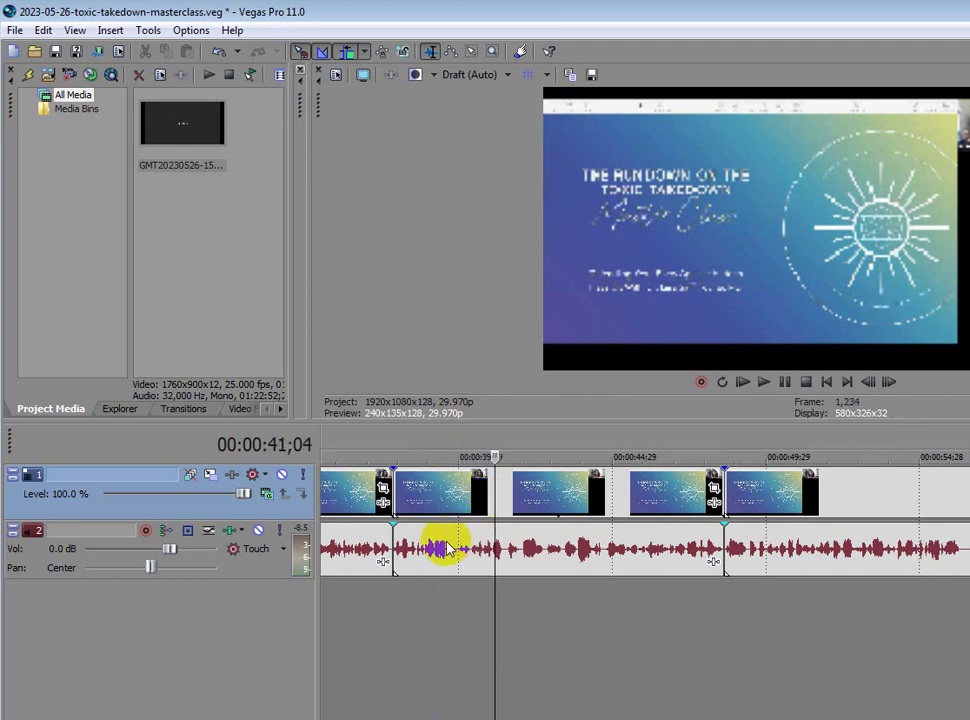
pyautogui.click(449, 553)
pyautogui.press('s')
pyautogui.click(459, 559)
pyautogui.press('s')
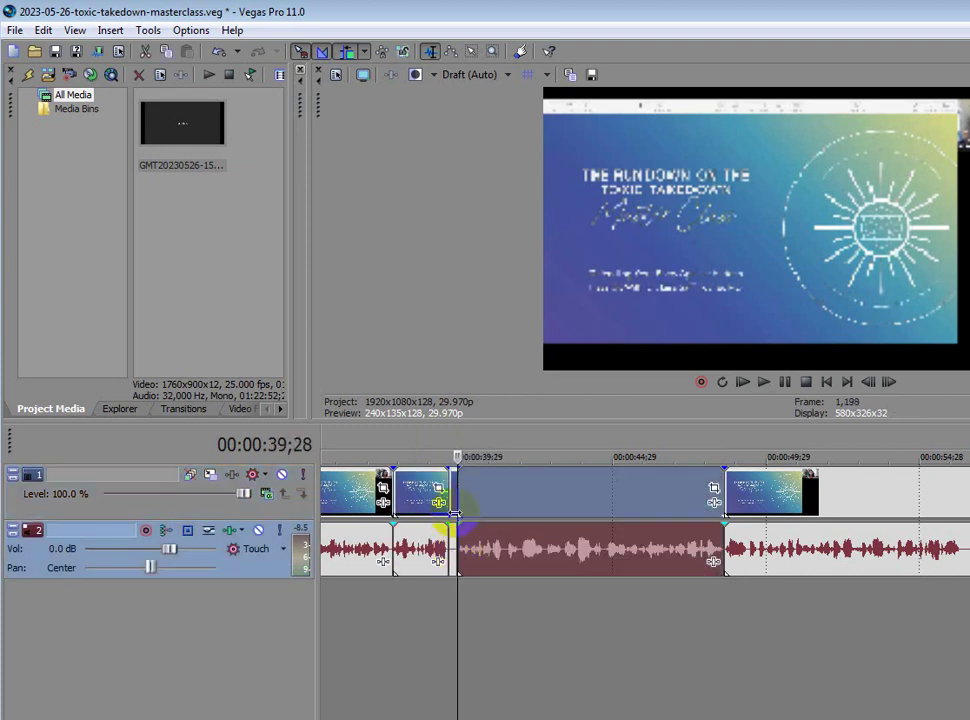
pyautogui.click(454, 527)
pyautogui.press('Delete')
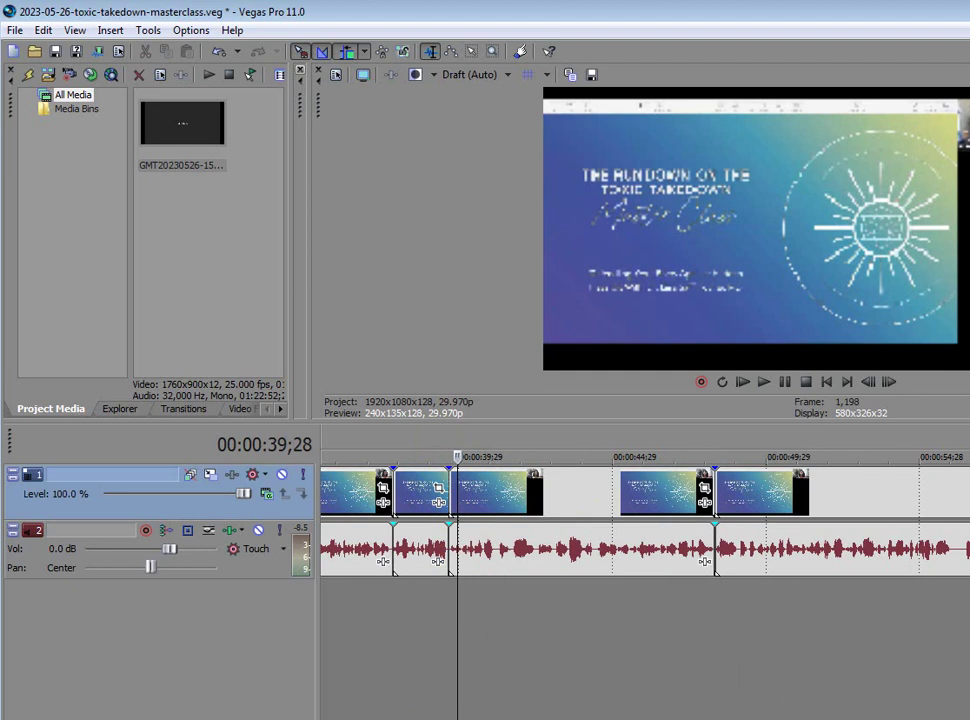
pyautogui.hscroll(6, 645, 520)
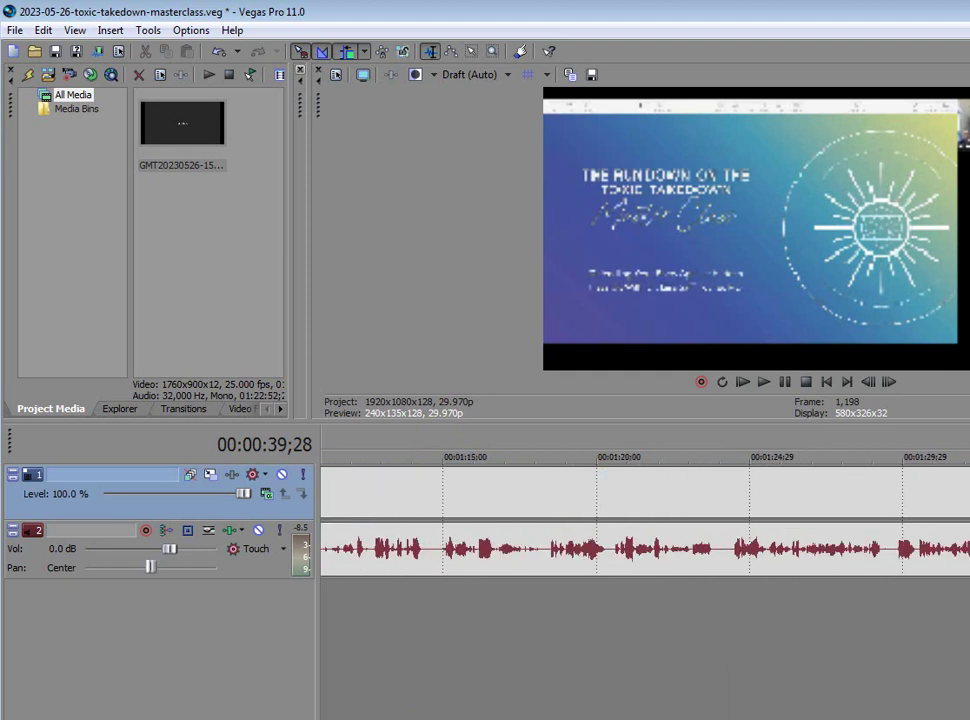
# Cut out the pause between about 56.0 and 56.4 seconds, closing the gap
pyautogui.hscroll(-4, 645, 520)
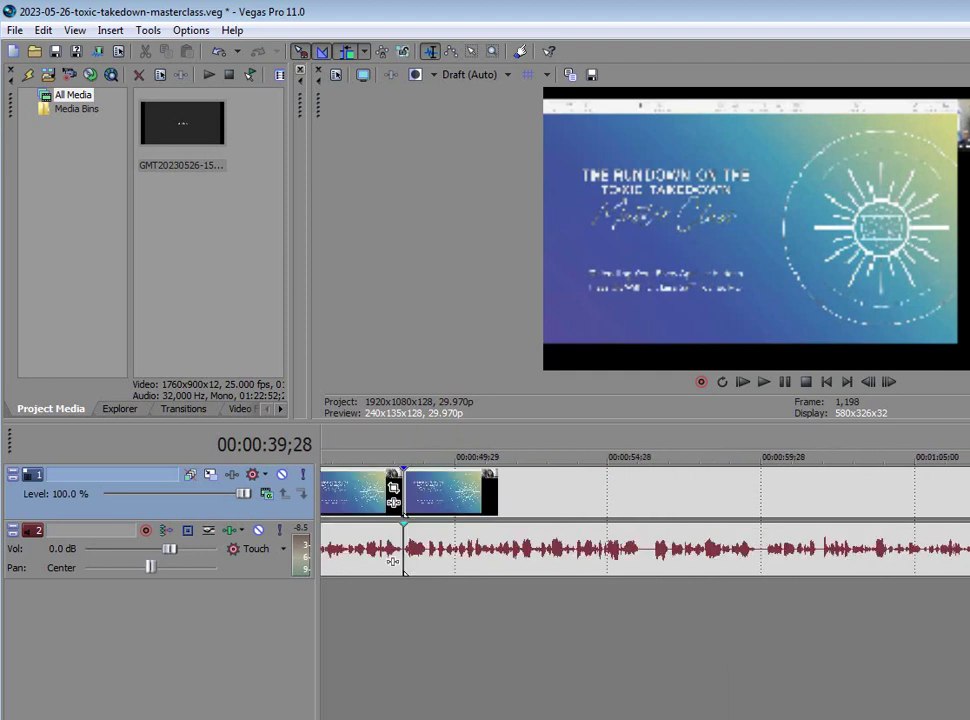
pyautogui.click(640, 548)
pyautogui.click(643, 551)
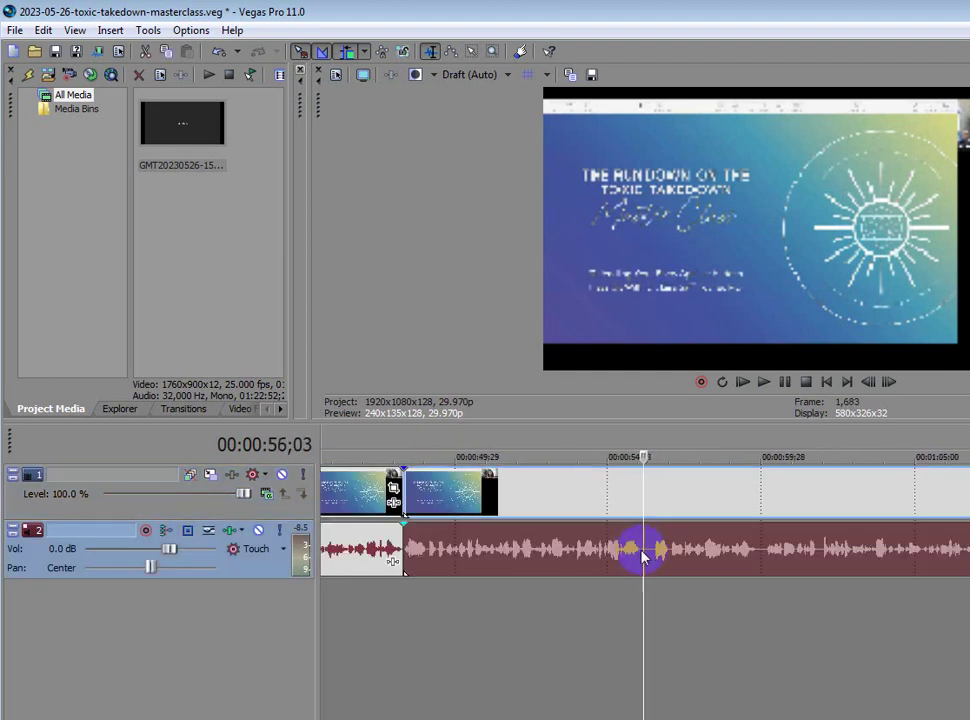
pyautogui.press('Left')
pyautogui.press('Left')
pyautogui.press('s')
pyautogui.click(654, 560)
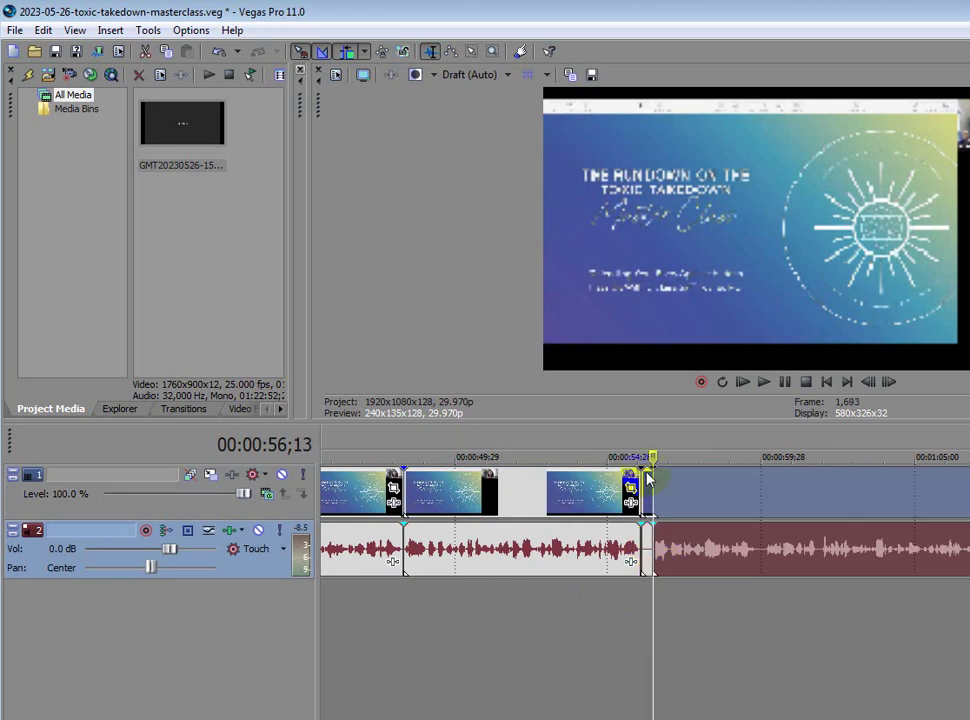
pyautogui.click(657, 490)
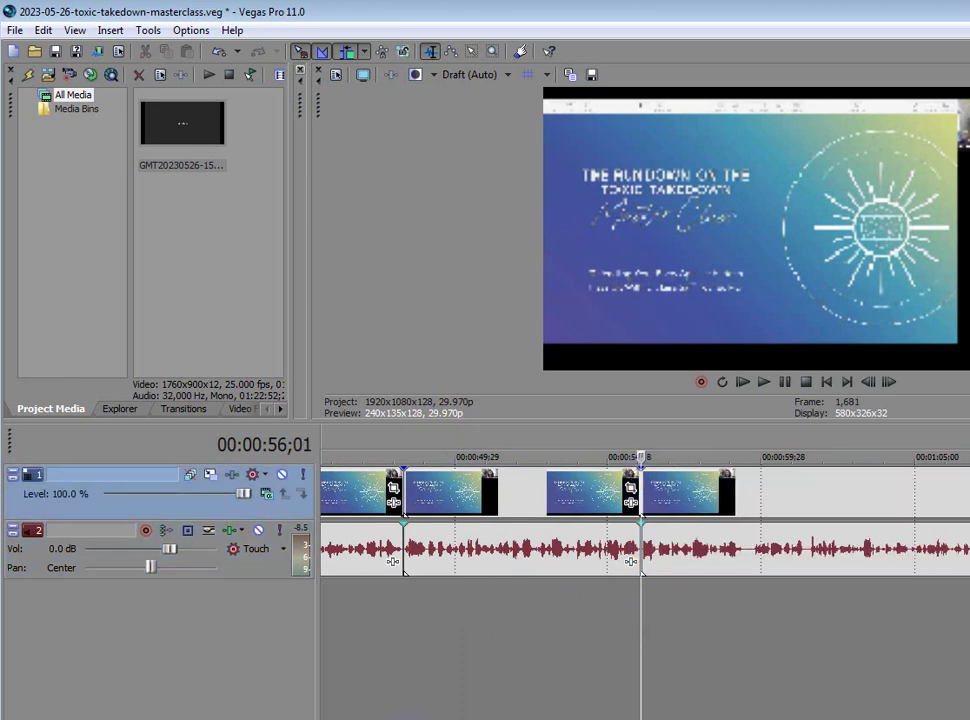
# Play the recording from about 2:37.6 and stop at about 2:38.8 to check the quiet passage there
pyautogui.hscroll(-10, 645, 520)
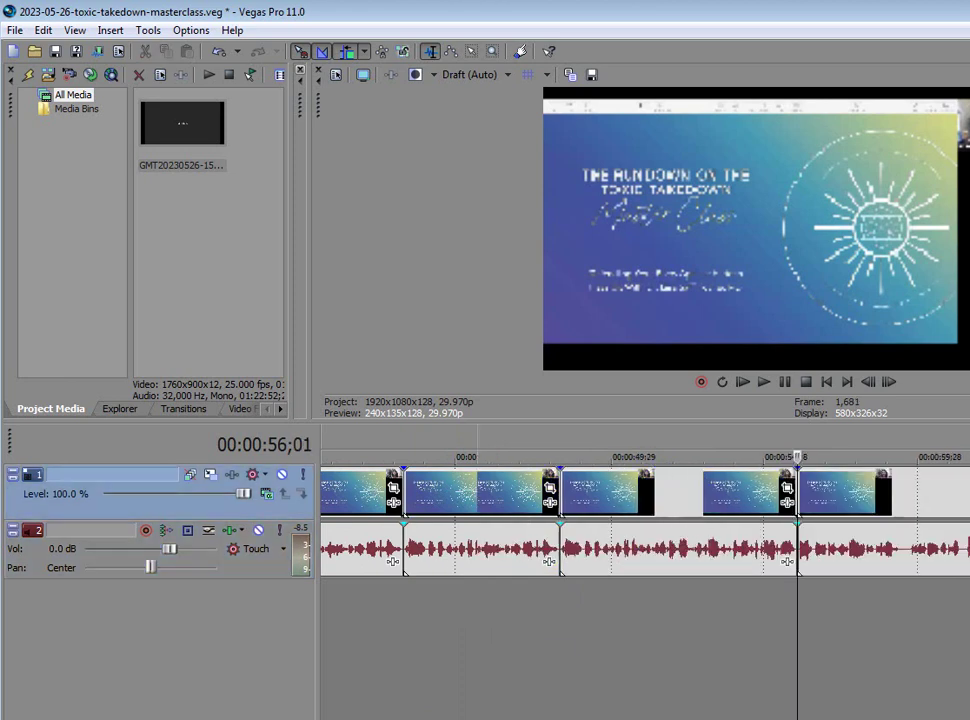
pyautogui.scroll(-10, 470, 545)
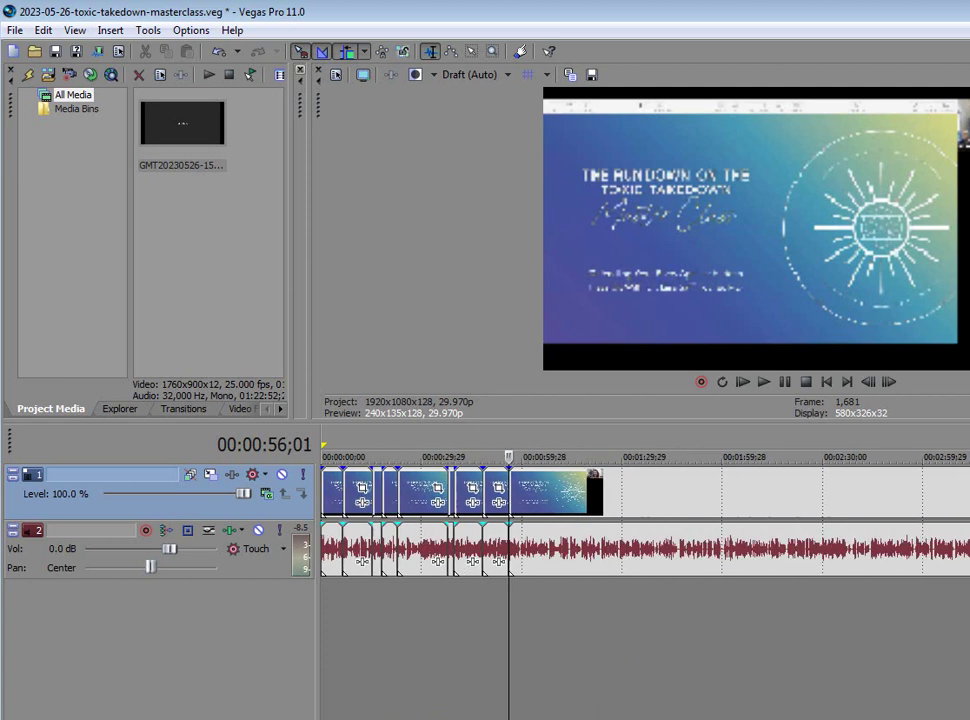
pyautogui.click(445, 545)
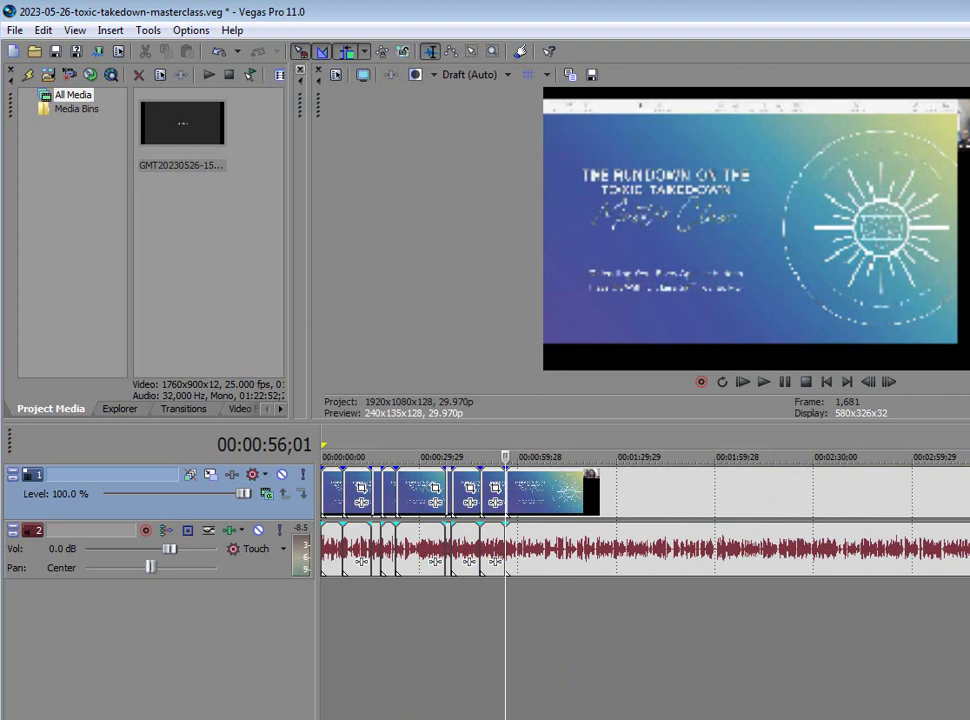
pyautogui.click(840, 550)
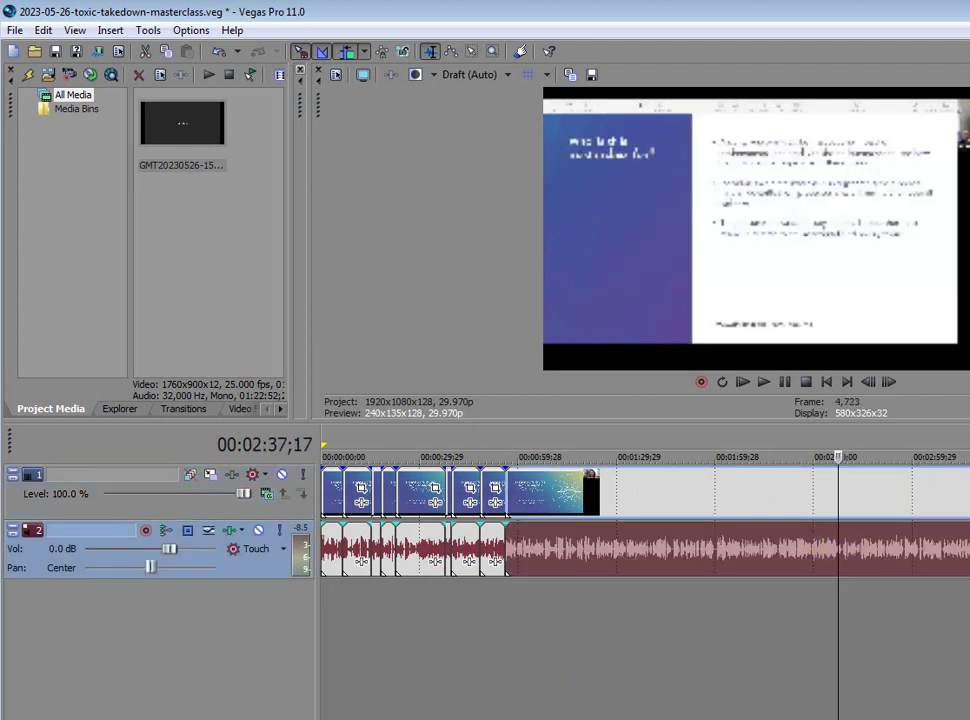
pyautogui.scroll(4, 645, 520)
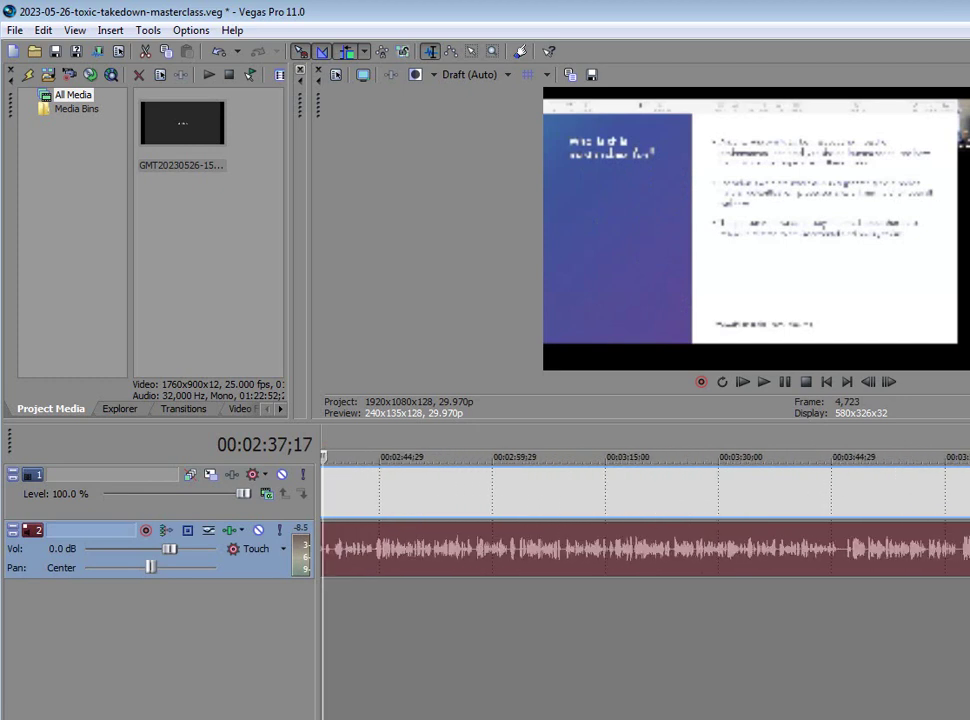
pyautogui.press('Up')
pyautogui.press('Up')
pyautogui.press('Up')
pyautogui.press('Up')
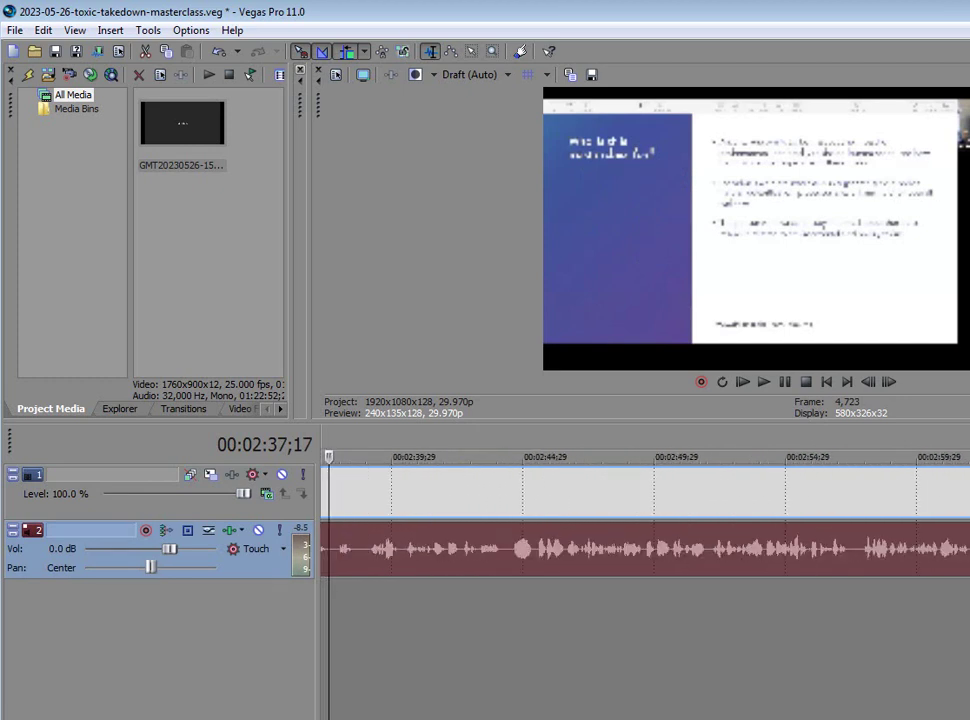
pyautogui.press('space')
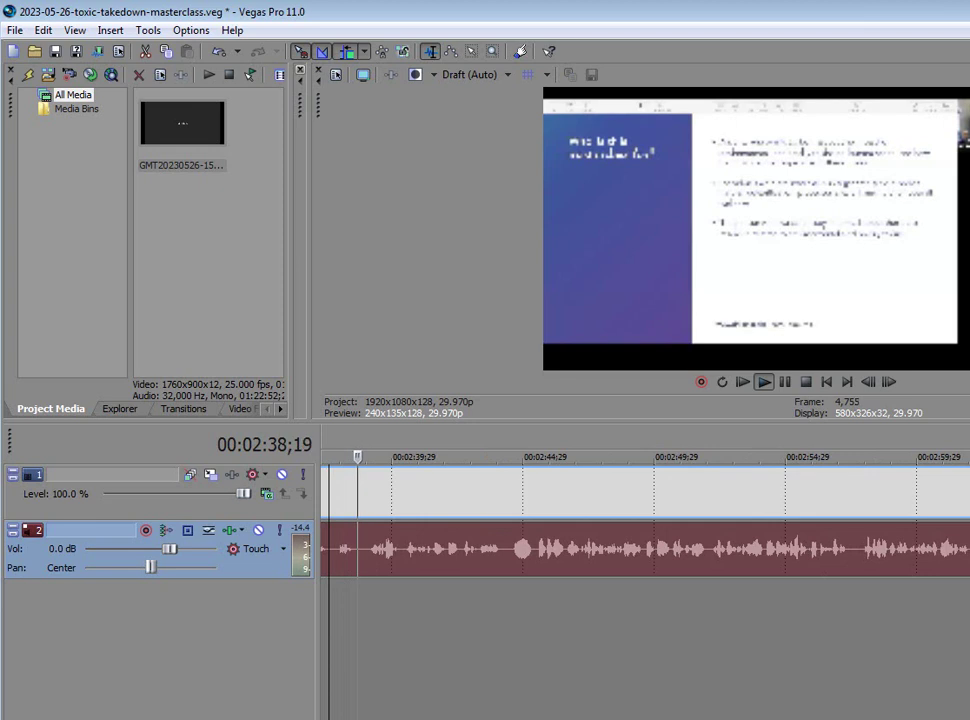
pyautogui.press('space')
pyautogui.press('space')
pyautogui.press('Return')
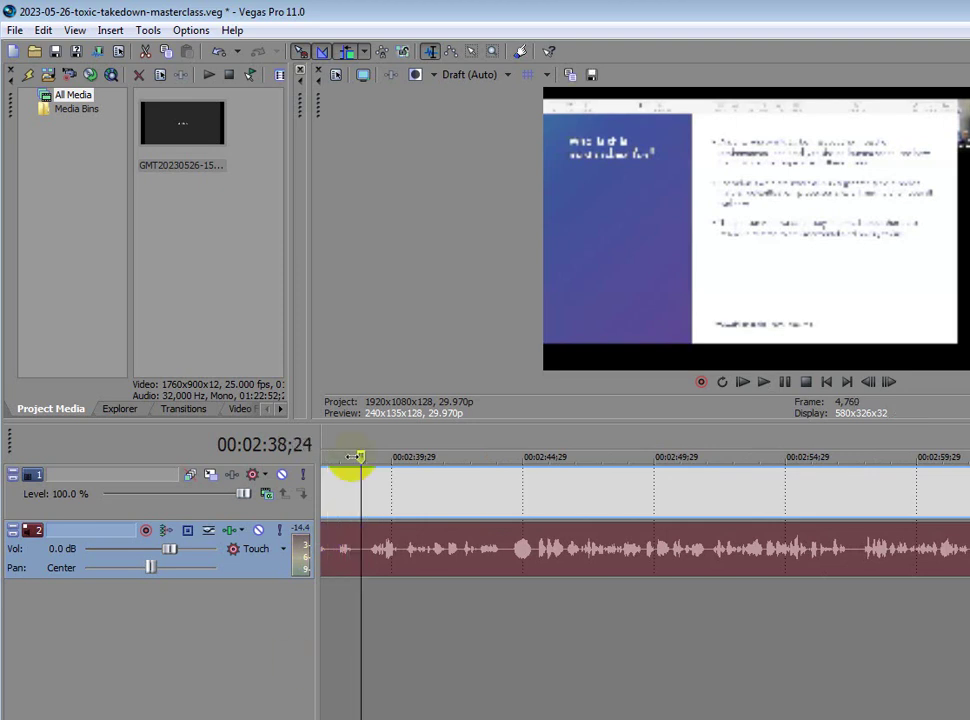
# Cut out the section between about 2:37.6 and 2:38.9, closing the gap
pyautogui.click(330, 556)
pyautogui.press('s')
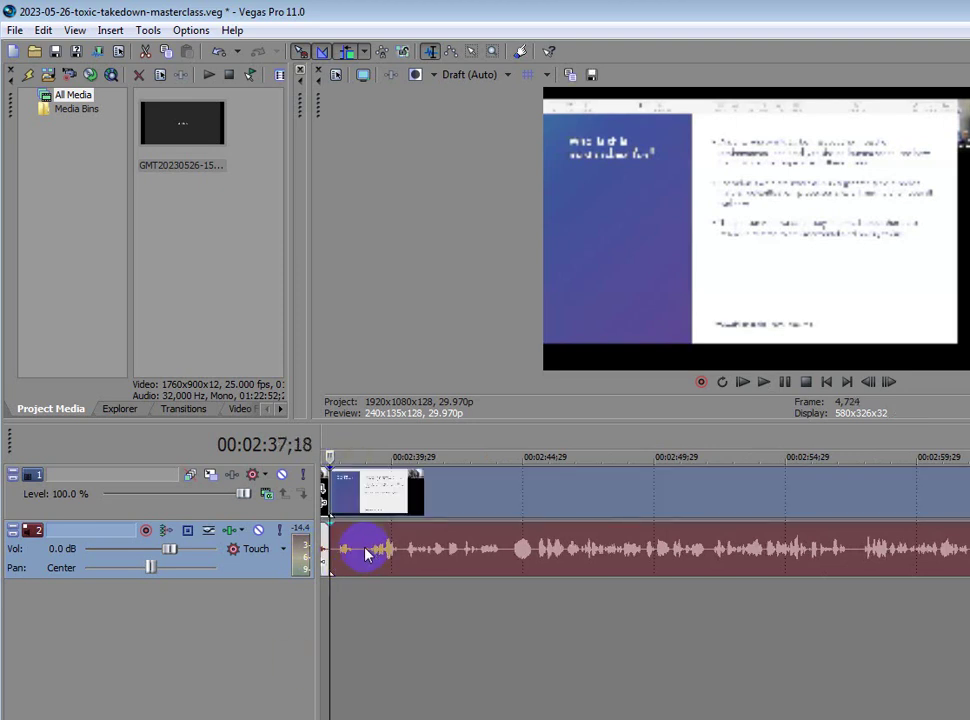
pyautogui.click(365, 553)
pyautogui.press('s')
pyautogui.click(344, 488)
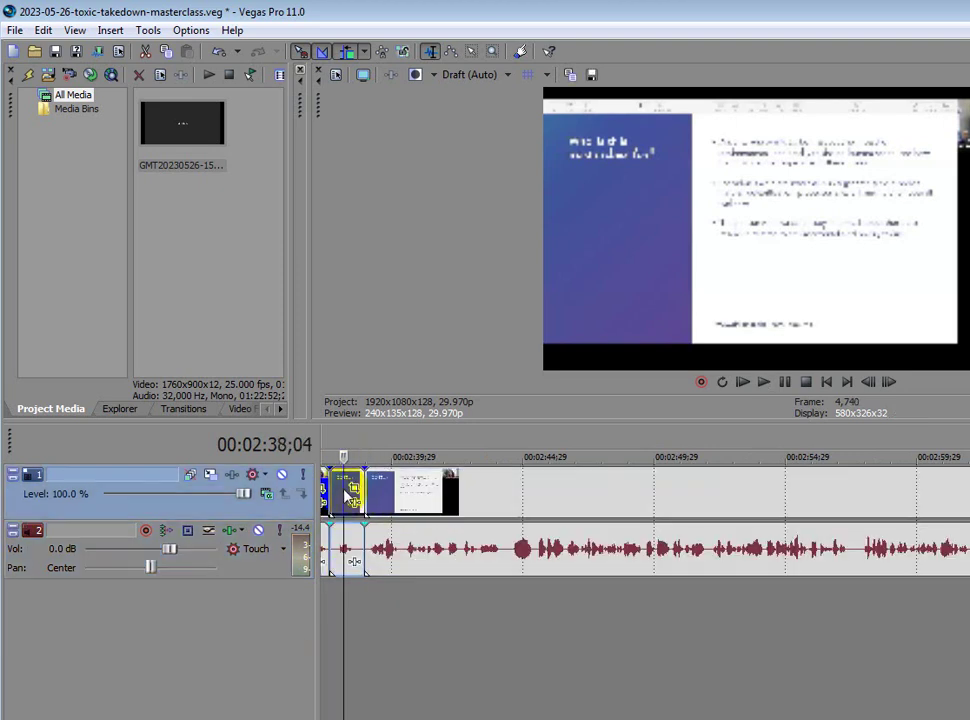
pyautogui.click(352, 566)
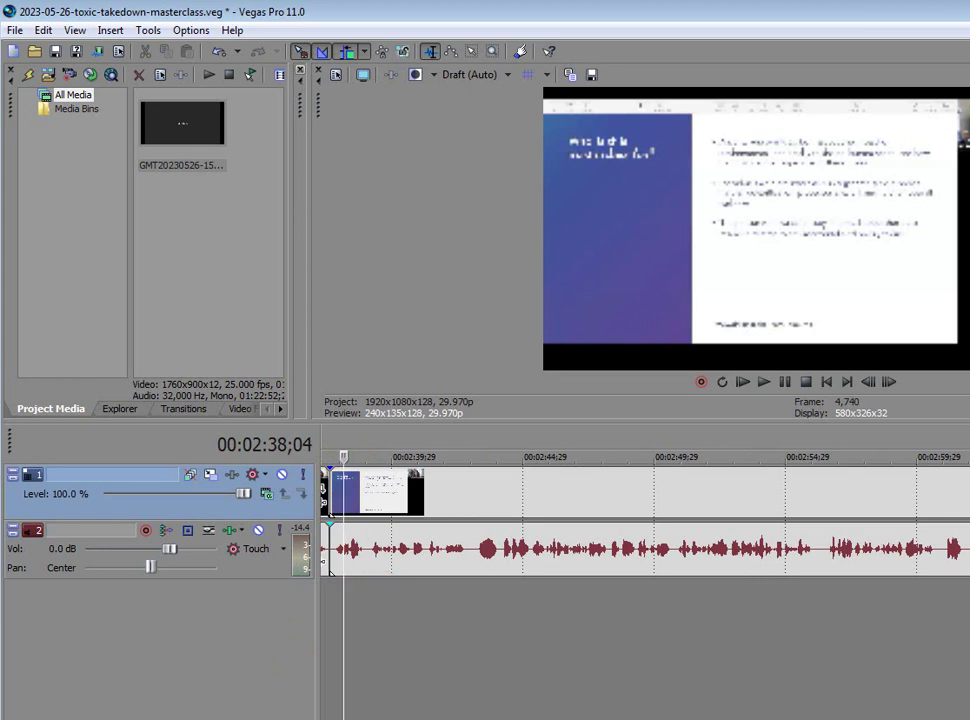
# Duplicate the audio track
pyautogui.scroll(-5, 330, 571)
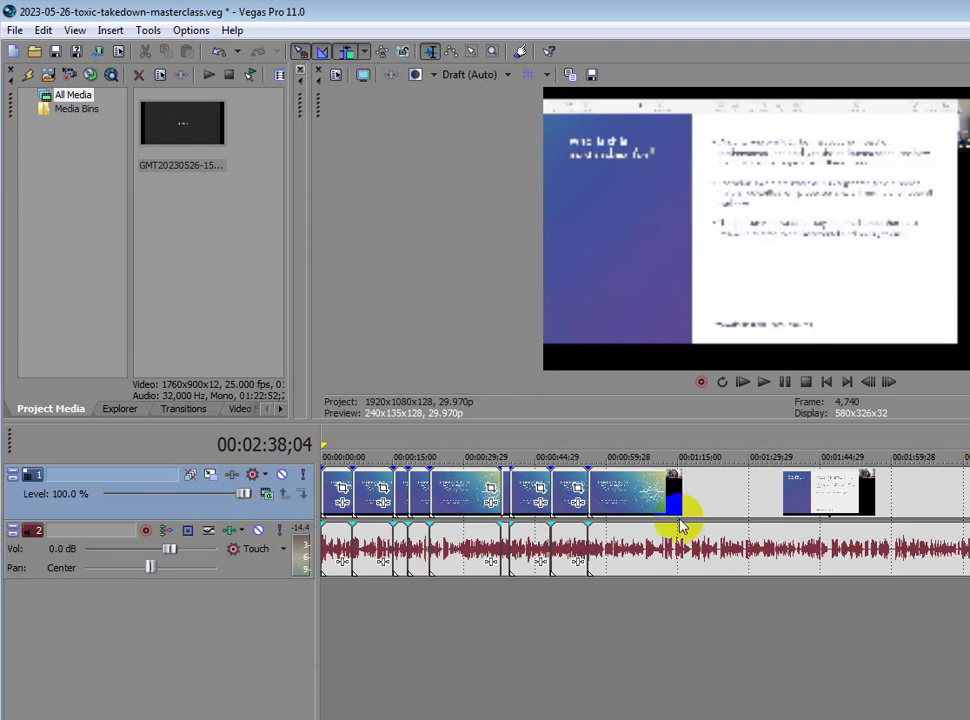
pyautogui.click(34, 569)
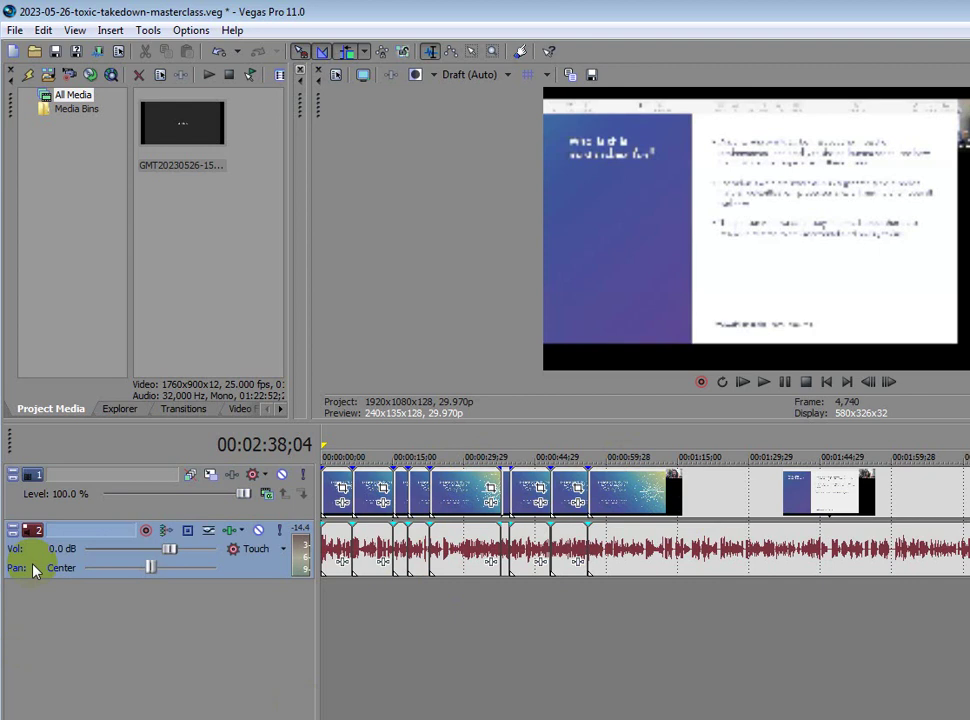
pyautogui.rightClick(34, 569)
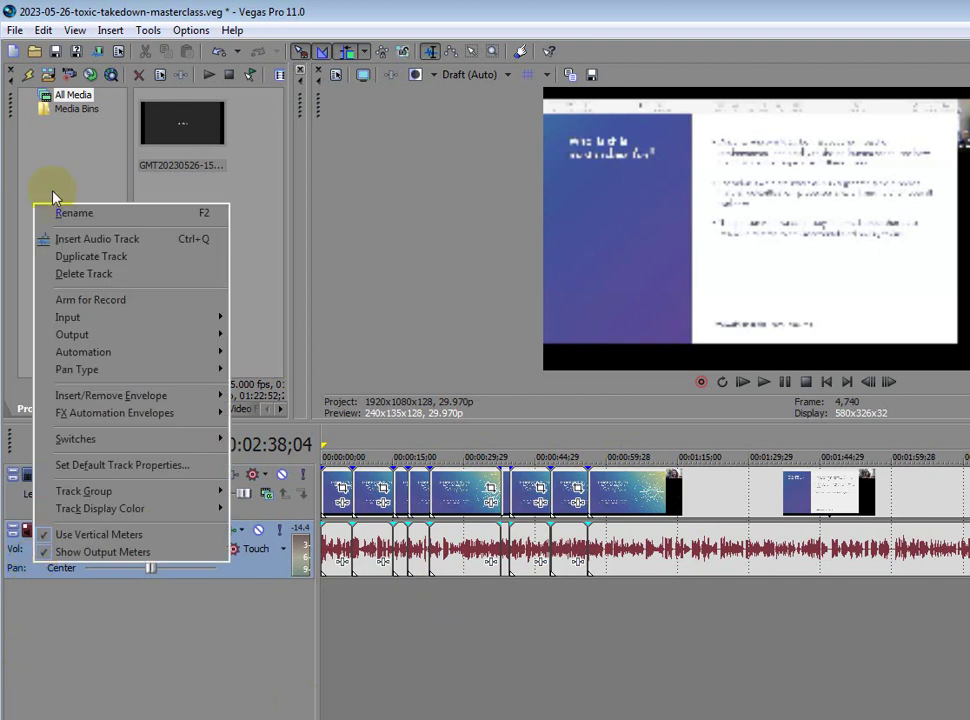
pyautogui.click(105, 258)
pyautogui.click(617, 566)
pyautogui.click(747, 566)
pyautogui.click(663, 572)
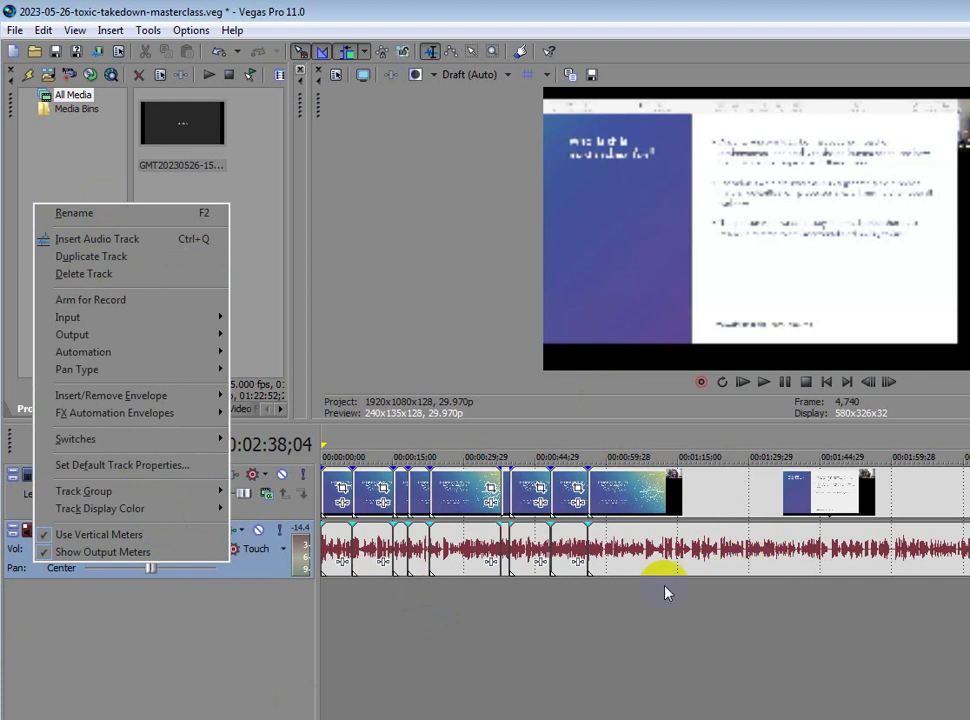
pyautogui.click(99, 260)
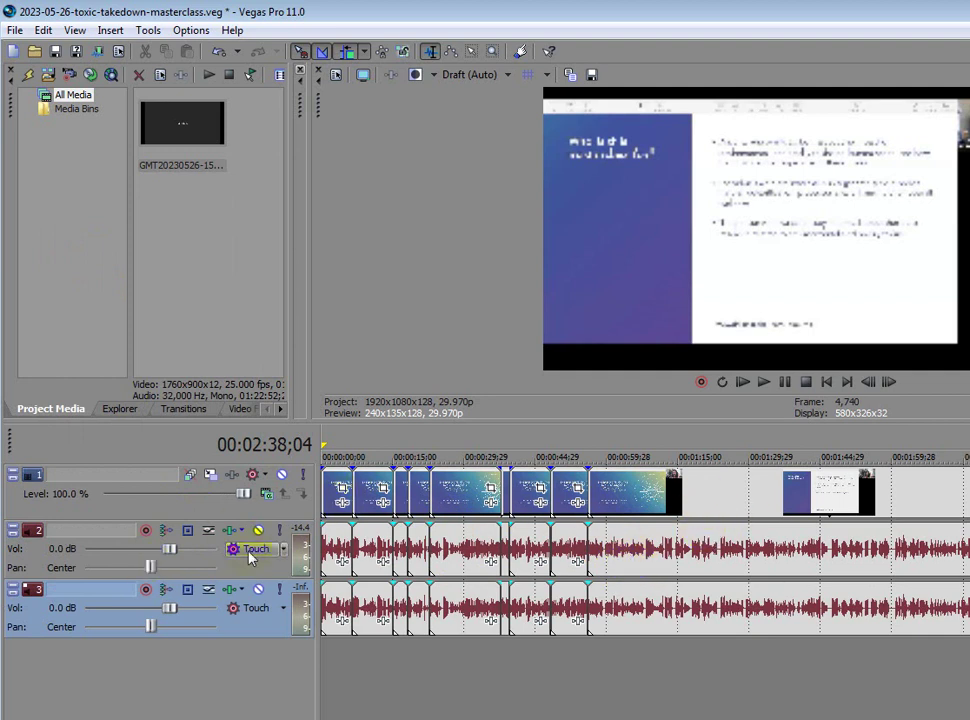
# Pan the original audio track 100% right and its duplicate 100% left
pyautogui.moveTo(148, 568); pyautogui.dragTo(260, 584)
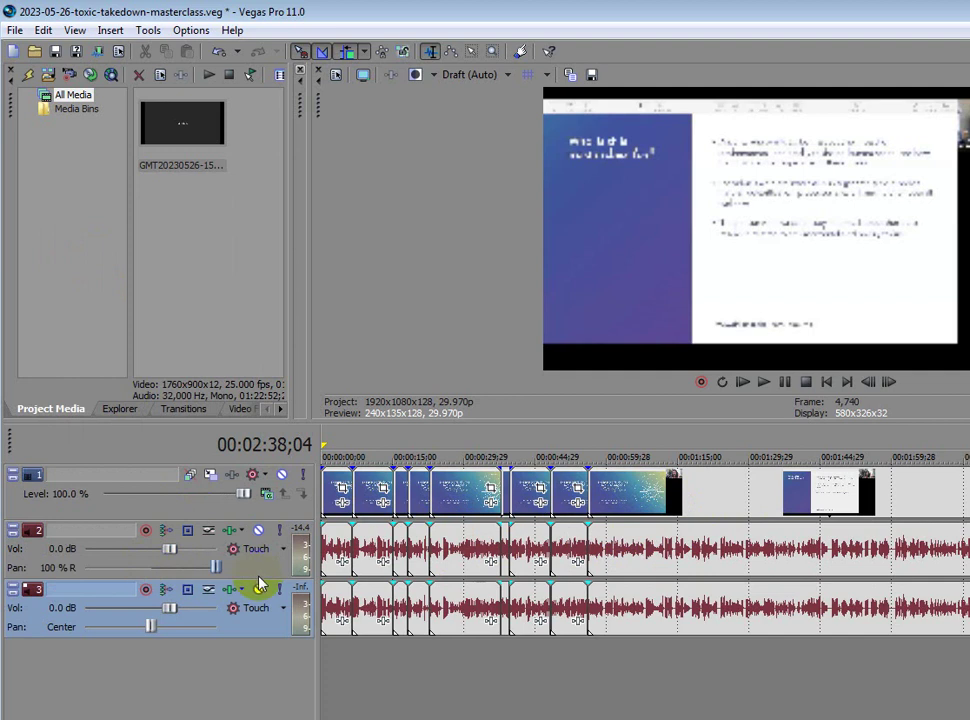
pyautogui.moveTo(148, 626); pyautogui.dragTo(86, 626)
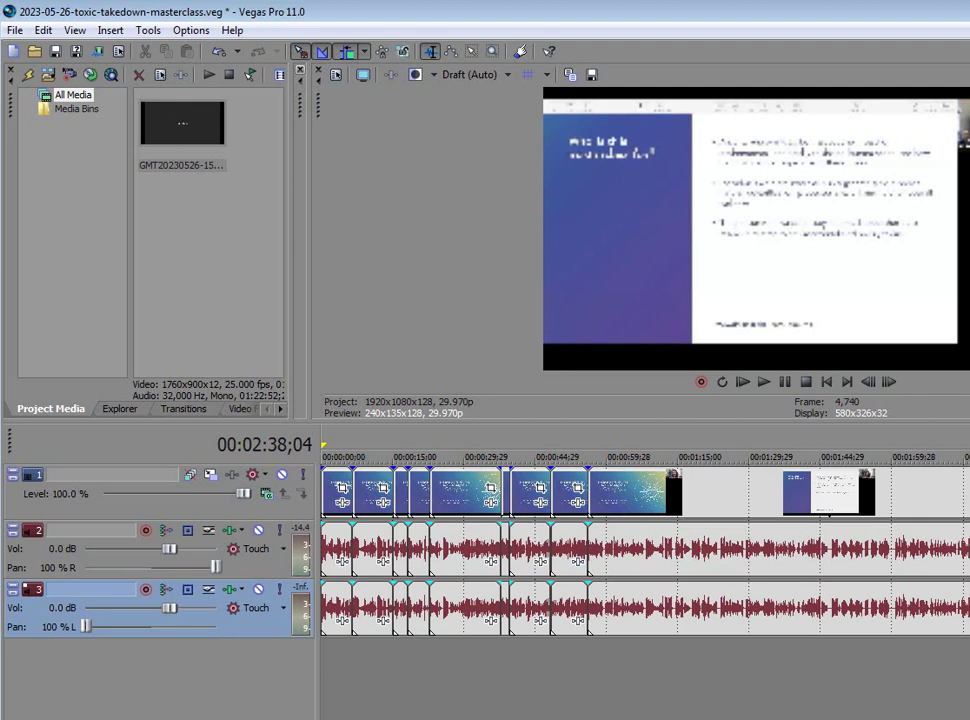
pyautogui.click(660, 508)
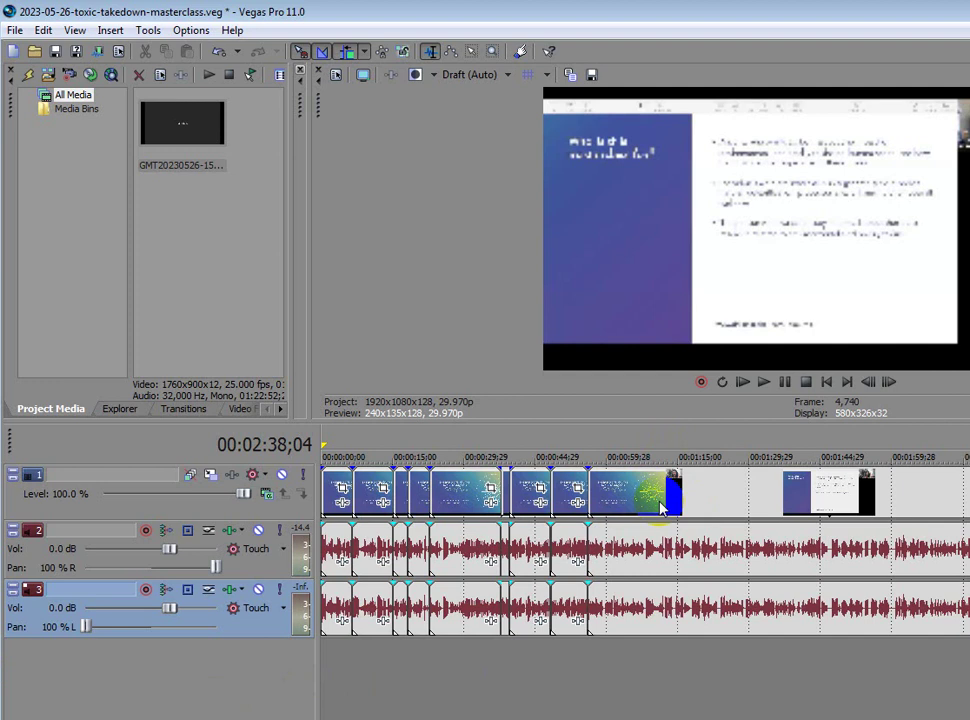
pyautogui.click(498, 537)
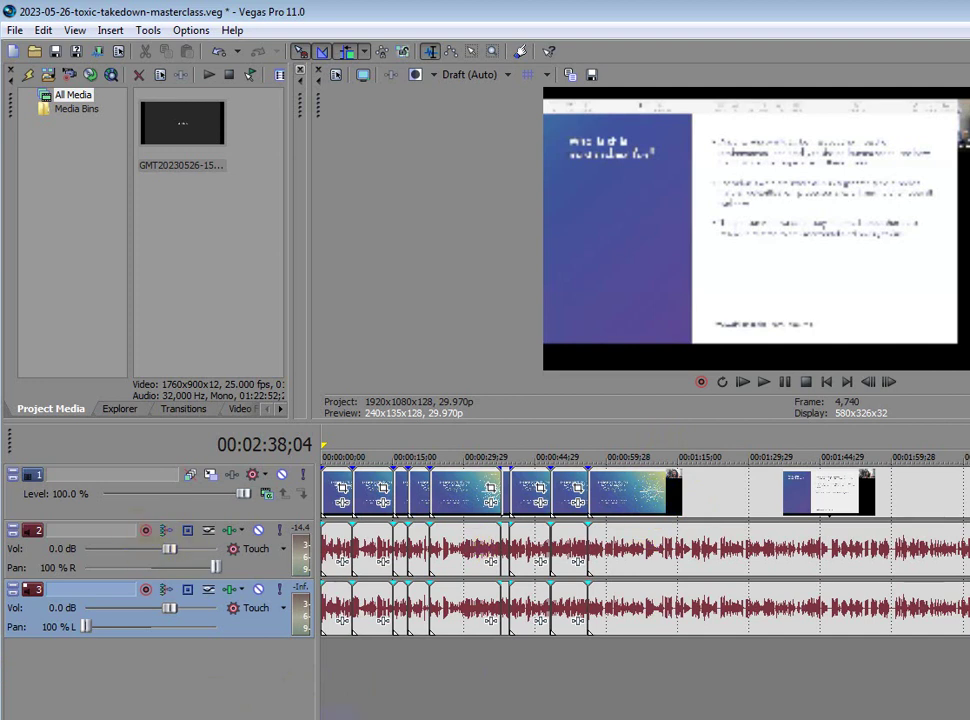
# Examine the audio waveform over the first ten minutes for pauses, checking the spots near 3:46, 4:56, 7:27 and 9:27
pyautogui.scroll(8, 645, 548)
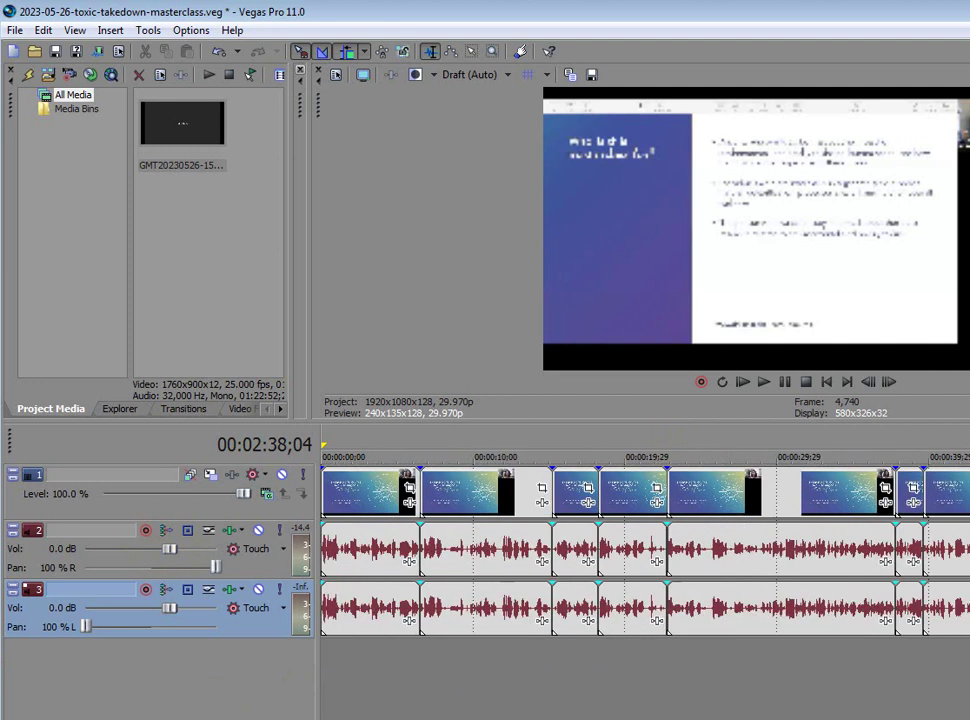
pyautogui.press('Down')
pyautogui.press('Down')
pyautogui.press('Down')
pyautogui.press('Down')
pyautogui.press('Down')
pyautogui.press('Down')
pyautogui.press('Down')
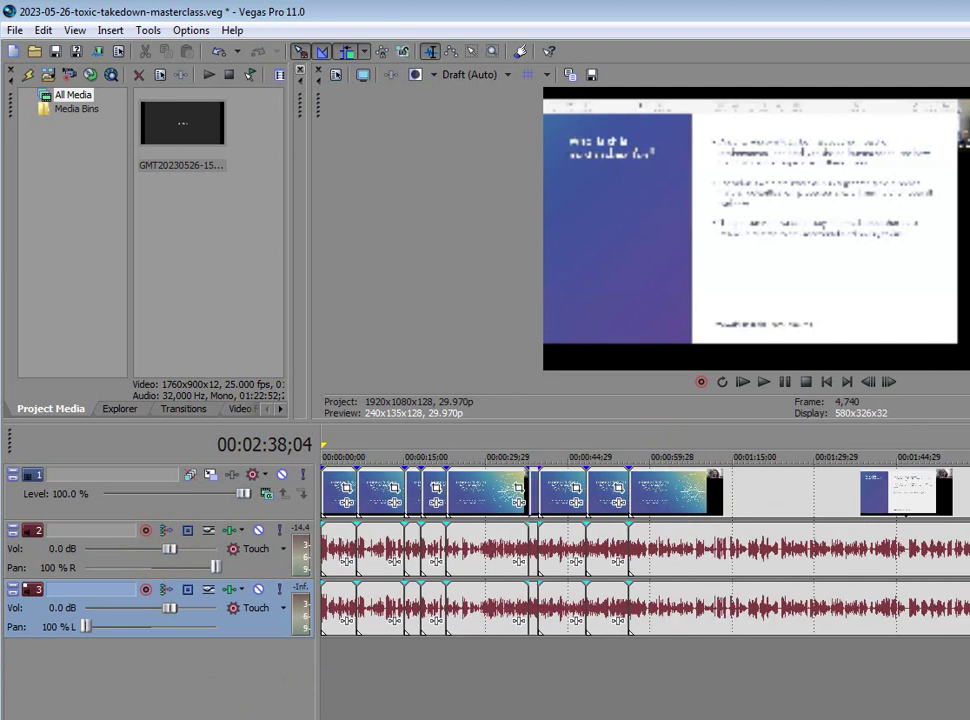
pyautogui.press('Down')
pyautogui.press('Down')
pyautogui.press('Down')
pyautogui.press('Down')
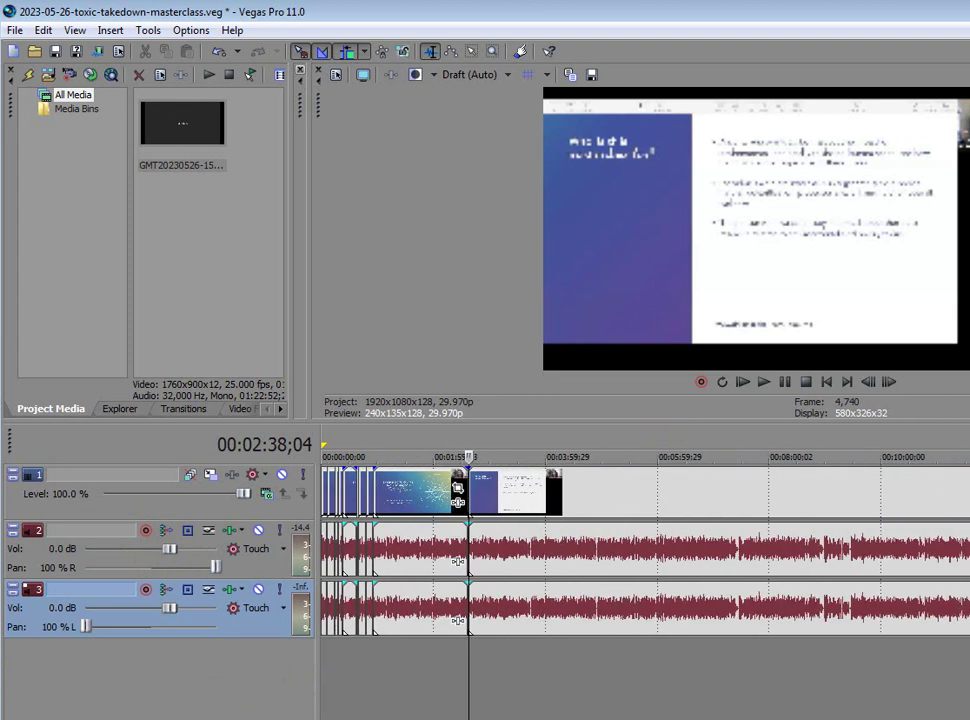
pyautogui.click(555, 605)
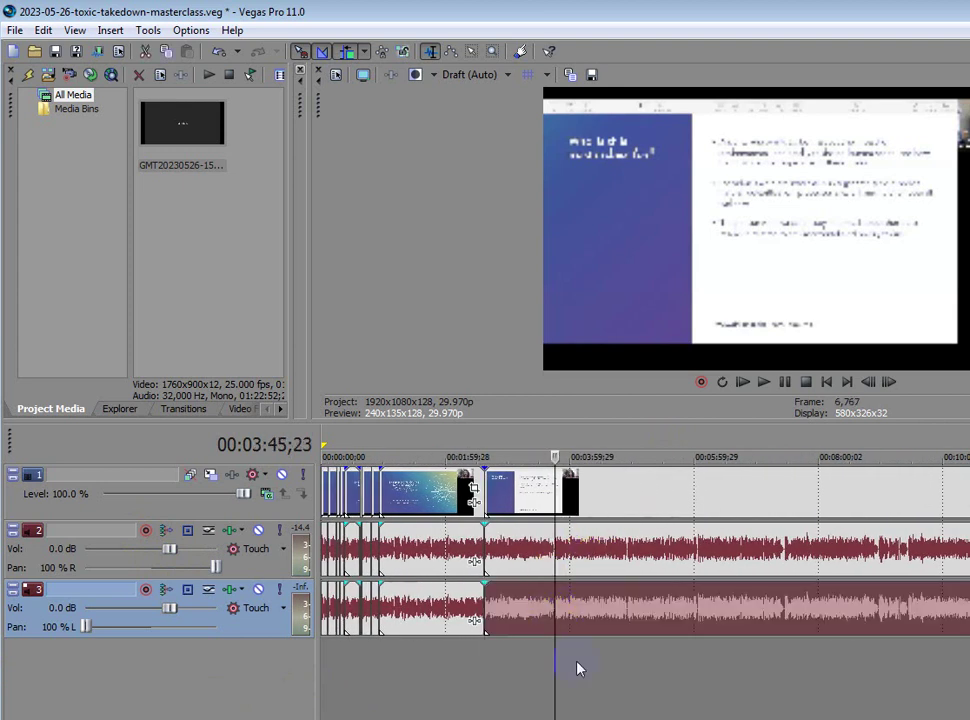
pyautogui.click(628, 620)
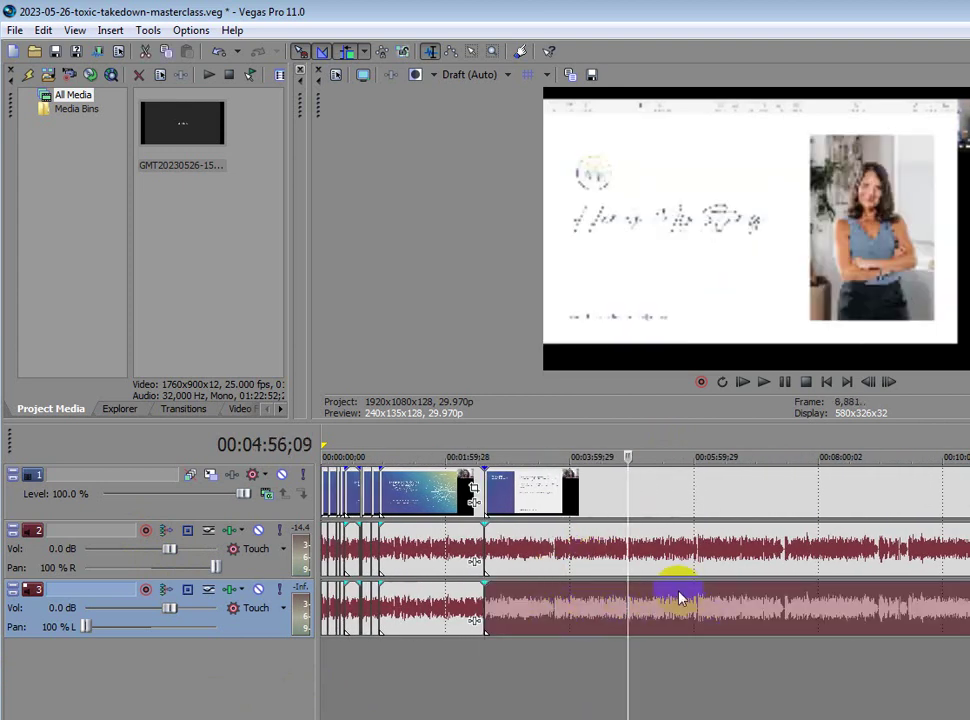
pyautogui.click(697, 624)
pyautogui.click(784, 616)
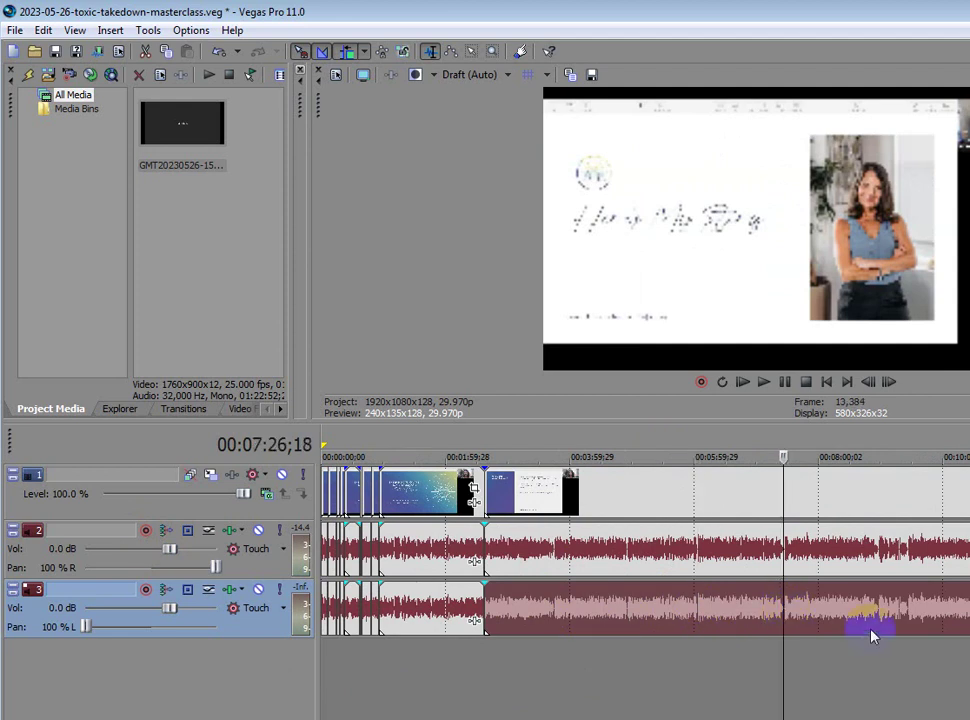
pyautogui.click(878, 617)
pyautogui.click(907, 622)
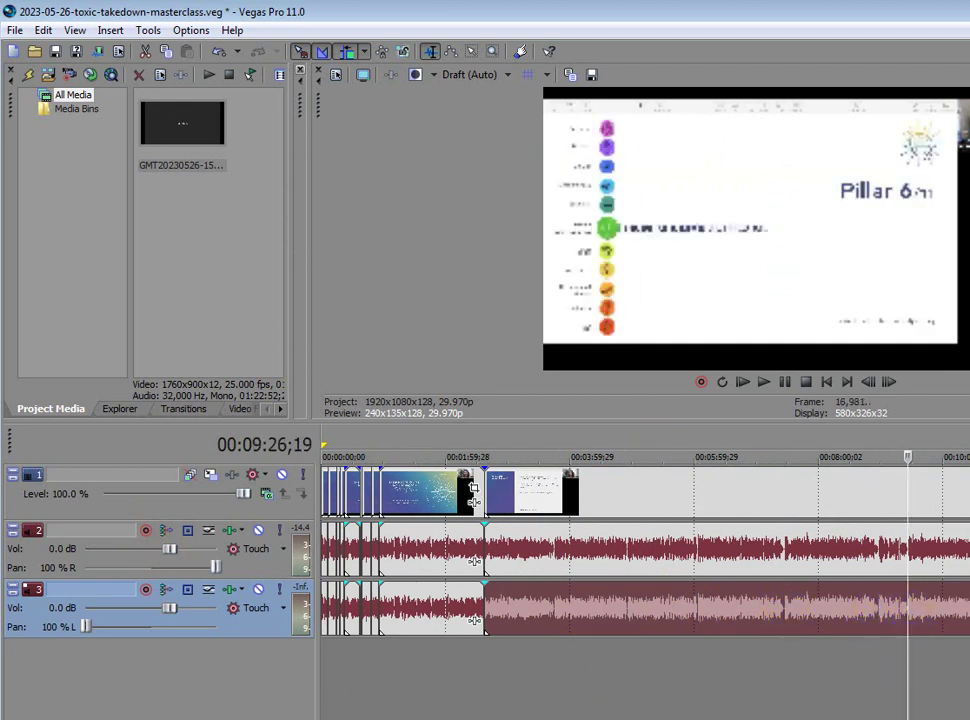
# Inspect the waveform gaps near 21:24 and 20:54, leaving the cursor at about 20:53.8
pyautogui.hscroll(8, 644, 545)
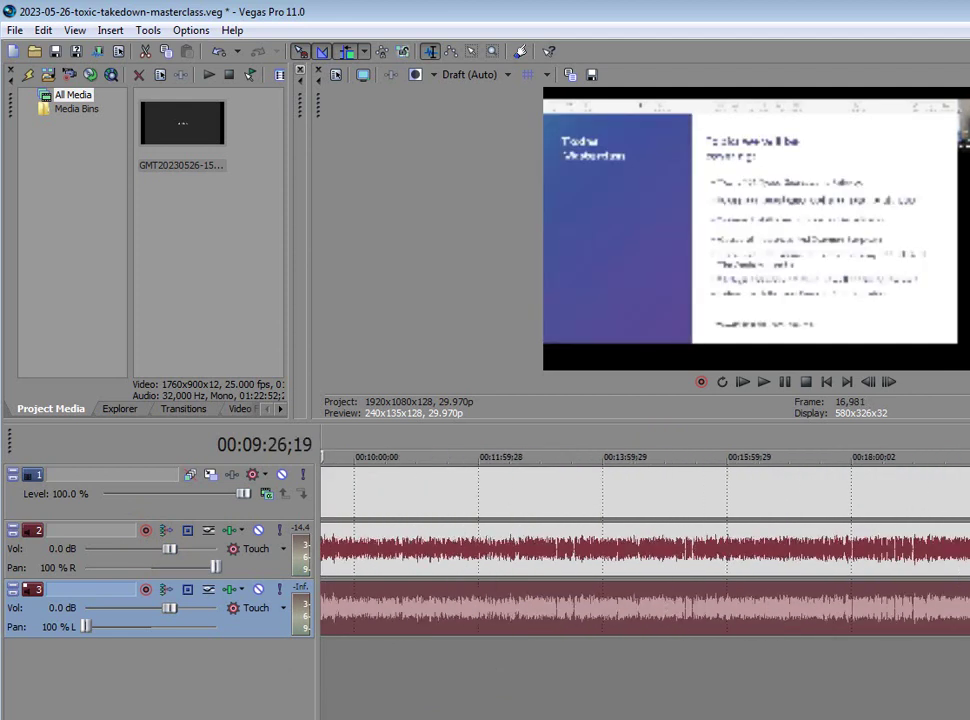
pyautogui.hscroll(4, 740, 605)
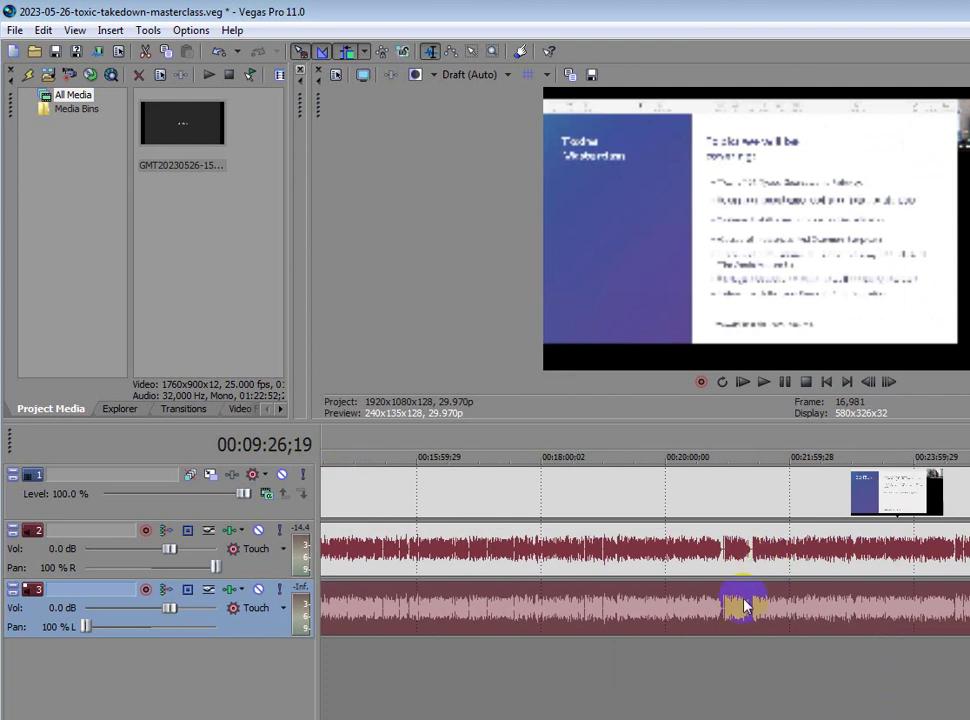
pyautogui.click(751, 603)
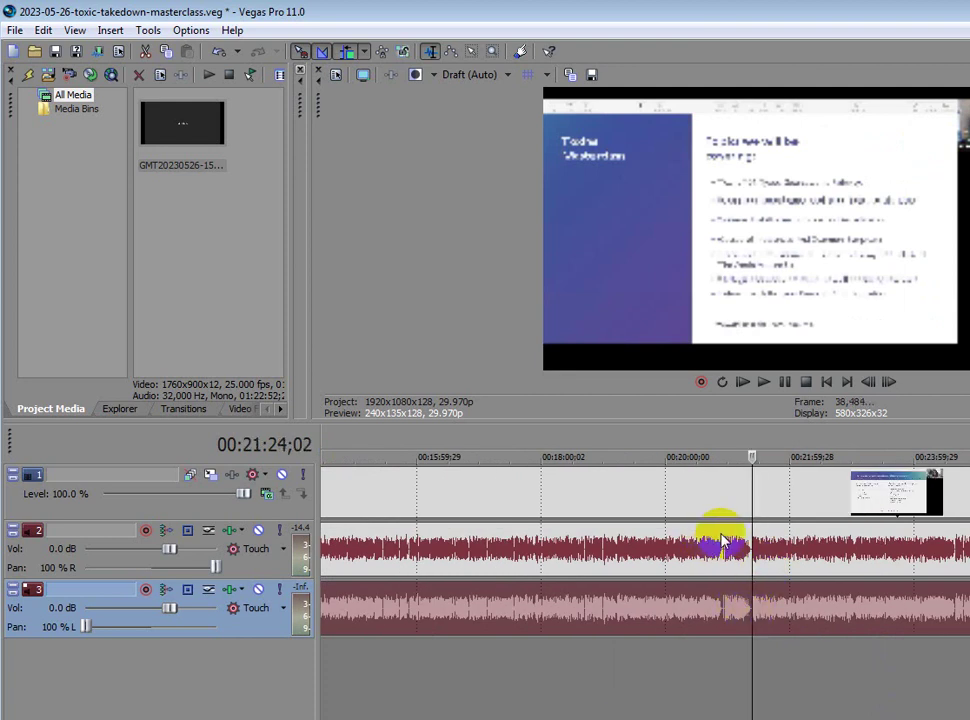
pyautogui.click(719, 540)
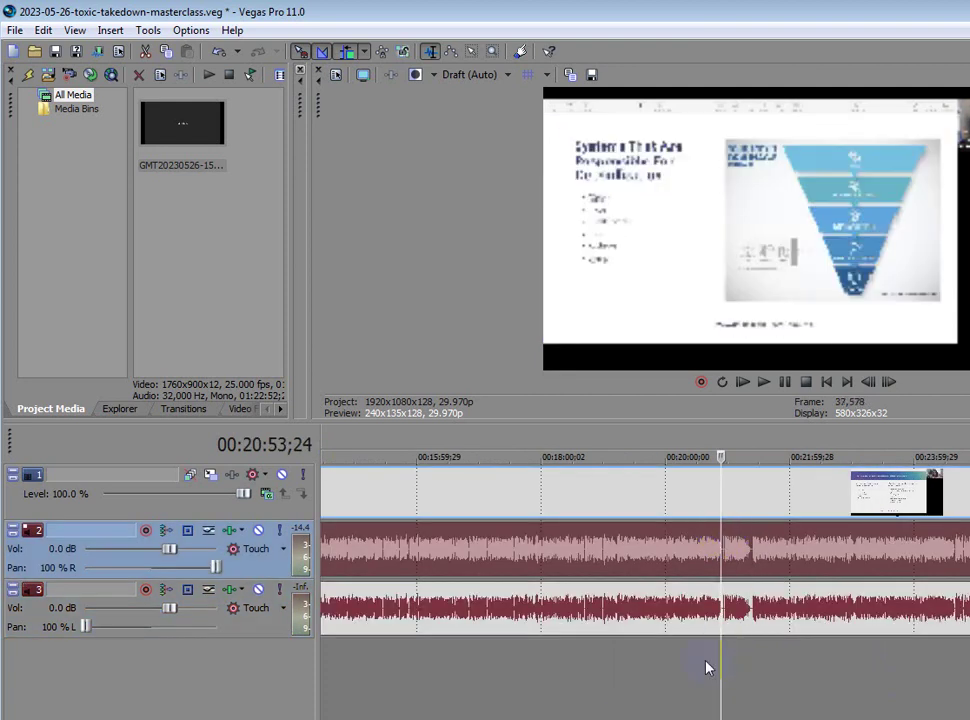
# Examine the audio waveform from about 20:54 to the end for pauses, playing the passage from 41:42
pyautogui.hscroll(8, 645, 550)
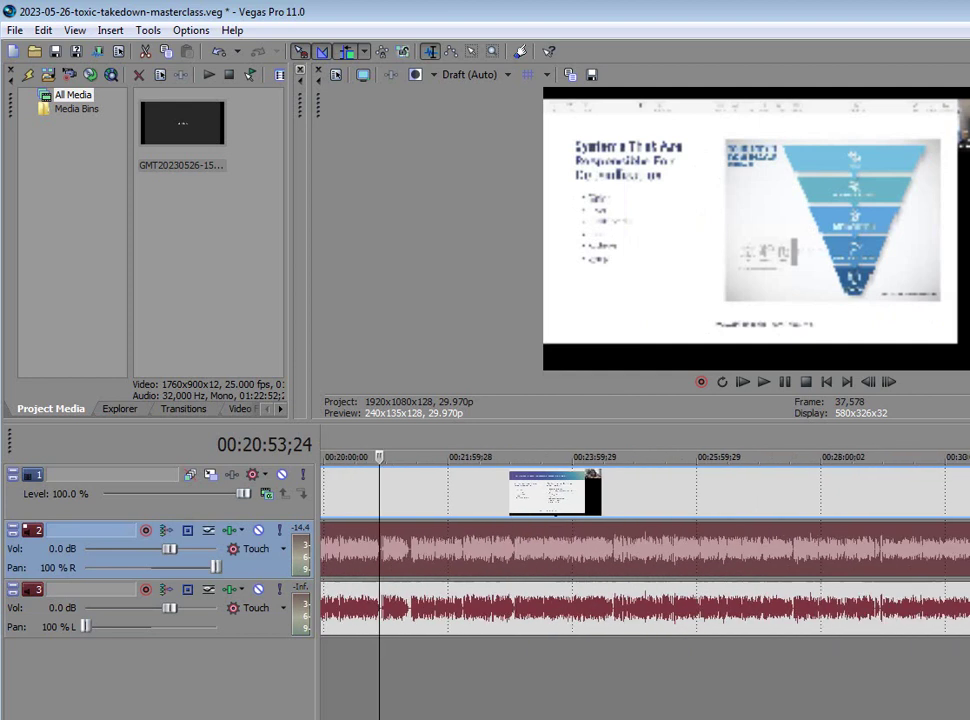
pyautogui.hscroll(1, 645, 550)
pyautogui.hscroll(19, 838, 500)
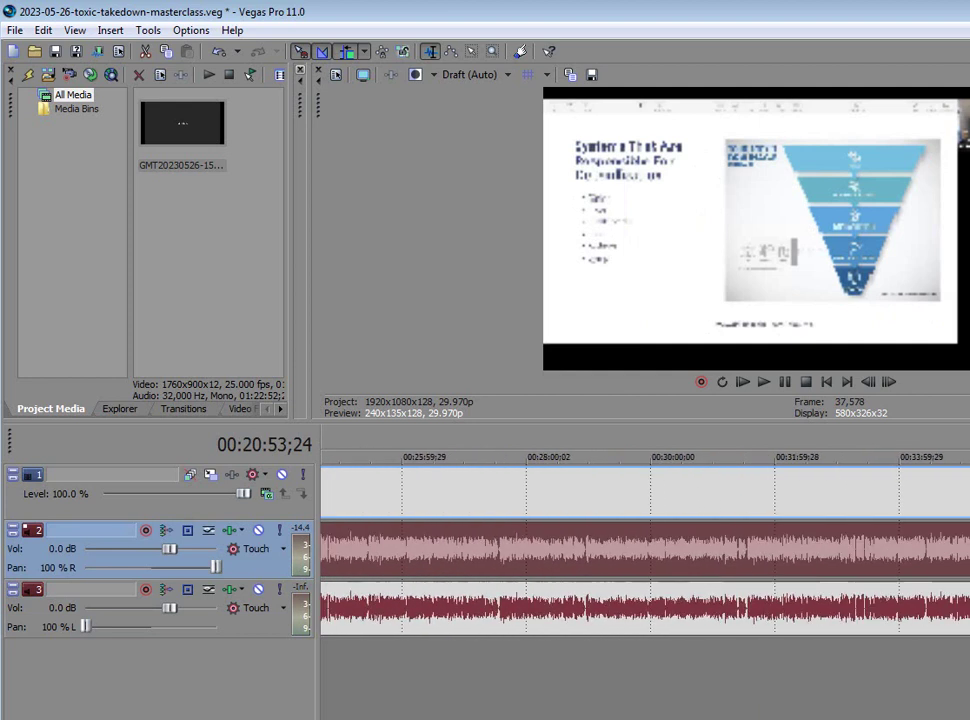
pyautogui.click(753, 441)
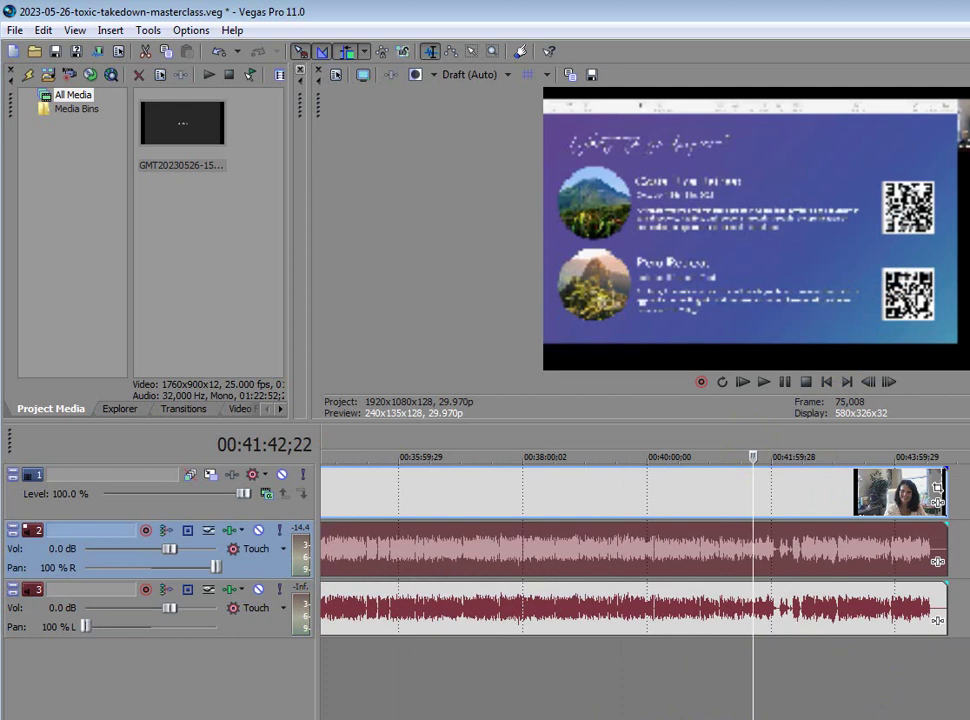
pyautogui.press('space')
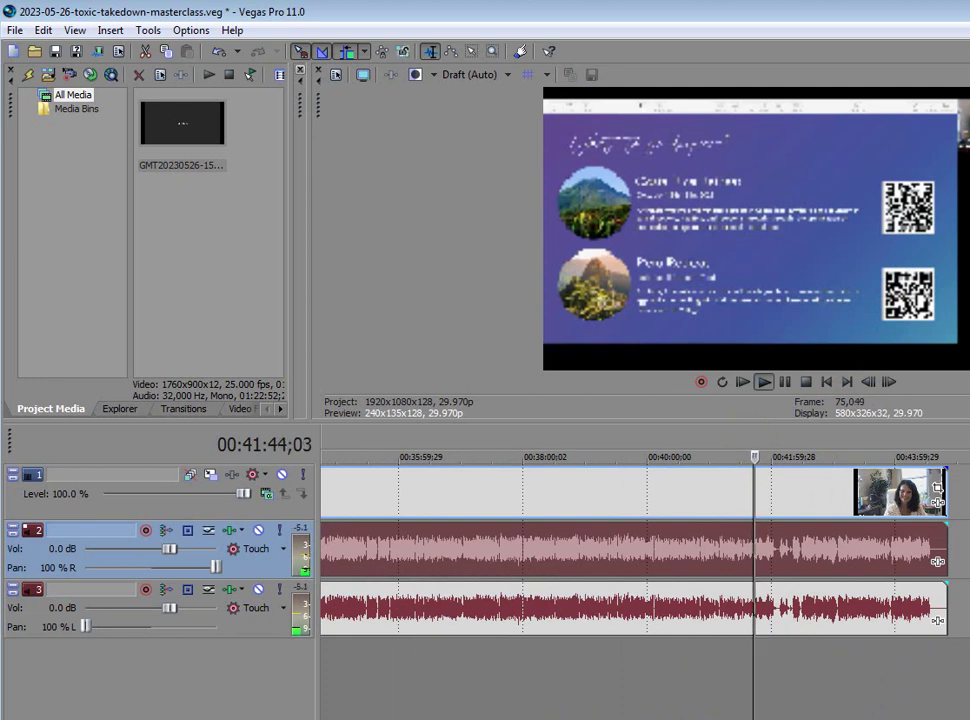
pyautogui.scroll(2, 645, 550)
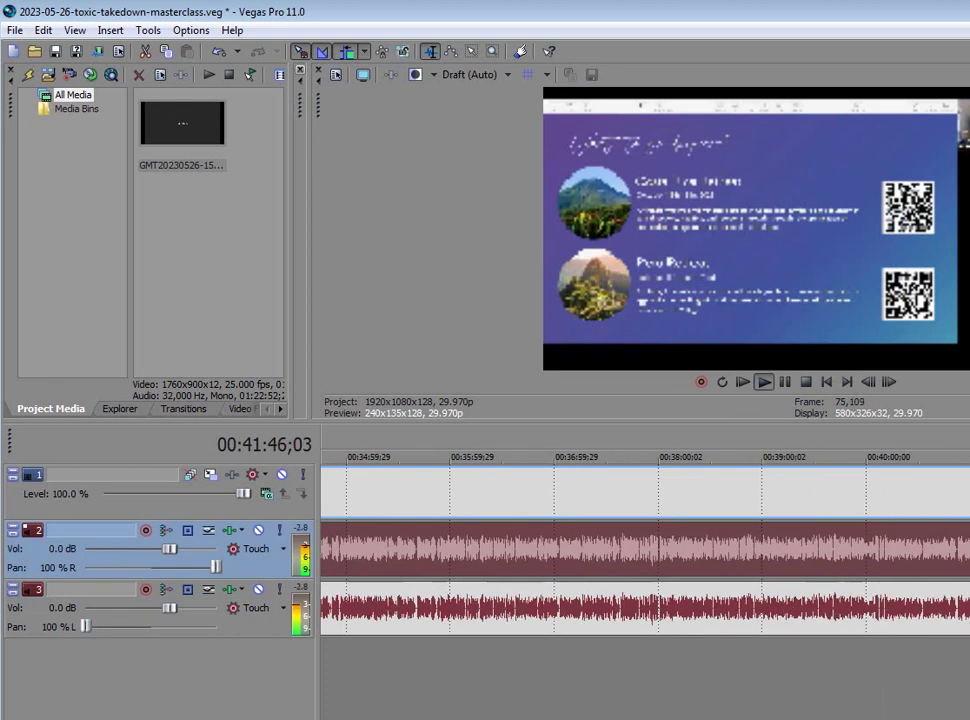
pyautogui.scroll(5, 640, 580)
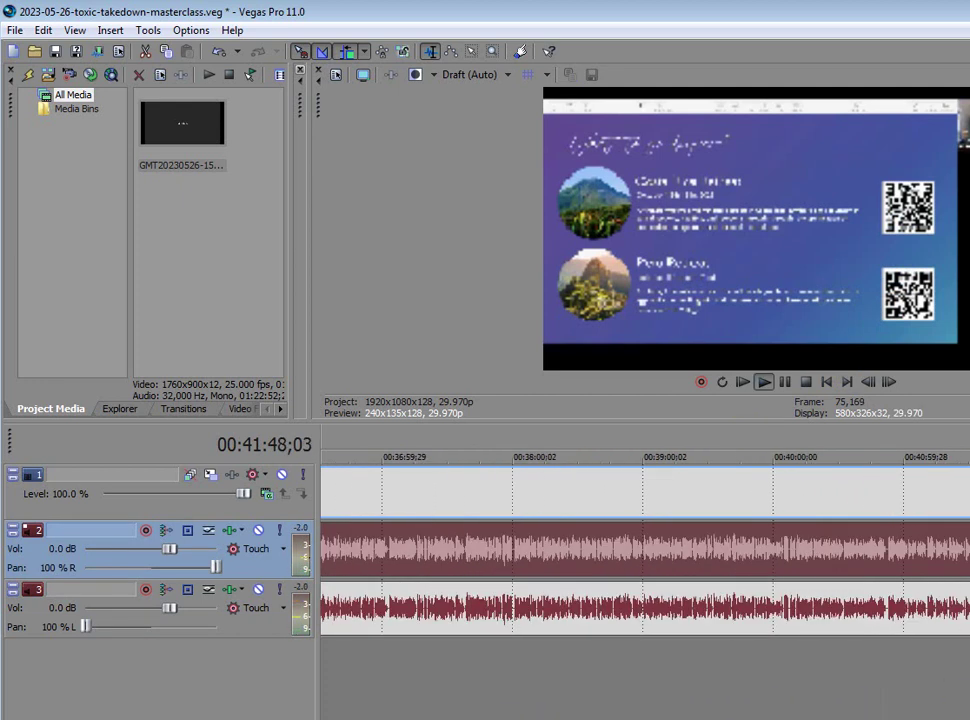
pyautogui.scroll(-2, 640, 580)
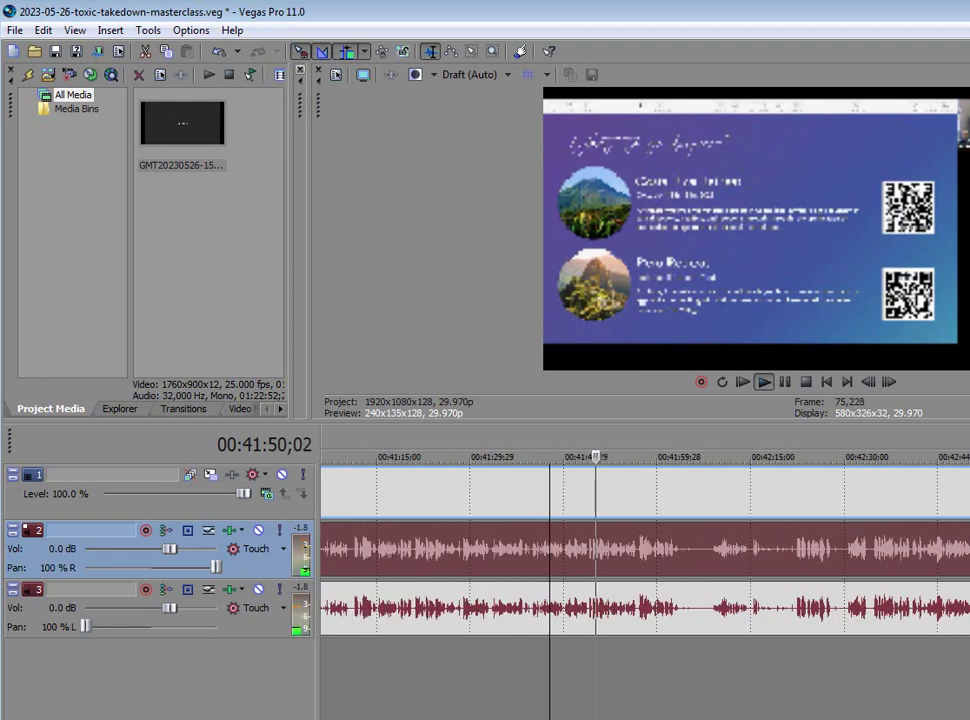
# Try to split the video and original audio at about 42:02 and 42:34, leaving the duplicate audio uncut, and undo both splits
pyautogui.click(676, 458)
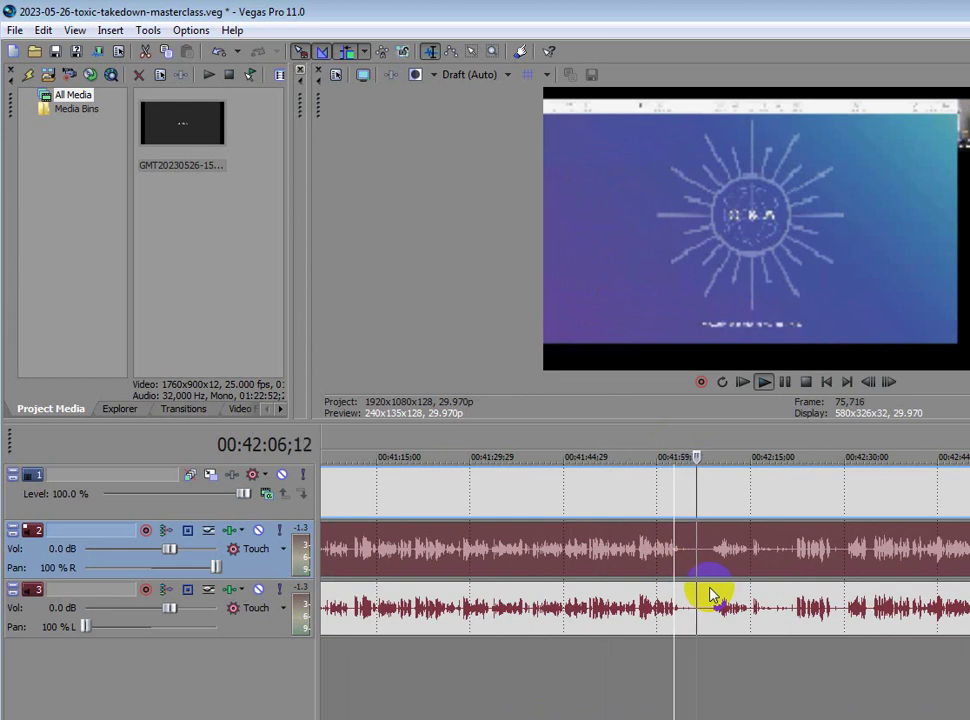
pyautogui.press('s')
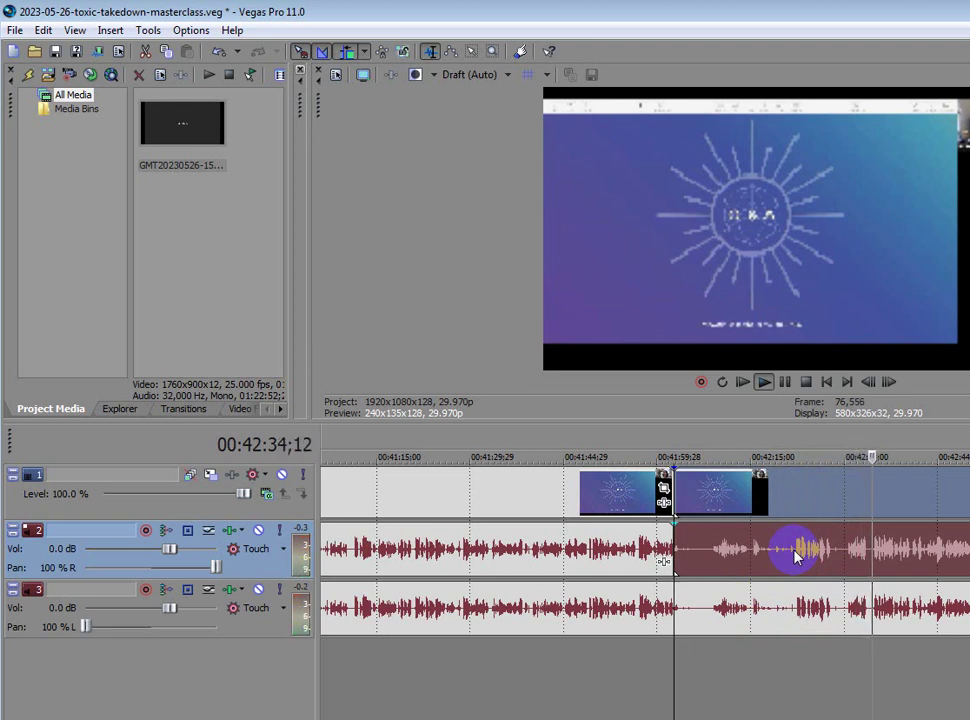
pyautogui.click(872, 554)
pyautogui.press('s')
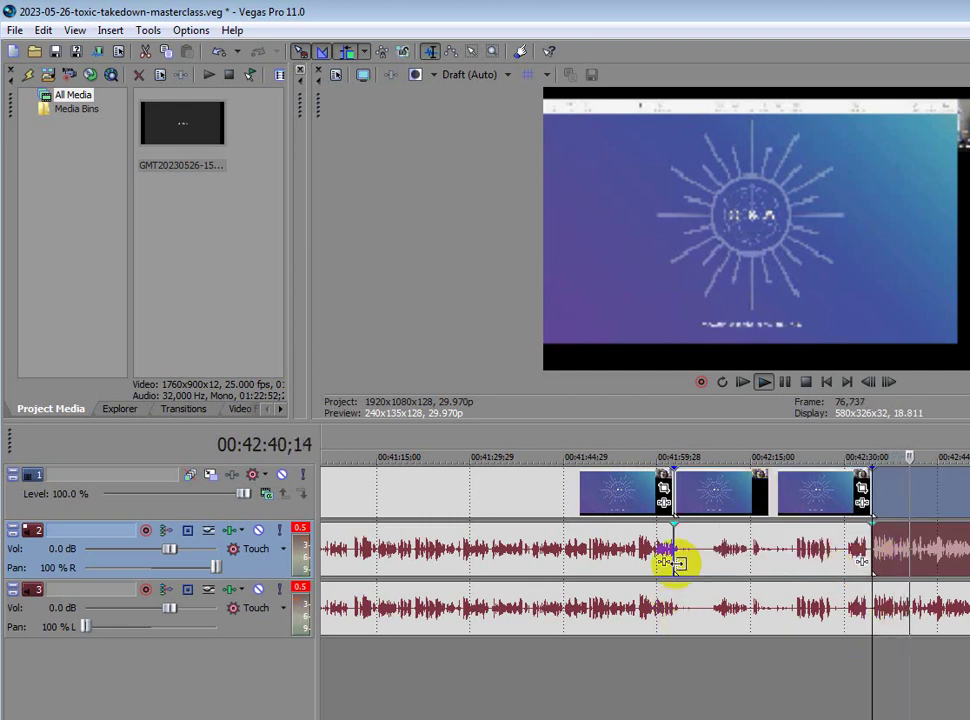
pyautogui.press('Return')
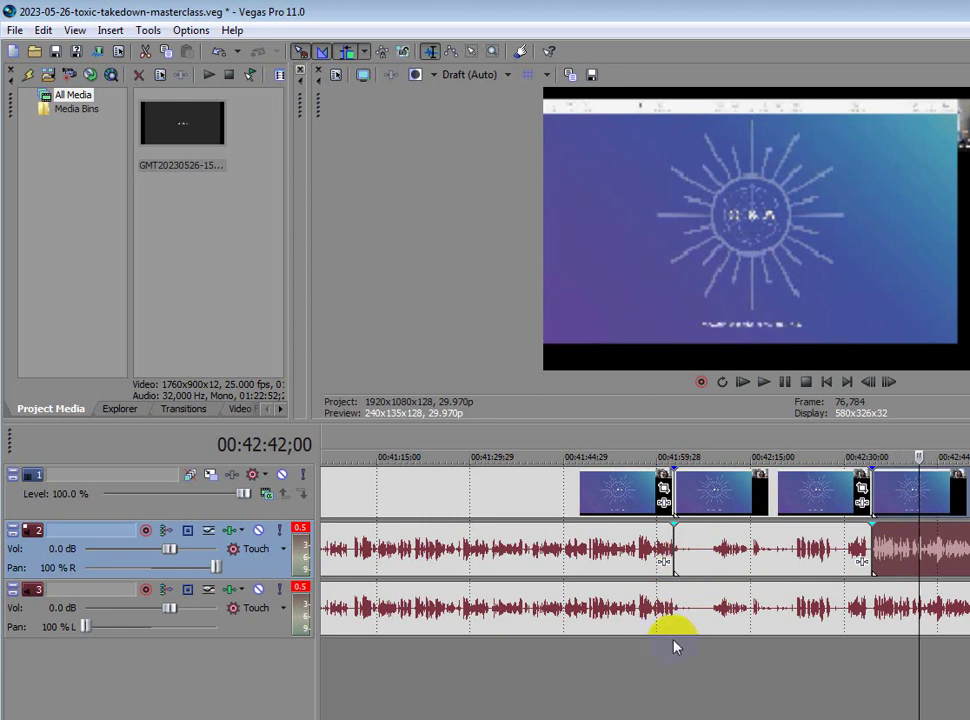
pyautogui.hotkey('ctrl', 'z')
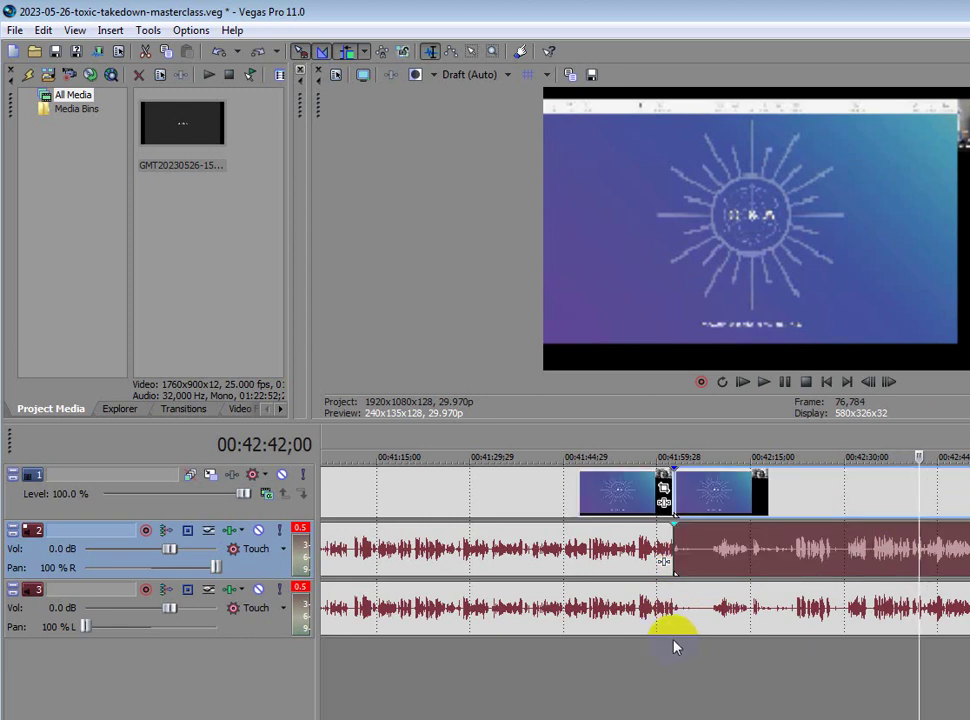
pyautogui.hotkey('ctrl', 'z')
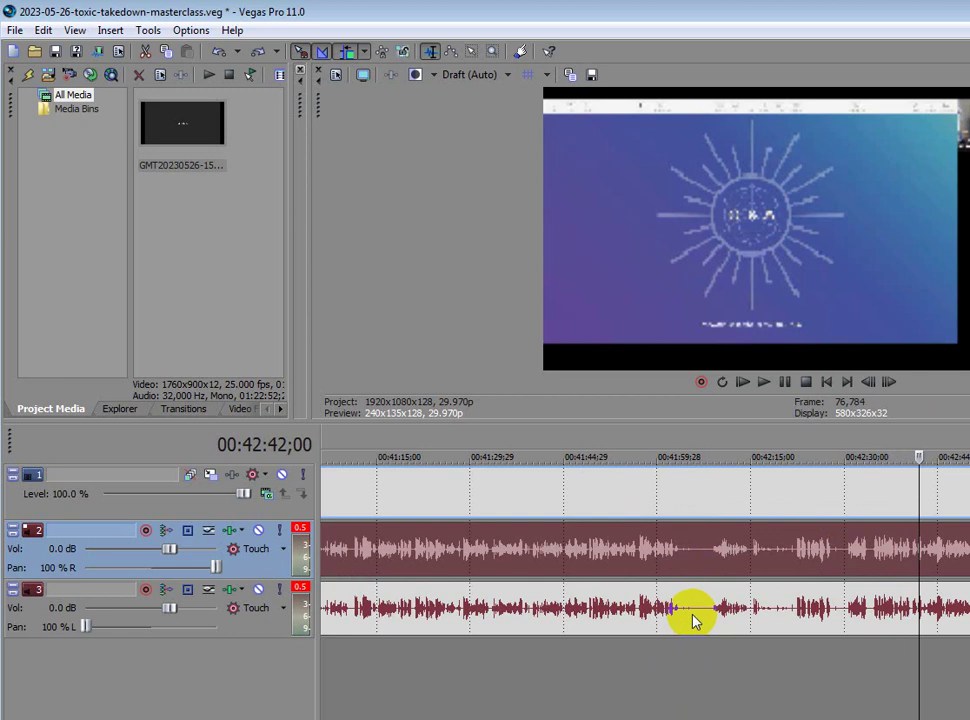
# Create a new group from the video event and the duplicate audio event
pyautogui.click(688, 512)
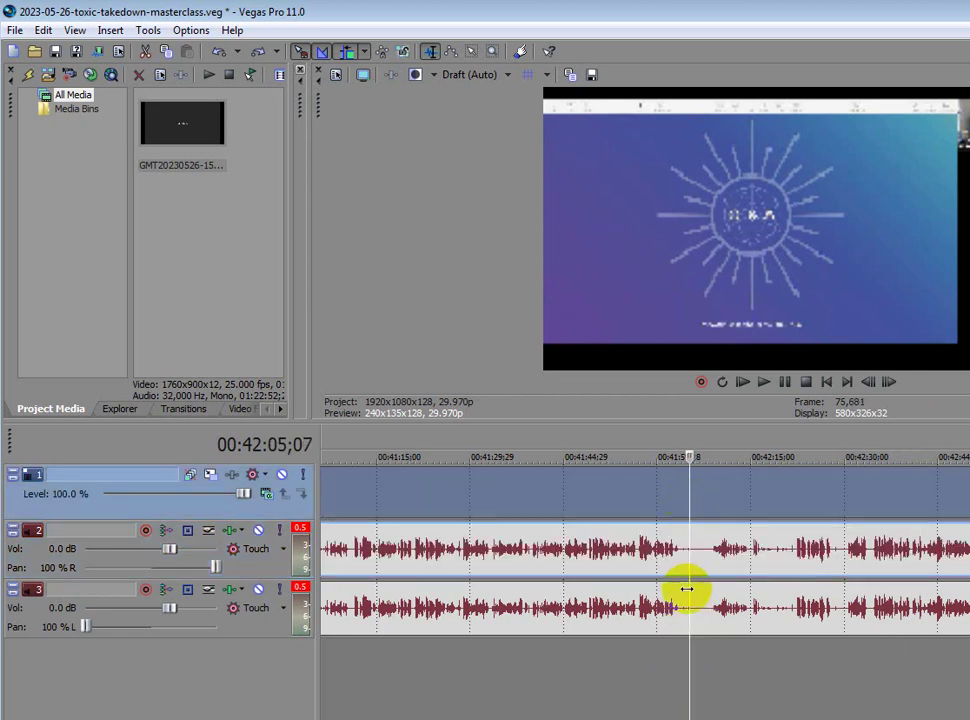
pyautogui.click(685, 610)
pyautogui.rightClick(685, 612)
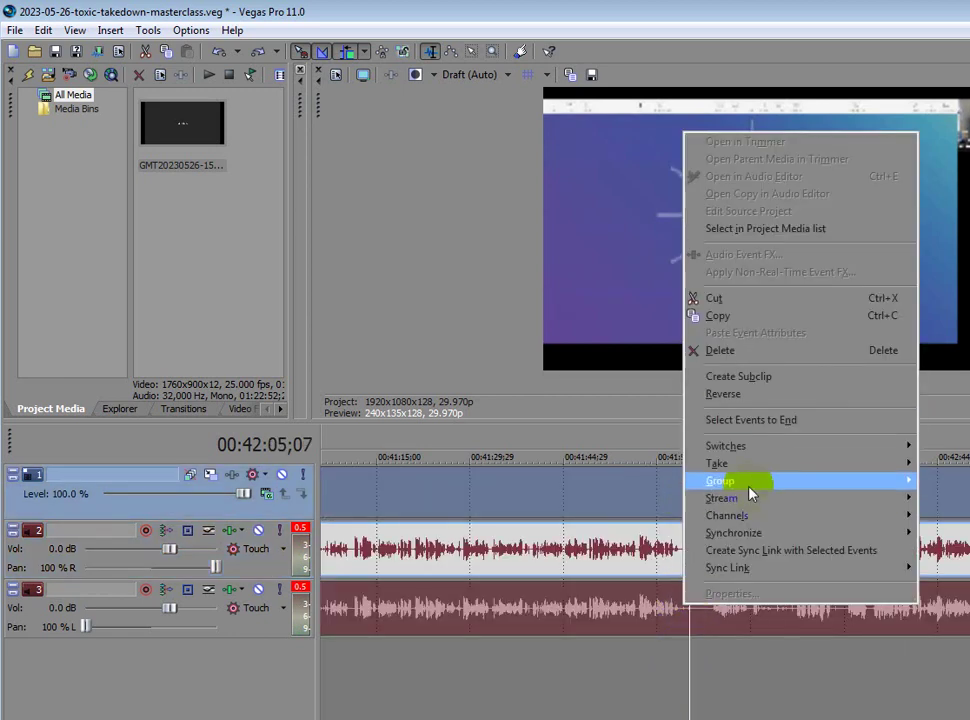
pyautogui.moveTo(743, 484)
pyautogui.click(946, 488)
pyautogui.click(706, 608)
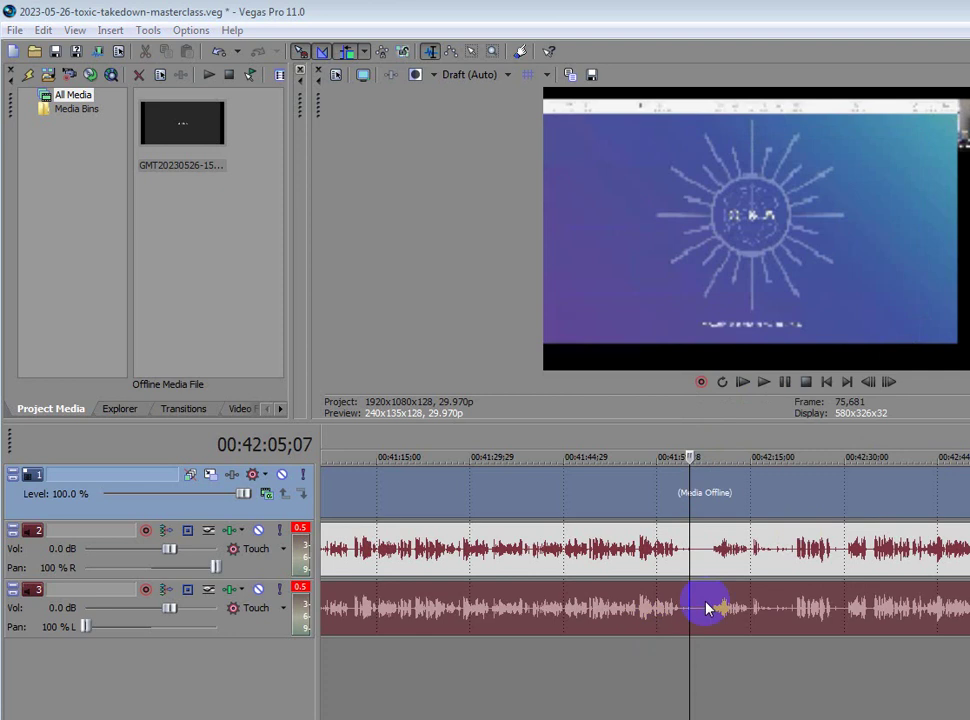
# Listen to the start of the pause at 42:02;18, try splitting only the original audio at 42:02;22, and undo it
pyautogui.moveTo(668, 440); pyautogui.dragTo(674, 441)
pyautogui.click(573, 638)
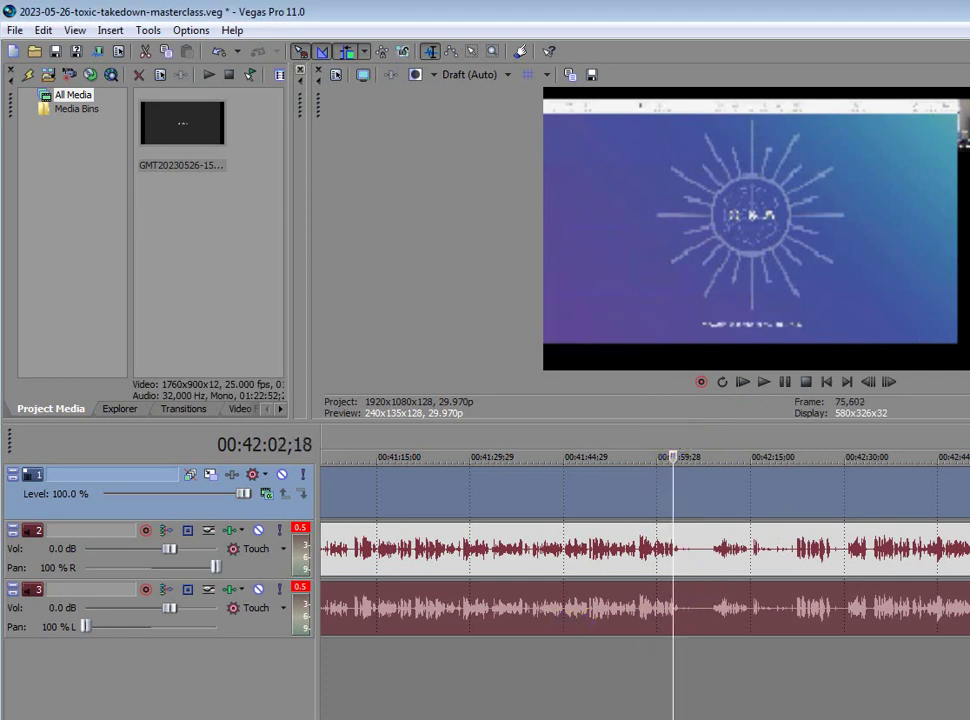
pyautogui.press('space')
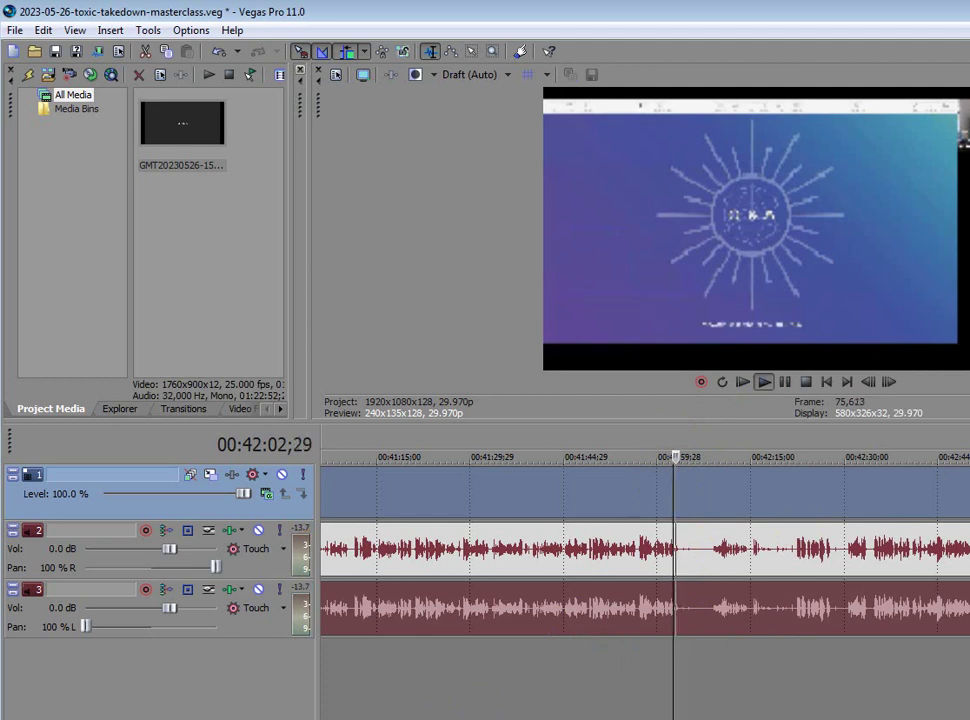
pyautogui.press('Return')
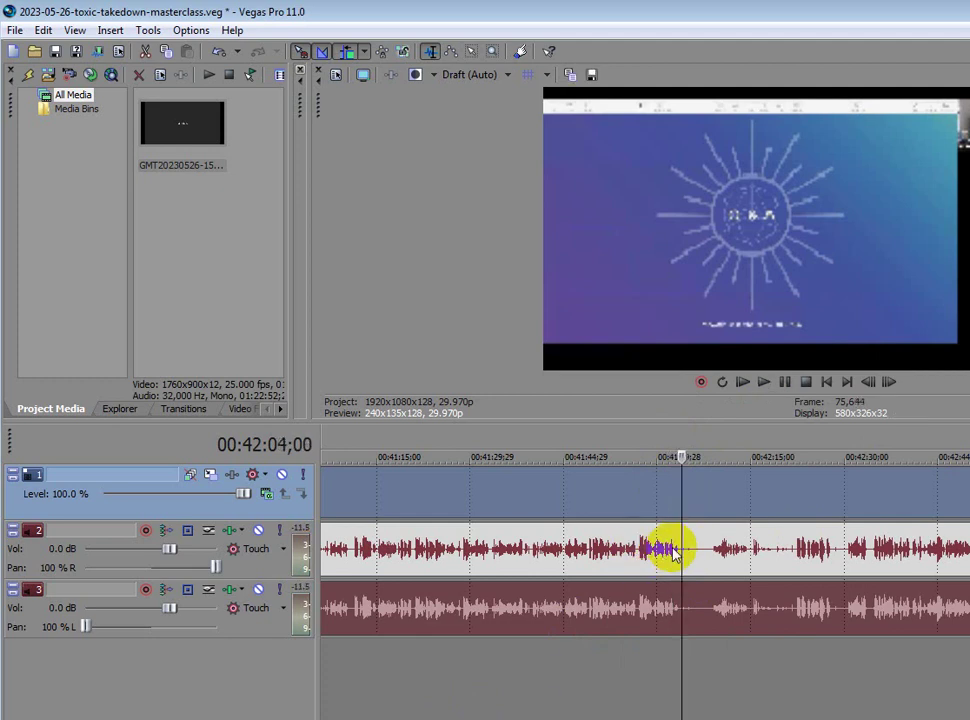
pyautogui.click(674, 554)
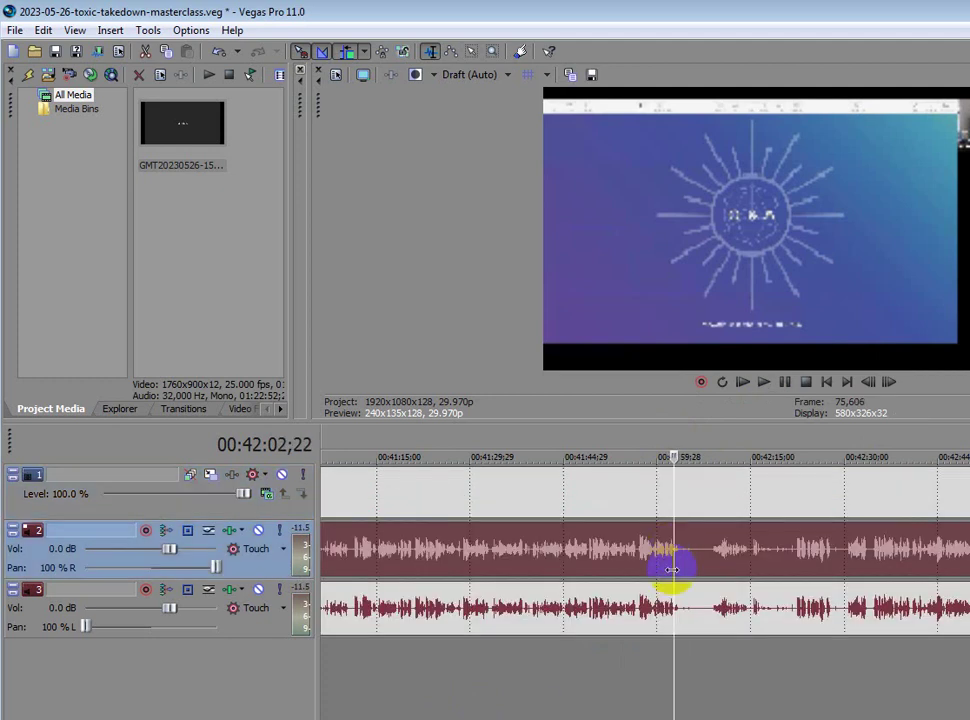
pyautogui.press('s')
pyautogui.click(743, 657)
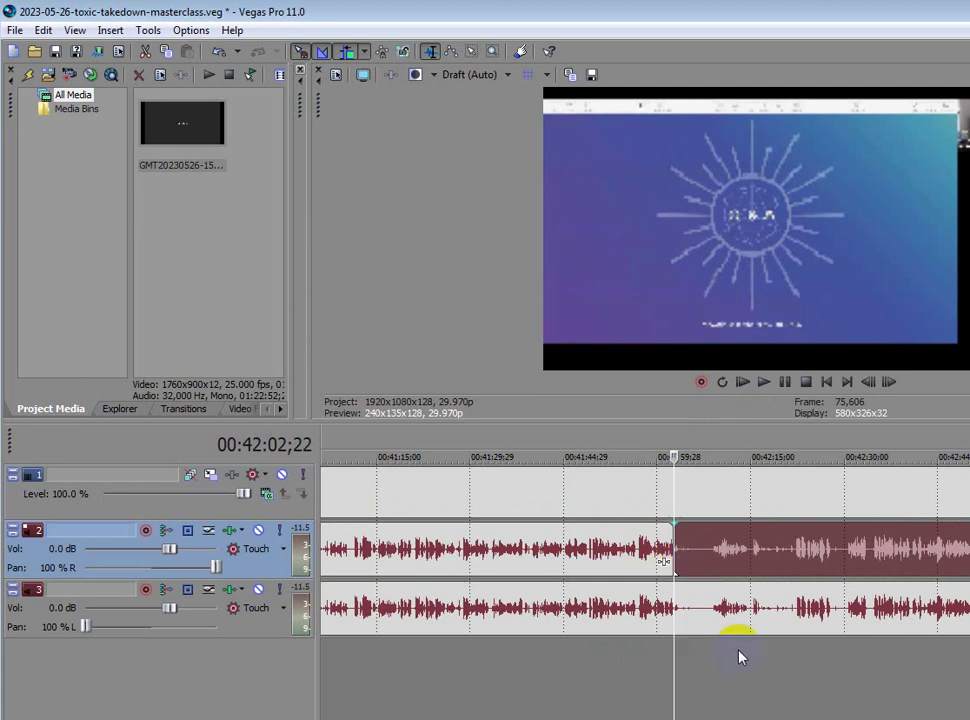
pyautogui.hotkey('ctrl', 'z')
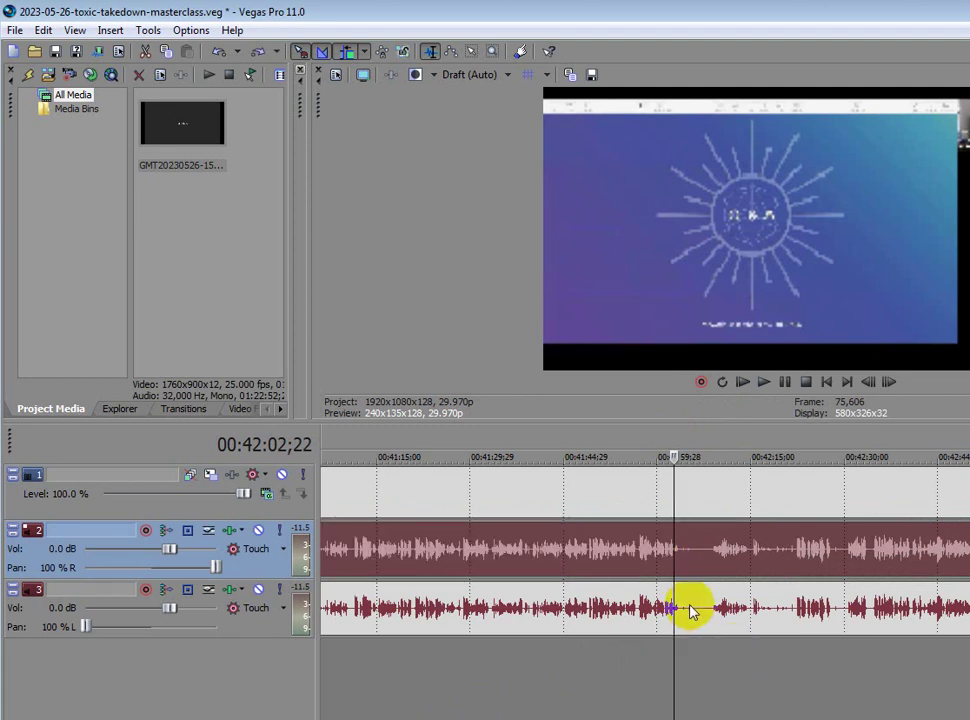
# Split the video and both audio tracks at 42:02;22, where the pause begins
pyautogui.press('s')
pyautogui.click(673, 655)
pyautogui.click(673, 656)
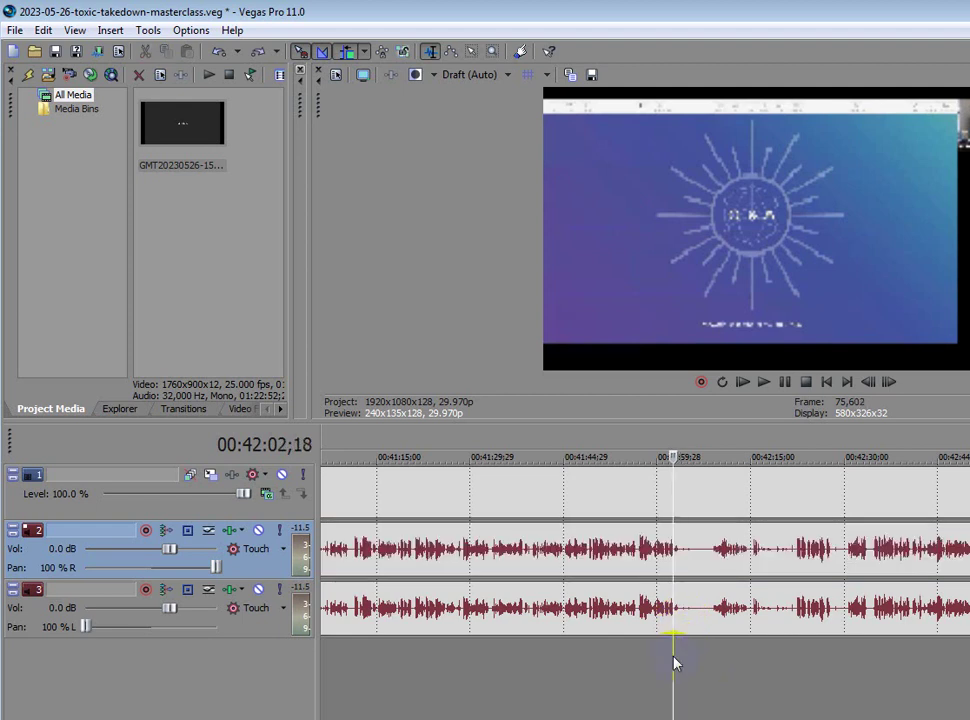
pyautogui.press('Right')
pyautogui.press('s')
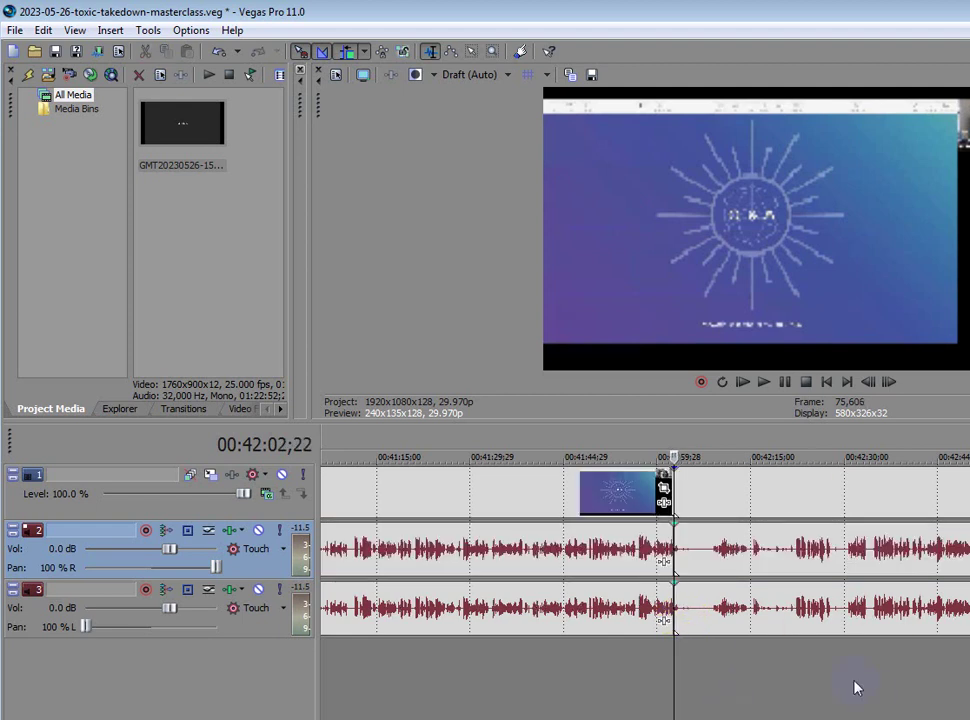
pyautogui.hotkey('ctrl', 'z')
# Split the video, the duplicate audio and the original audio at 42:34;14, where the pause section ends
pyautogui.click(870, 610)
pyautogui.click(873, 620)
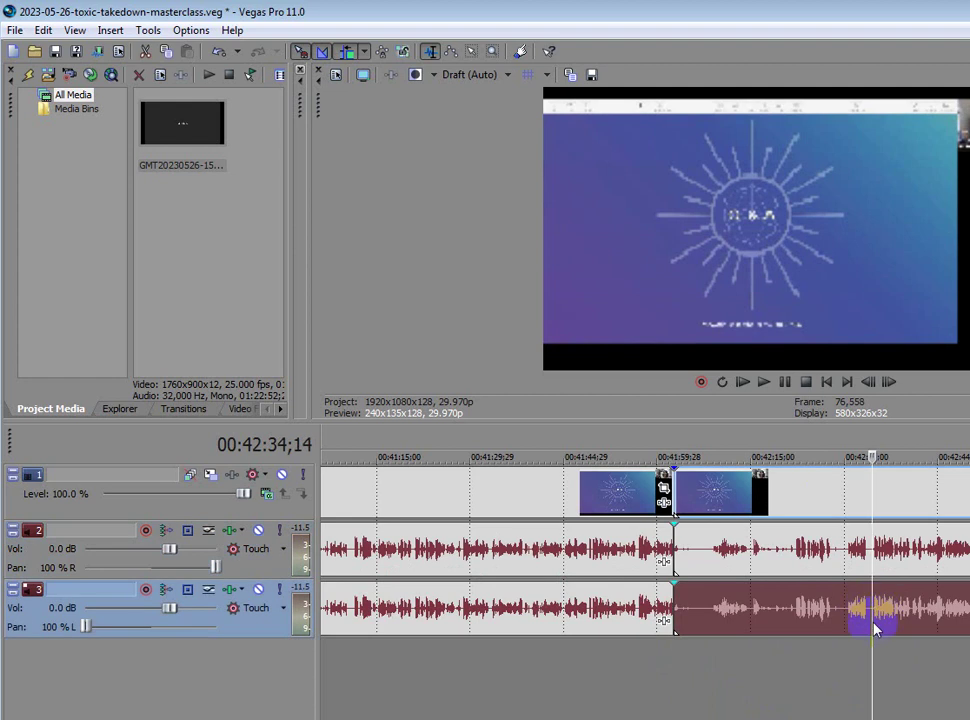
pyautogui.press('s')
pyautogui.click(748, 556)
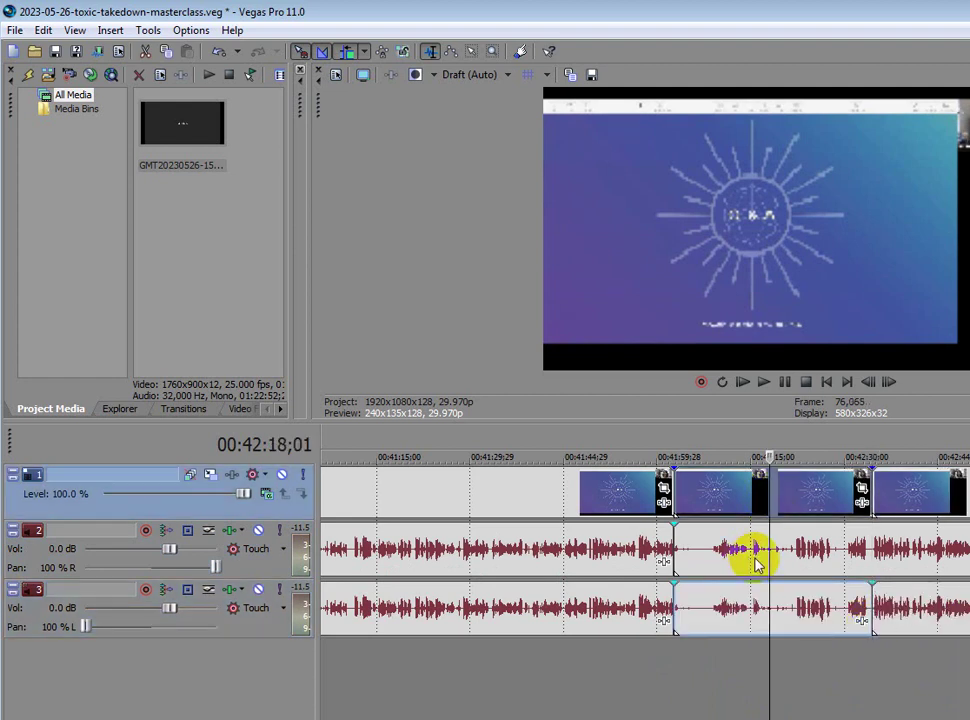
pyautogui.click(756, 562)
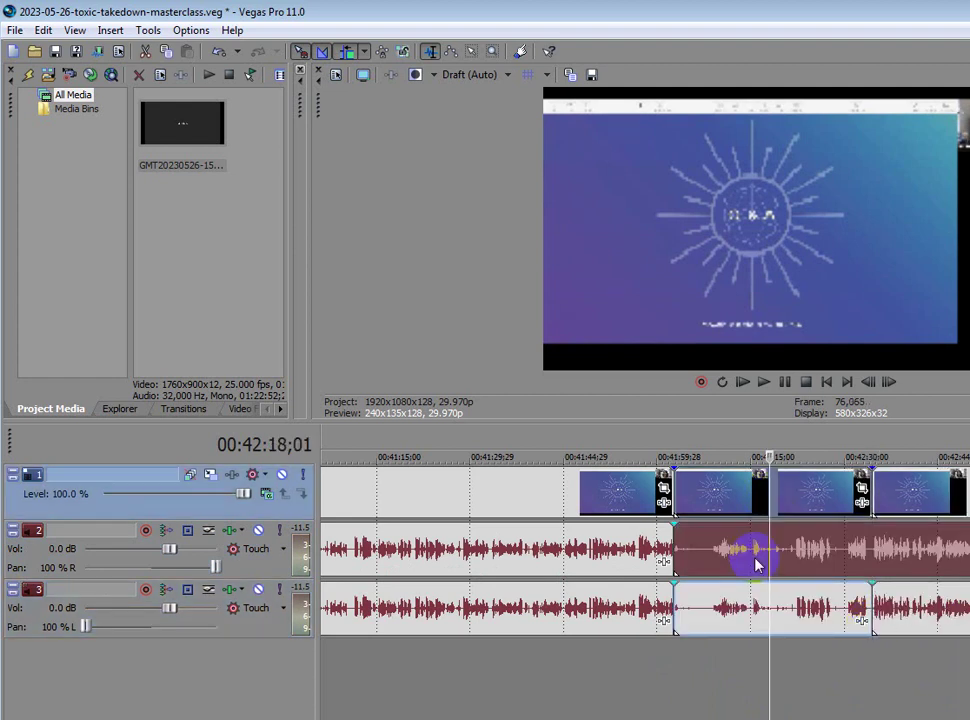
pyautogui.click(868, 546)
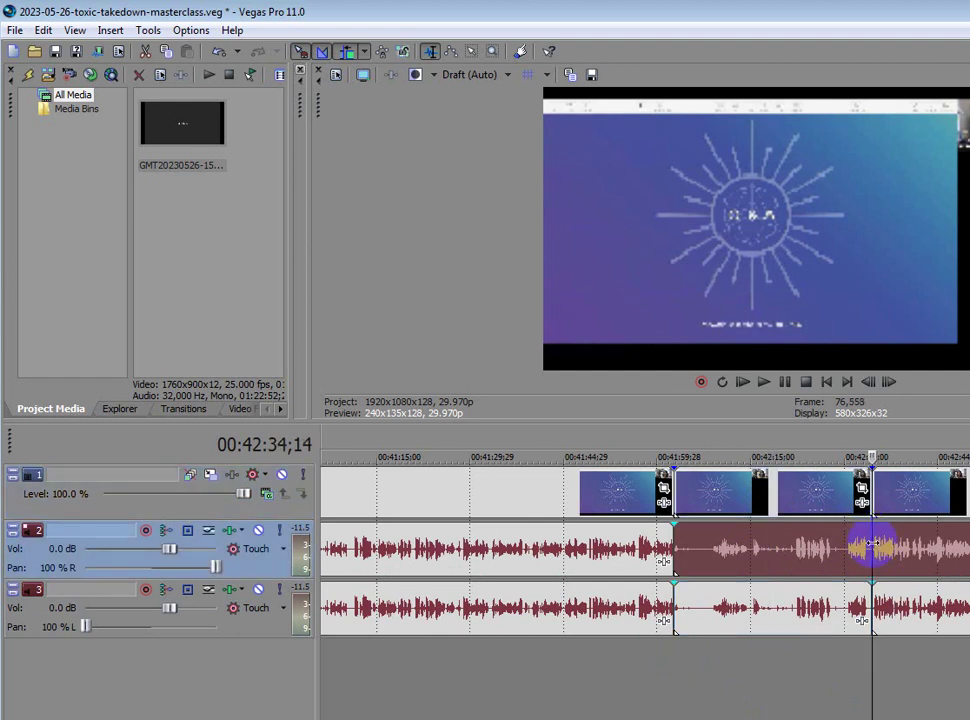
pyautogui.press('s')
# Delete the section between 42:02;22 and 42:34;14 from the video and both audio tracks, closing the gap
pyautogui.click(812, 545)
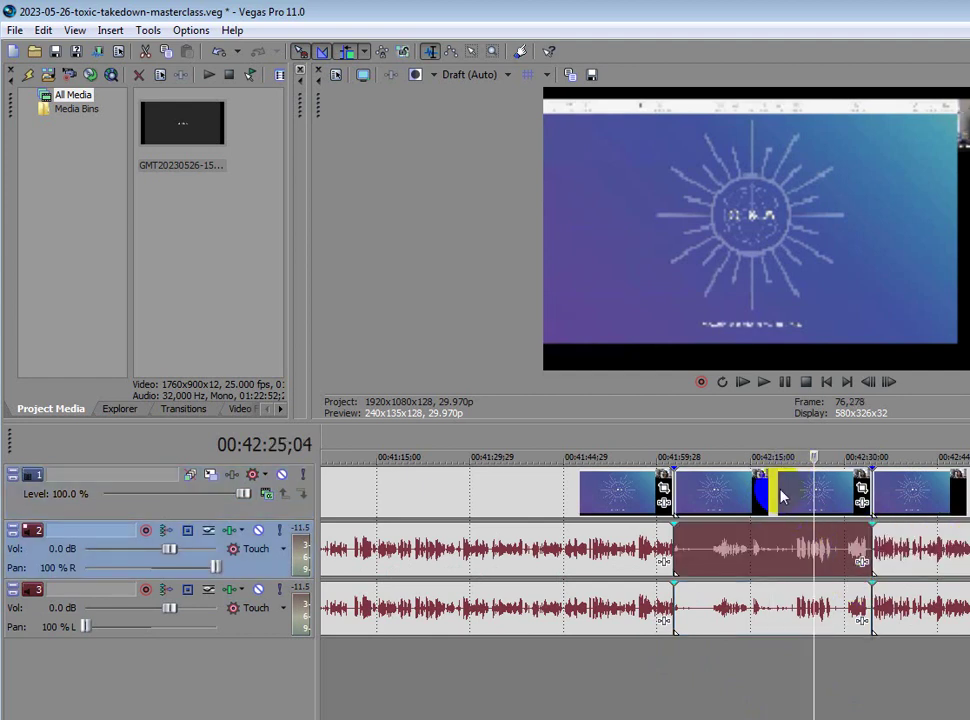
pyautogui.keyDown('ctrl'); pyautogui.click(782, 496); pyautogui.keyUp('ctrl')
pyautogui.keyDown('ctrl'); pyautogui.click(758, 617); pyautogui.keyUp('ctrl')
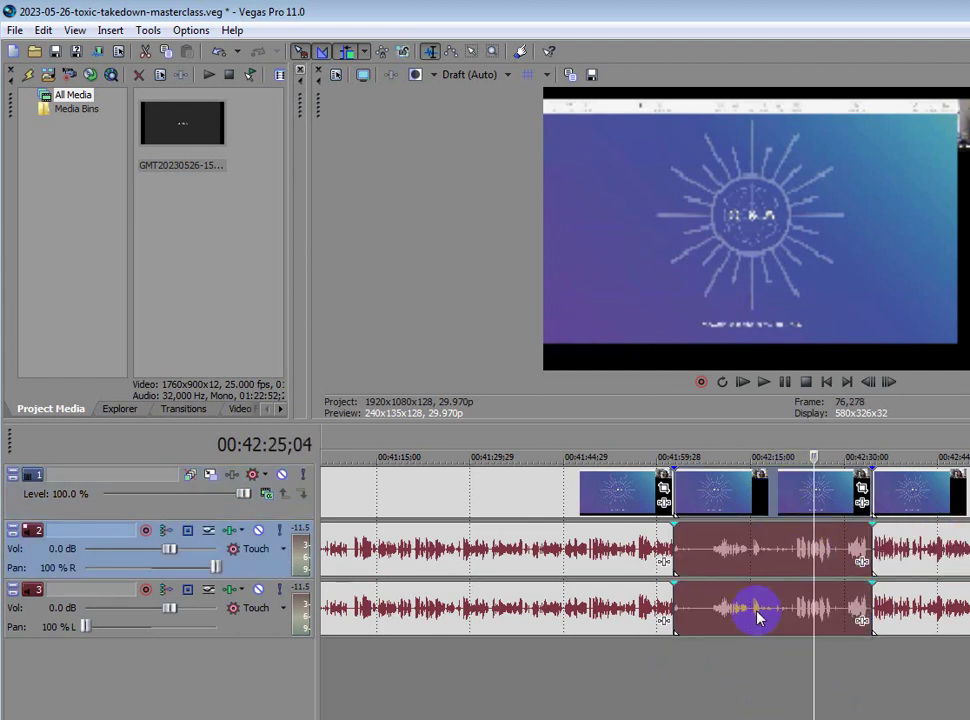
pyautogui.press('Delete')
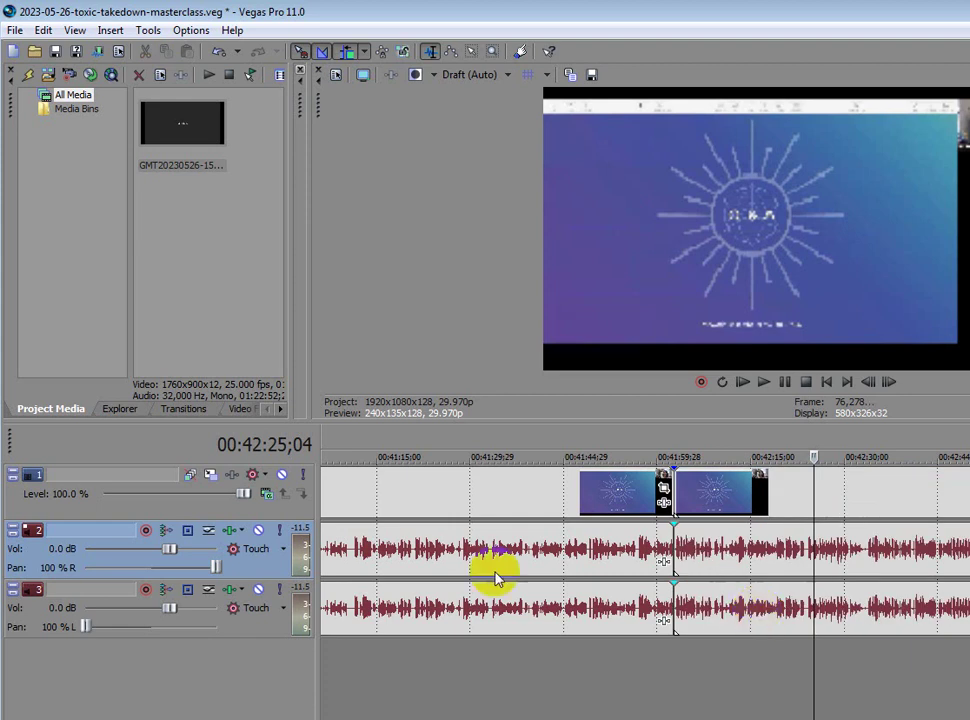
# Play across the new cut from 41:56;04 to check the transition
pyautogui.click(633, 440)
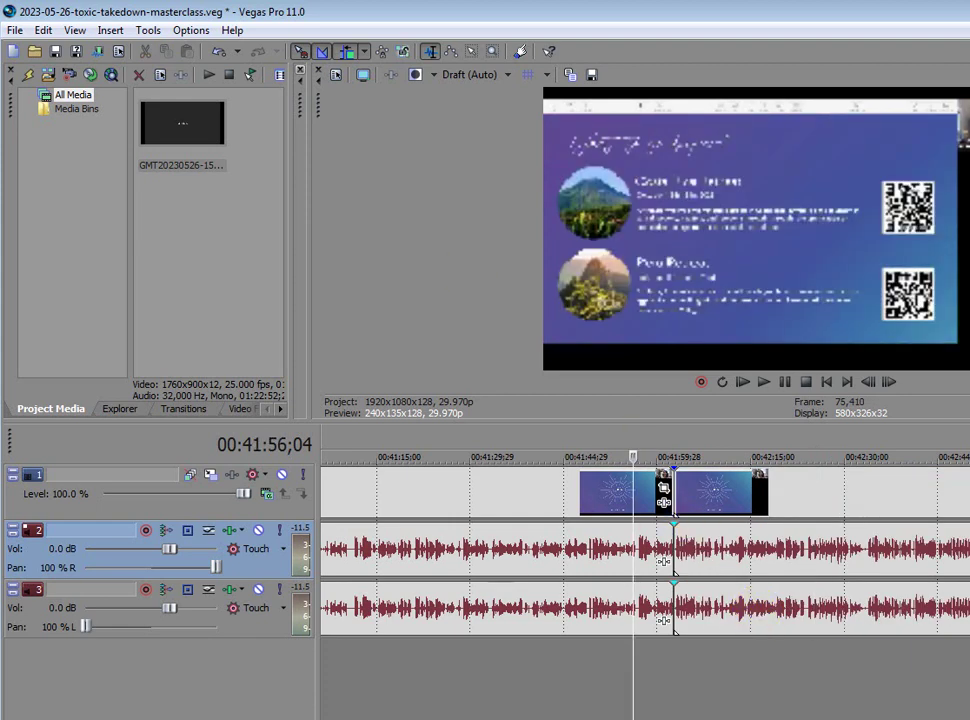
pyautogui.press('space')
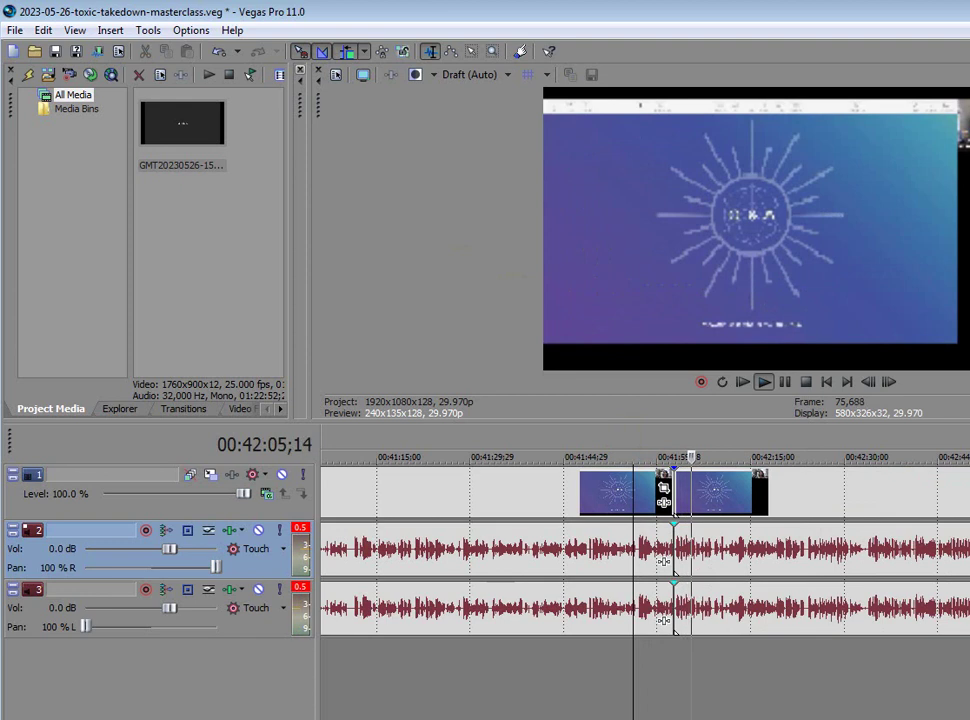
pyautogui.press('Return')
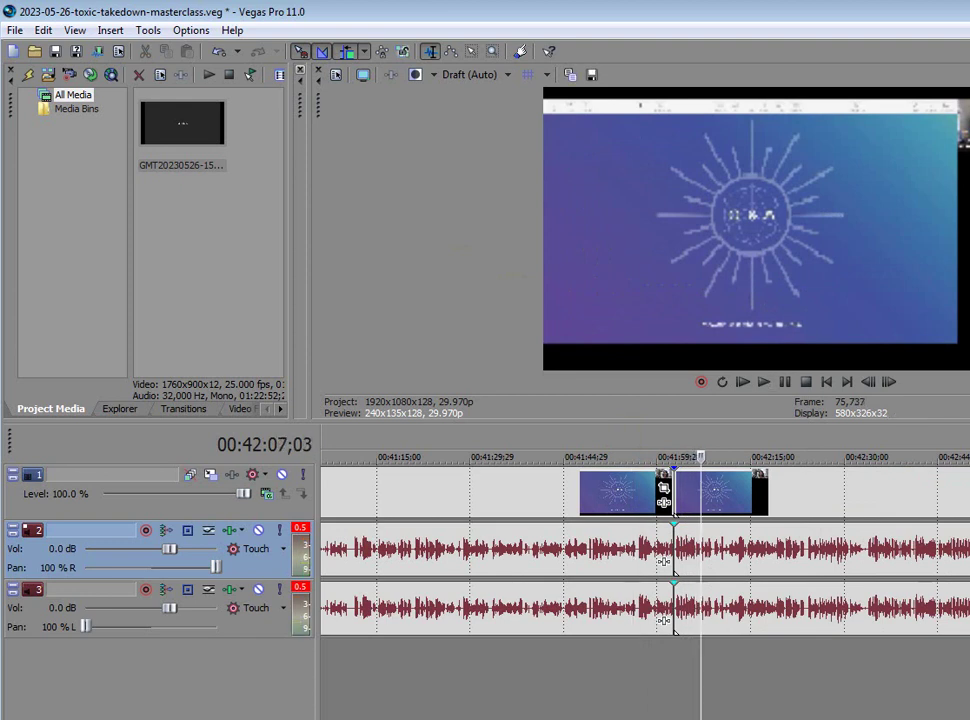
pyautogui.scroll(2, 645, 550)
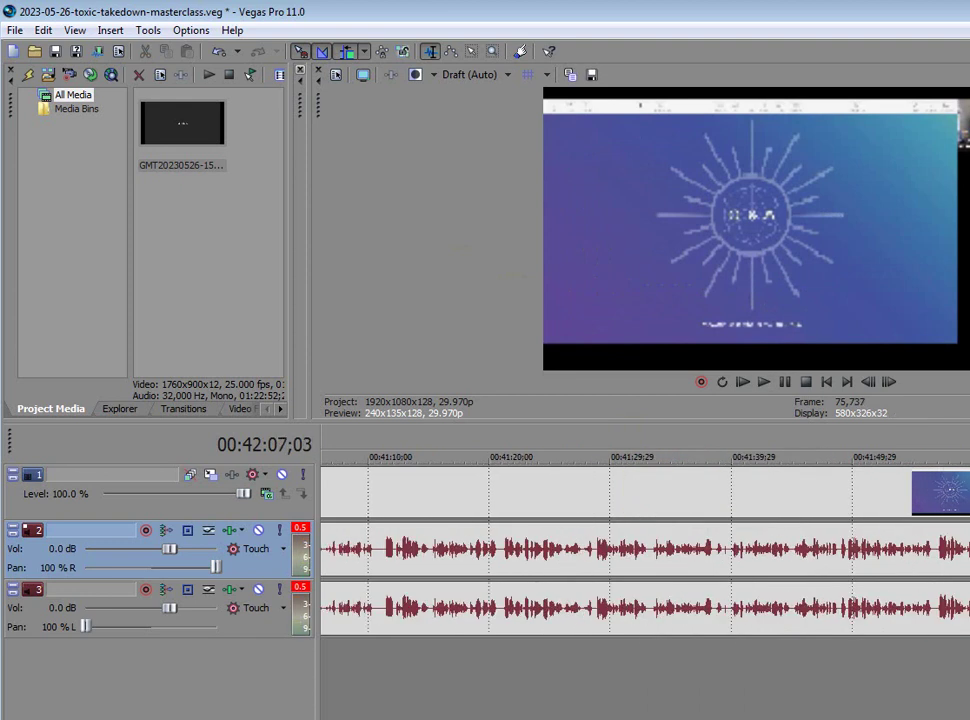
# Try splitting the right-panned audio track at 42:08;24 and undo that split
pyautogui.scroll(2, 645, 550)
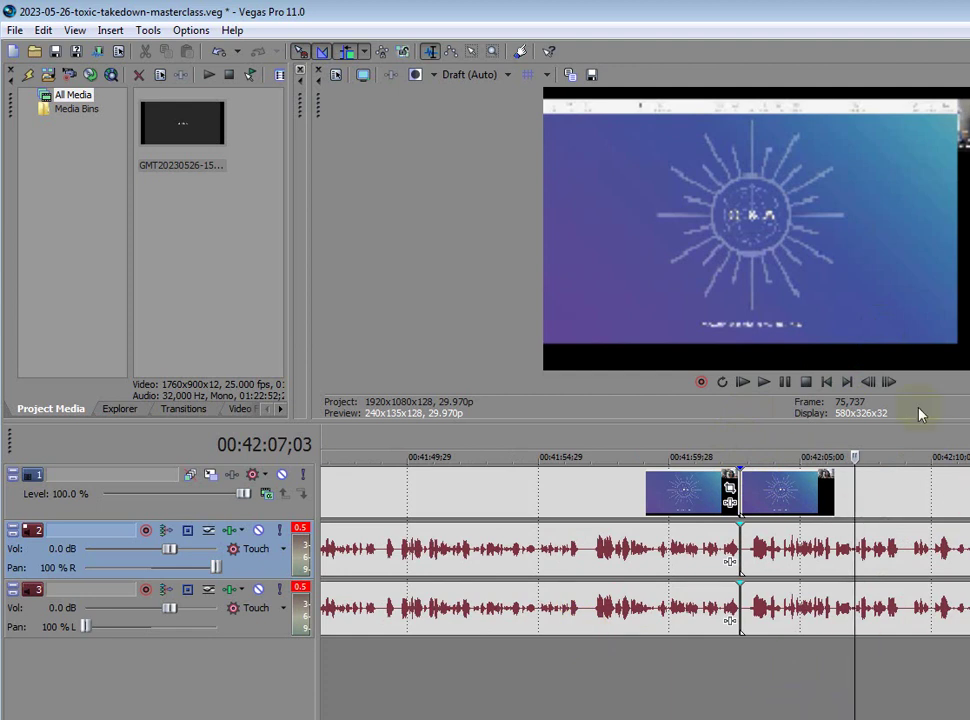
pyautogui.click(898, 447)
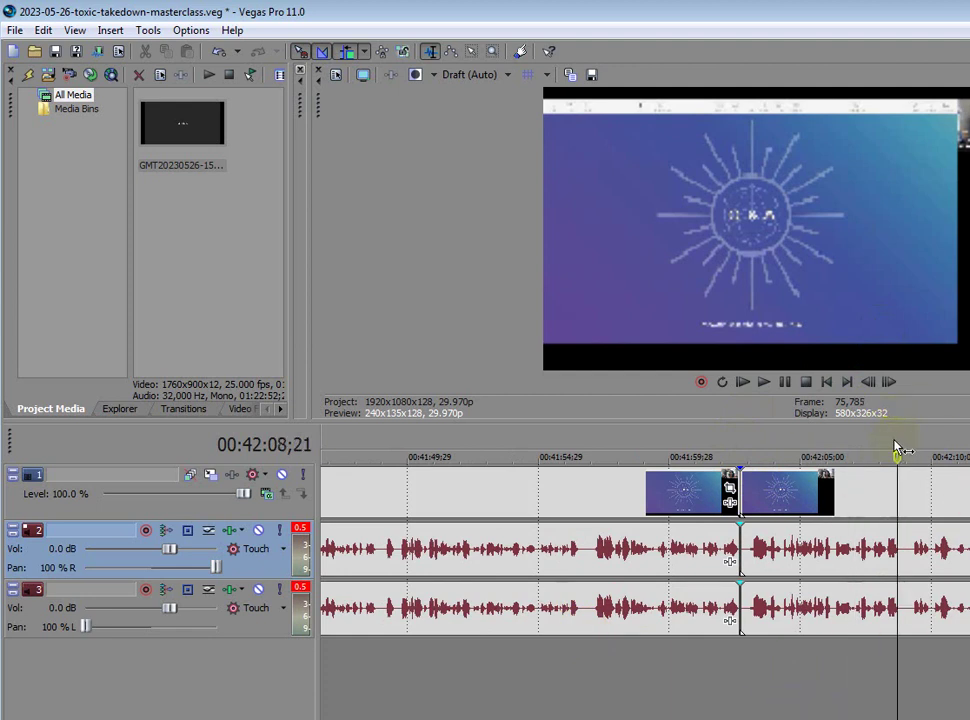
pyautogui.click(901, 566)
pyautogui.press('s')
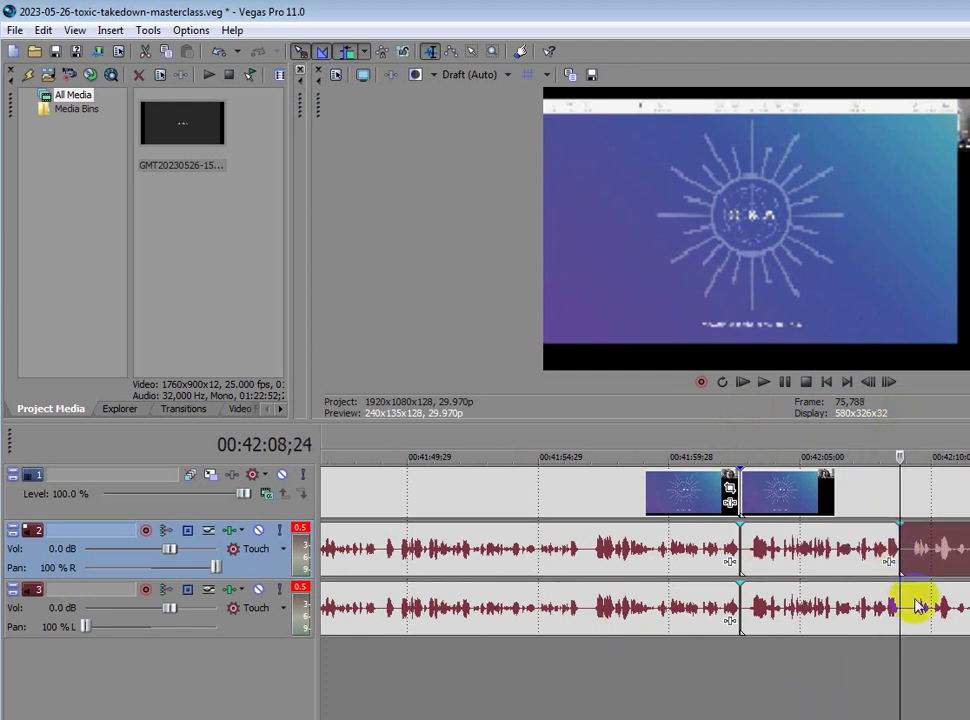
pyautogui.hotkey('ctrl', 'z')
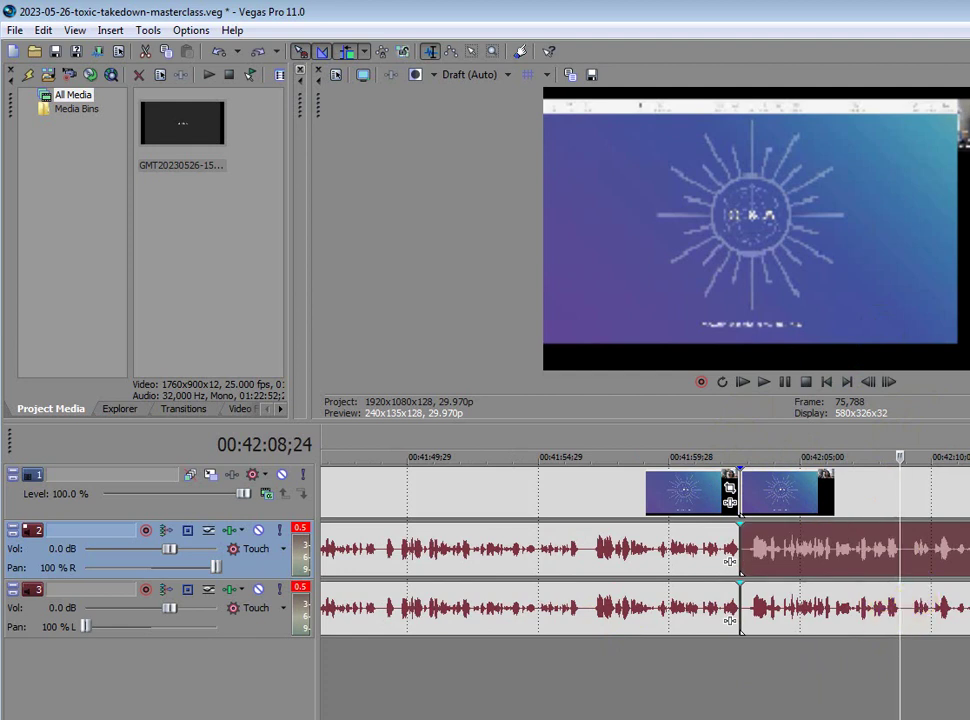
# Examine the audio waveforms in the first two minutes of the timeline for pauses between phrases
pyautogui.scroll(-10, 645, 548)
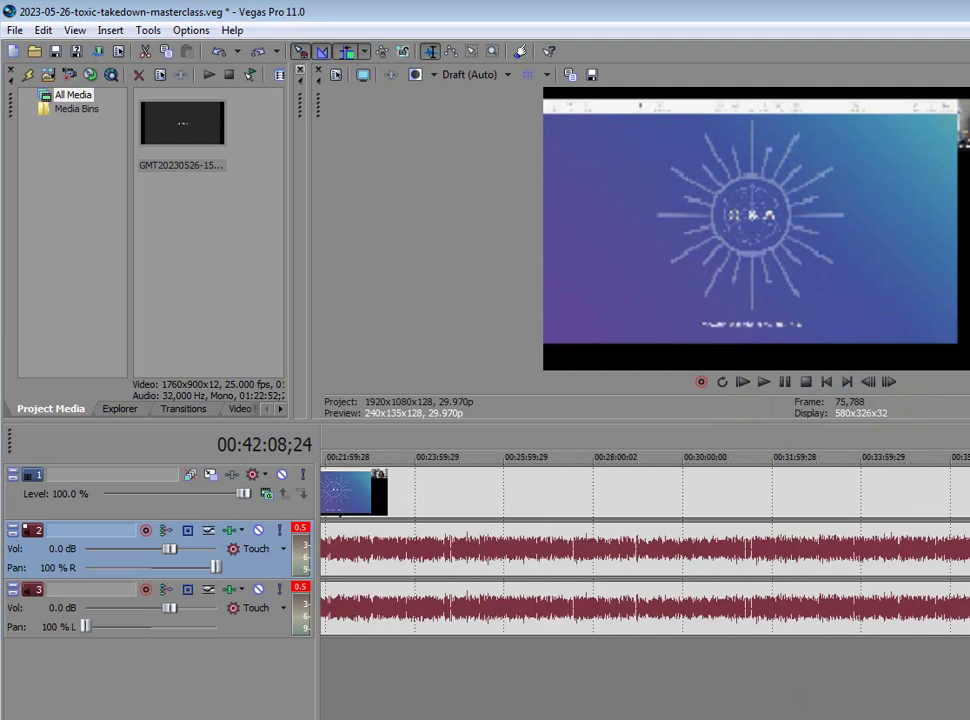
pyautogui.scroll(-2, 645, 550)
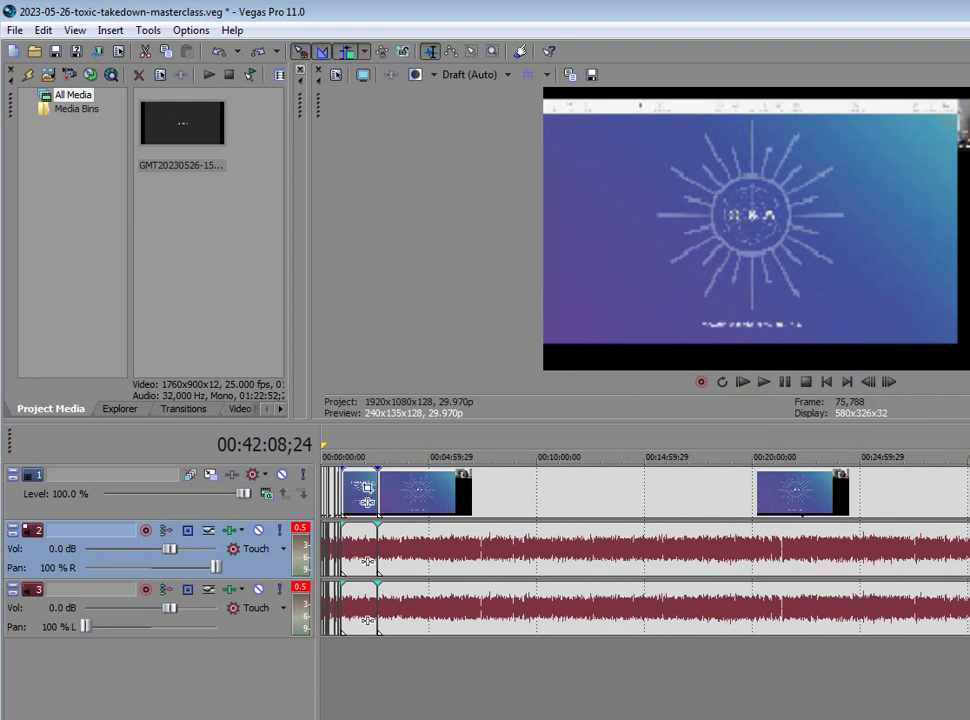
pyautogui.scroll(8, 645, 550)
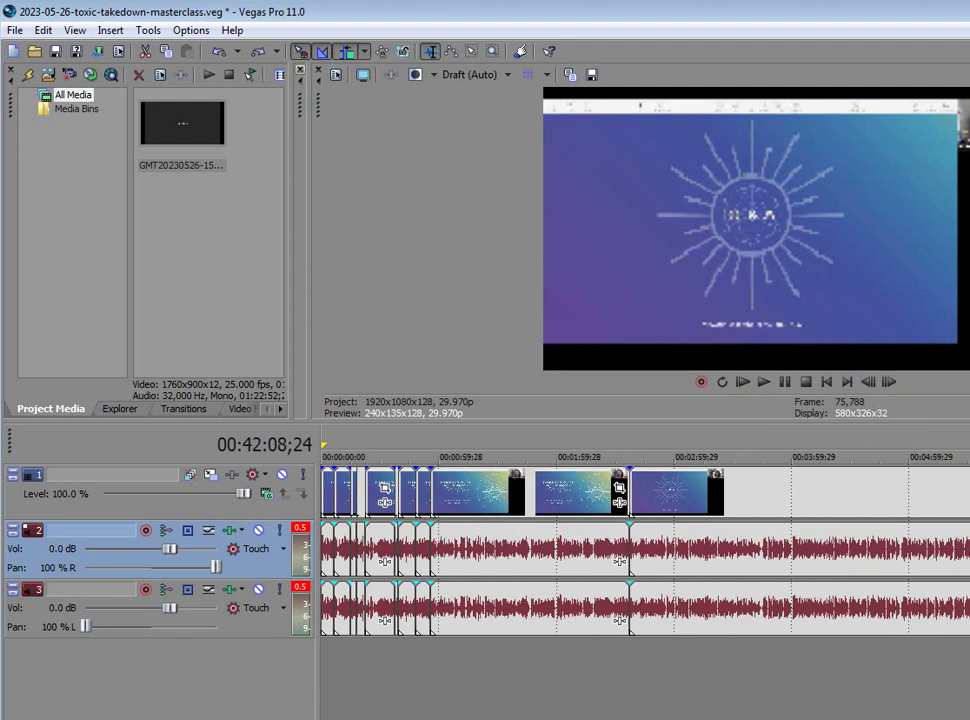
pyautogui.scroll(4, 645, 550)
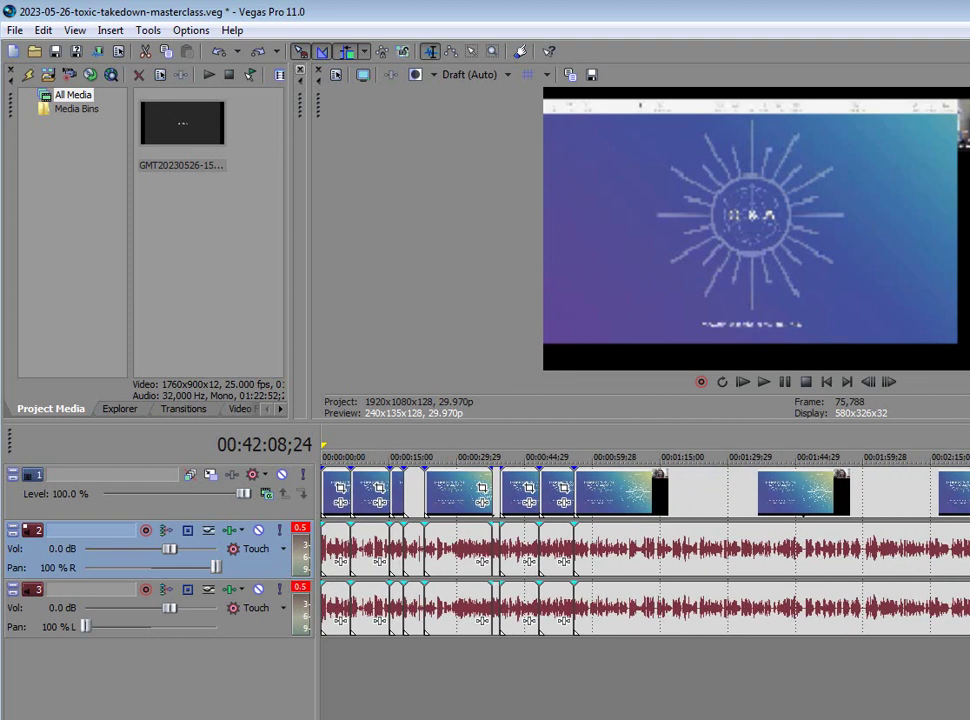
pyautogui.scroll(-1, 645, 550)
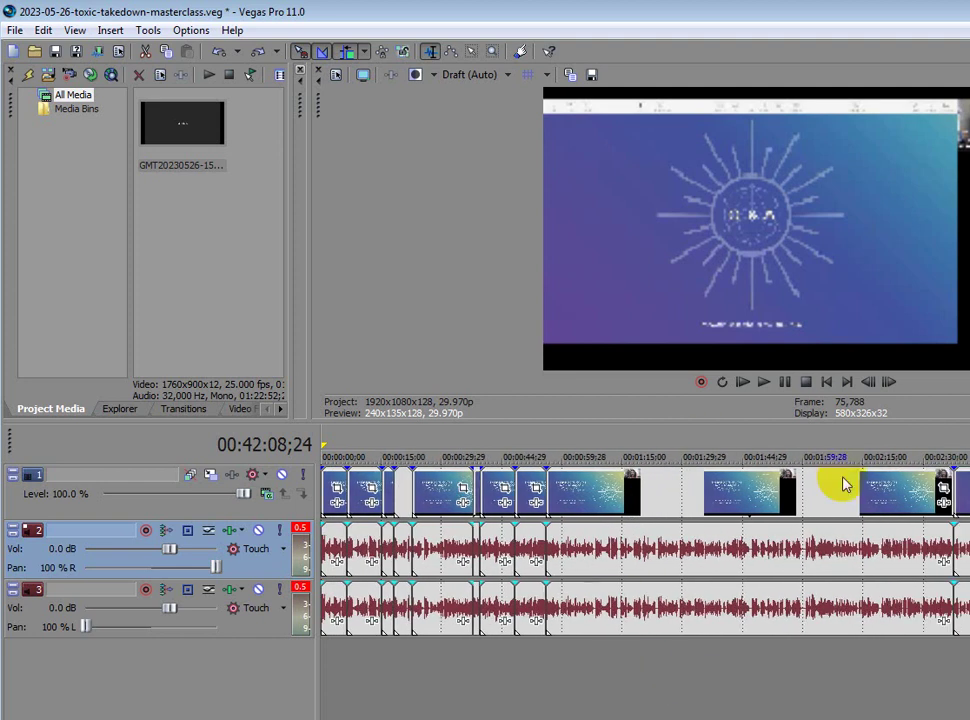
pyautogui.click(620, 550)
pyautogui.click(801, 548)
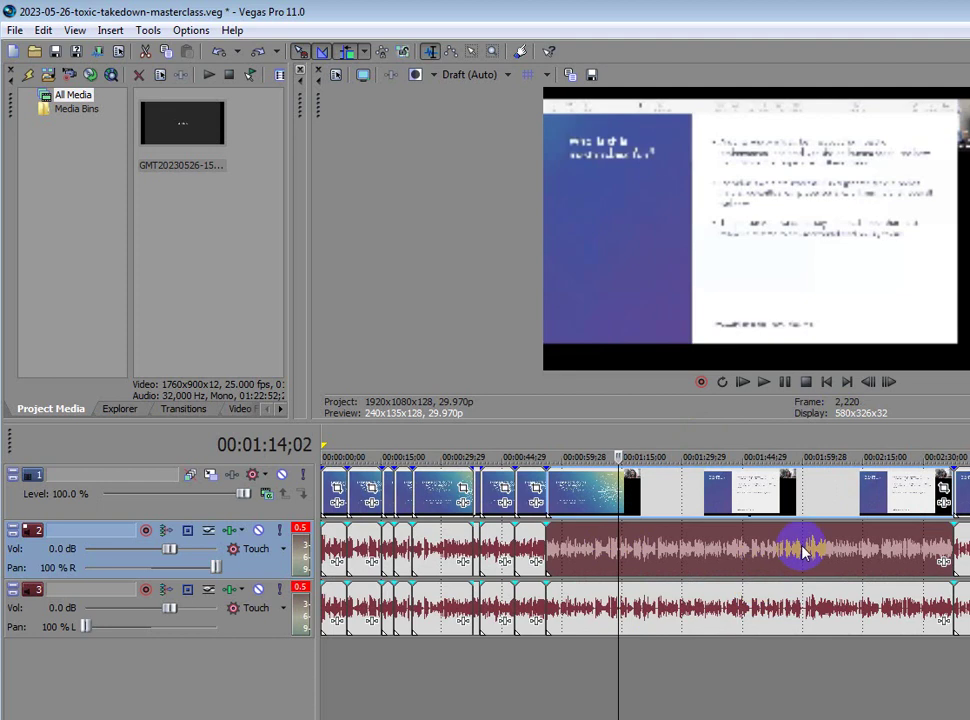
pyautogui.click(752, 556)
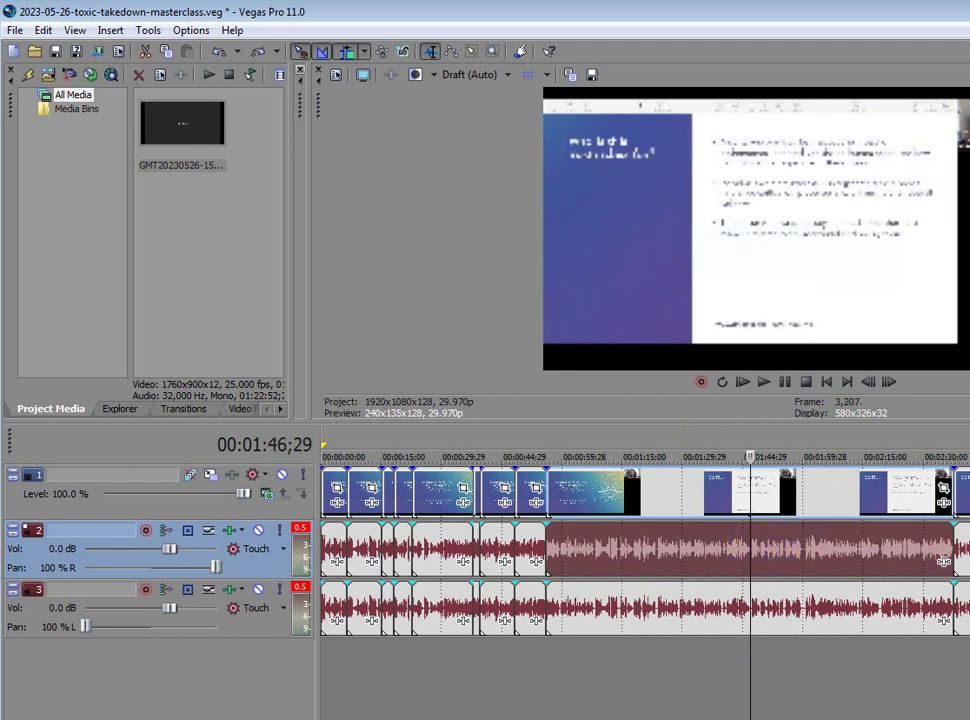
pyautogui.scroll(8, 645, 550)
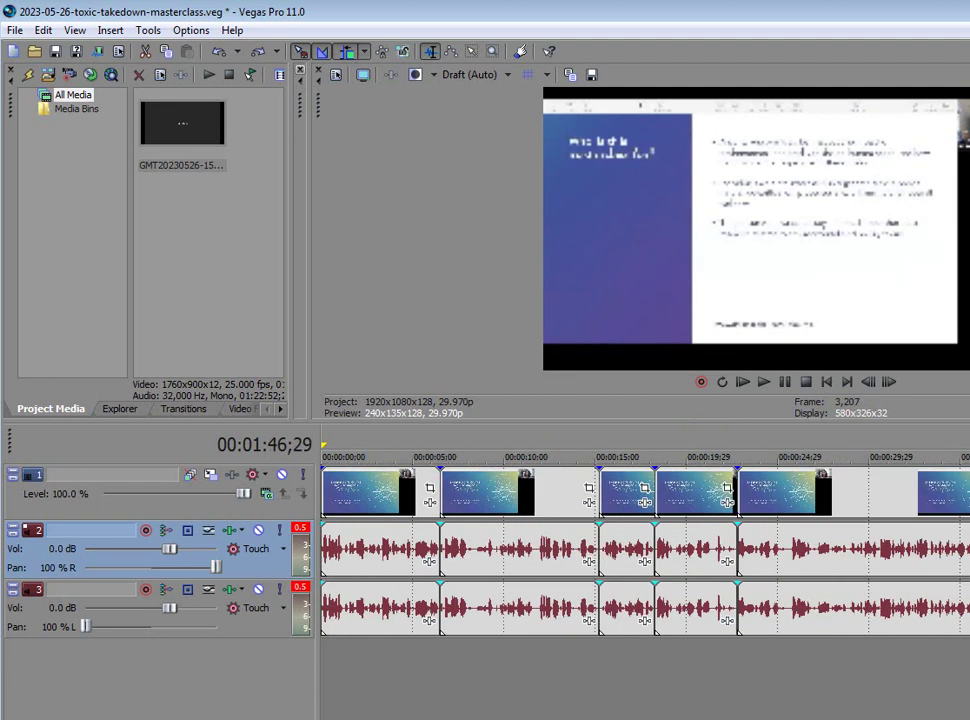
pyautogui.scroll(-1, 645, 550)
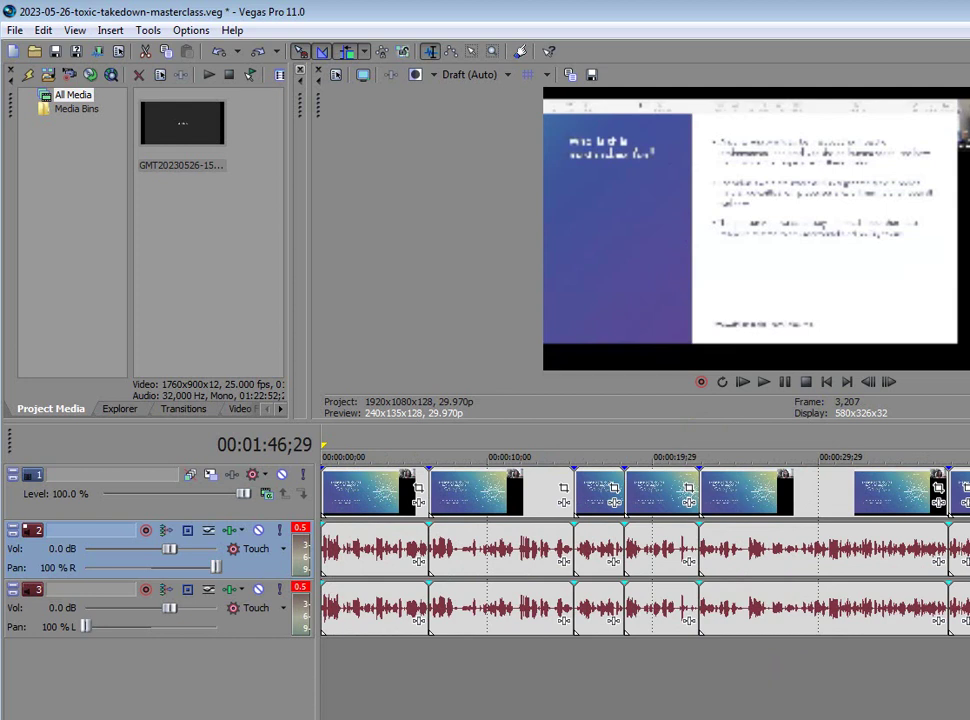
pyautogui.hscroll(6, 645, 550)
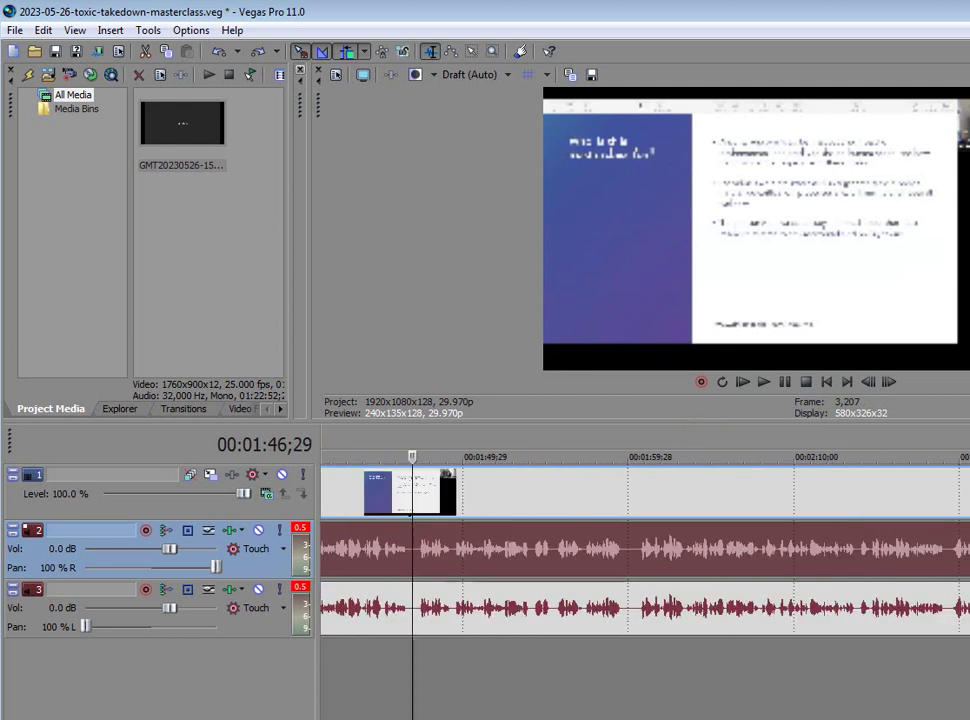
pyautogui.click(410, 551)
pyautogui.click(407, 575)
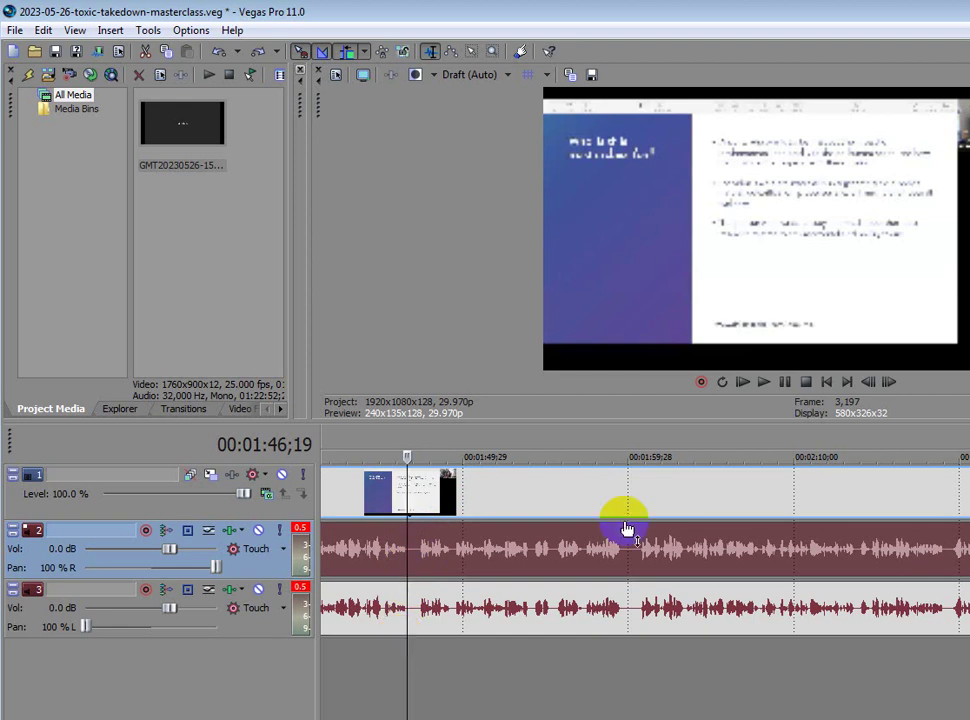
# Delete the pause from 1:59;16 to 2:00;21 across the video and both audio tracks, closing the gap
pyautogui.click(632, 442)
pyautogui.click(623, 642)
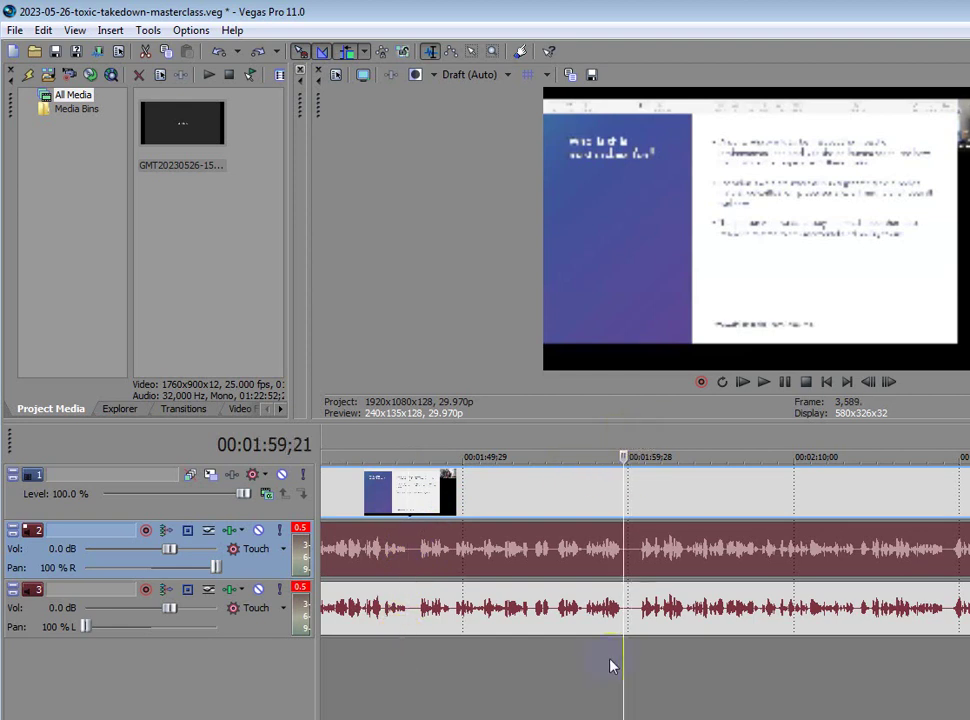
pyautogui.click(623, 657)
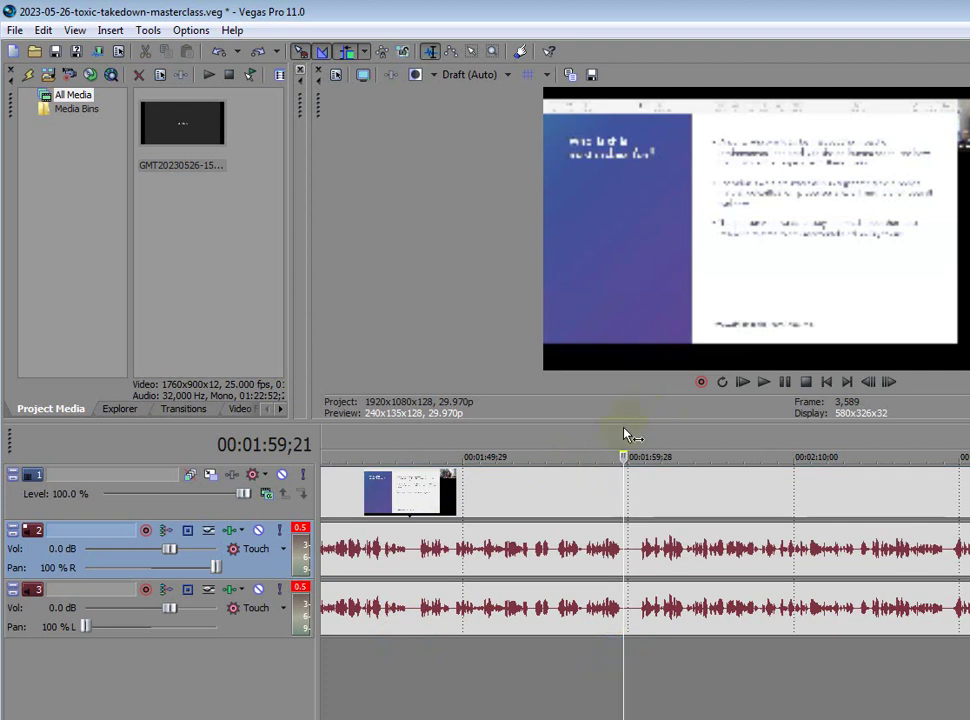
pyautogui.click(619, 436)
pyautogui.click(622, 442)
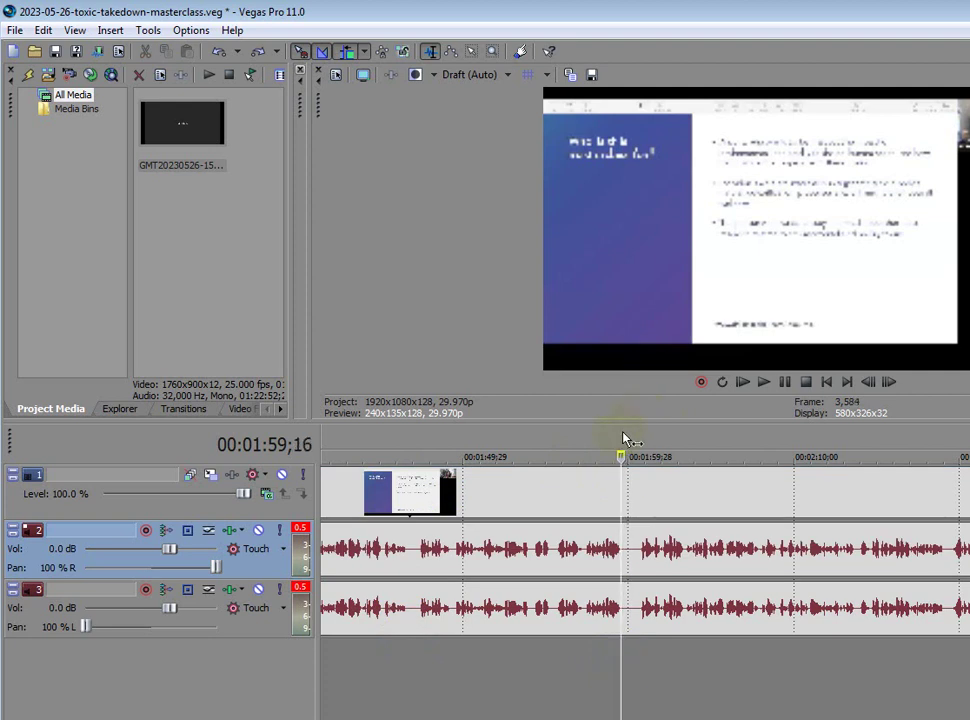
pyautogui.moveTo(626, 442)
pyautogui.mouseDown()
pyautogui.moveTo(637, 429)
pyautogui.moveTo(643, 437)
pyautogui.mouseUp()
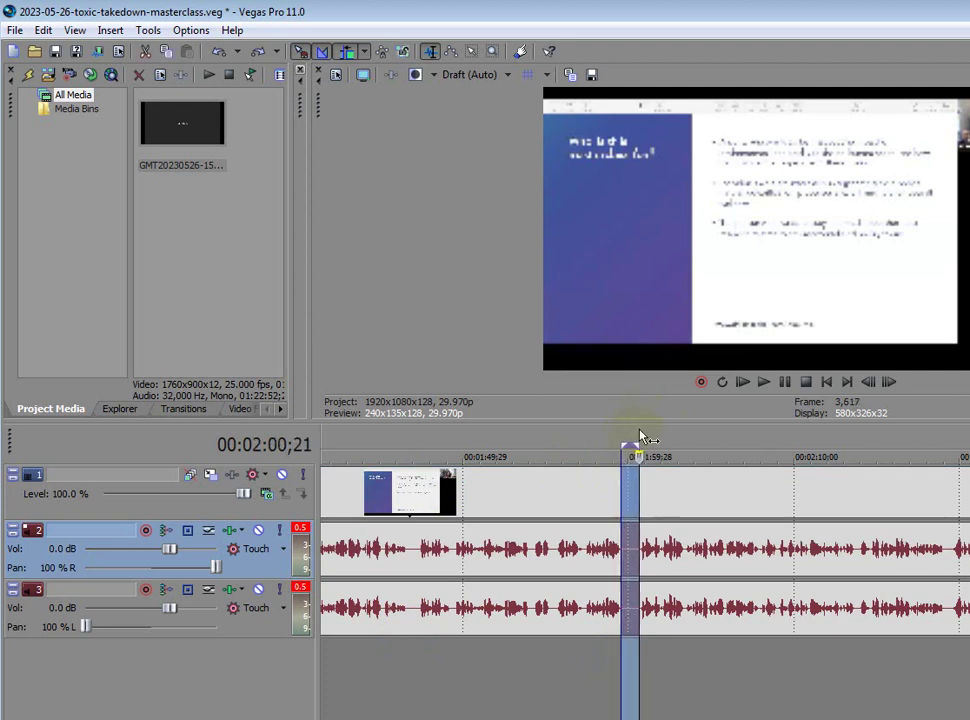
pyautogui.press('Delete')
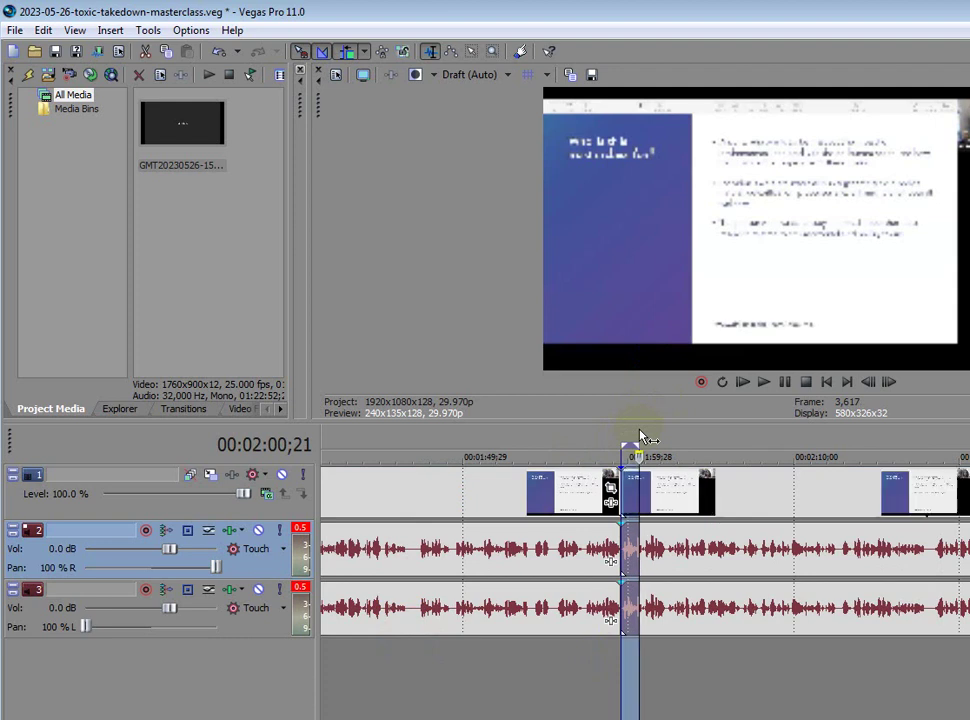
# Play from 1:54;10 to listen to the speech leading up to the new cut
pyautogui.click(582, 450)
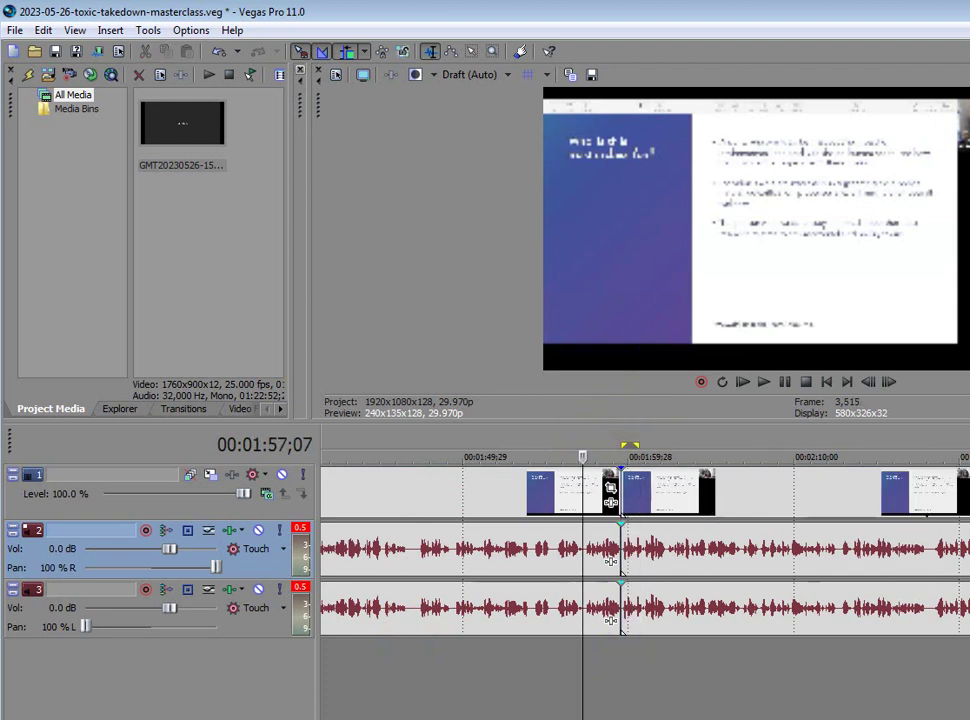
pyautogui.click(535, 450)
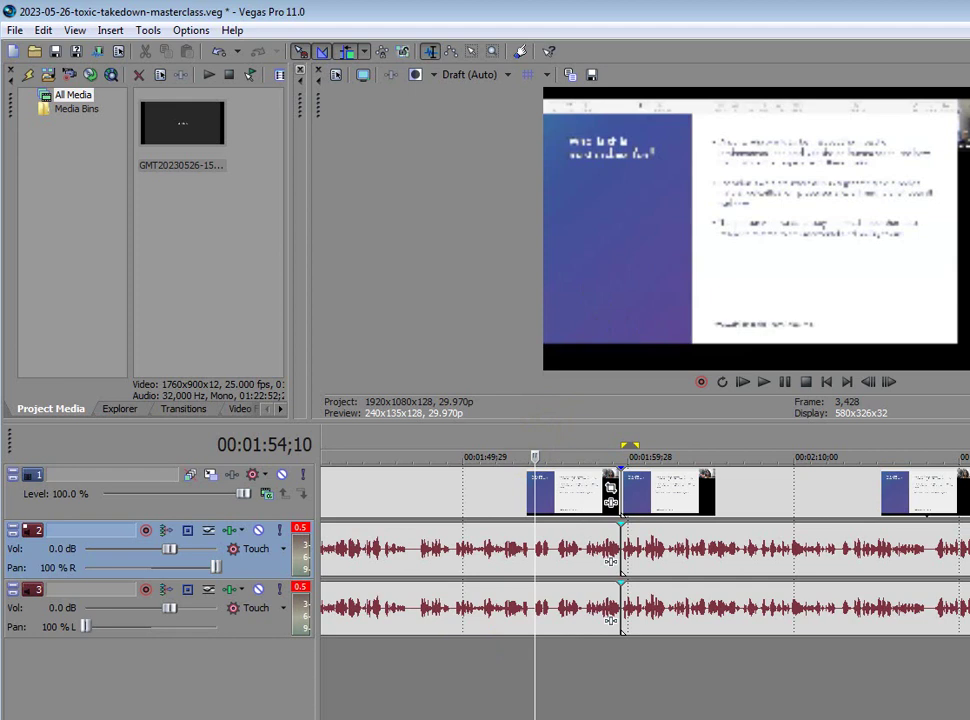
pyautogui.press('space')
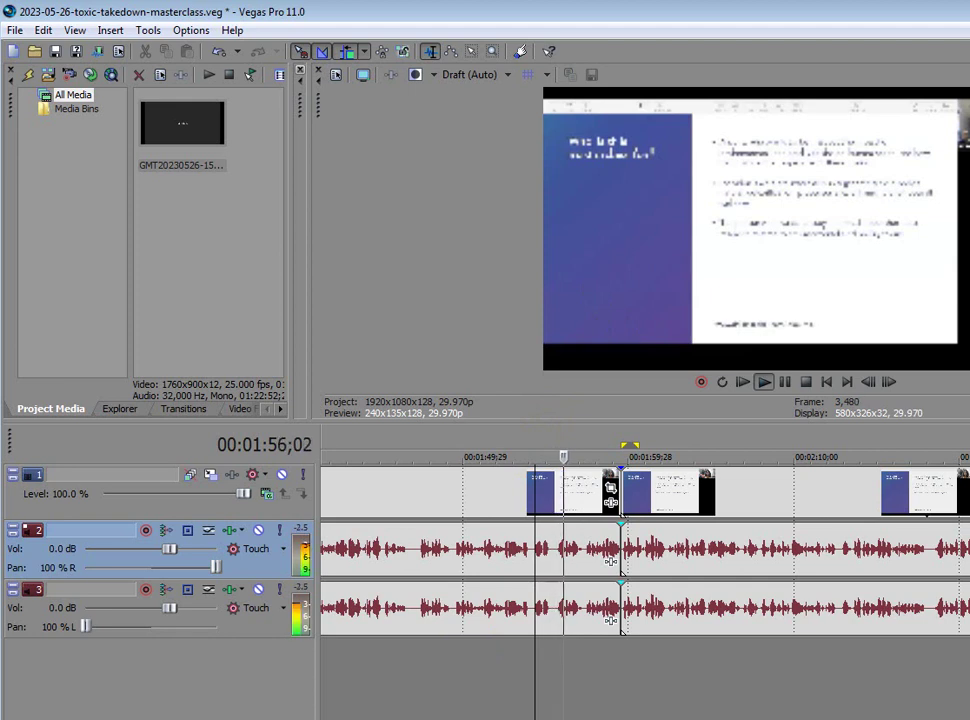
pyautogui.press('space')
# Delete the short stretch from about 1:54;04 to 1:55;16 across the video and both audio tracks, closing the gap
pyautogui.click(530, 547)
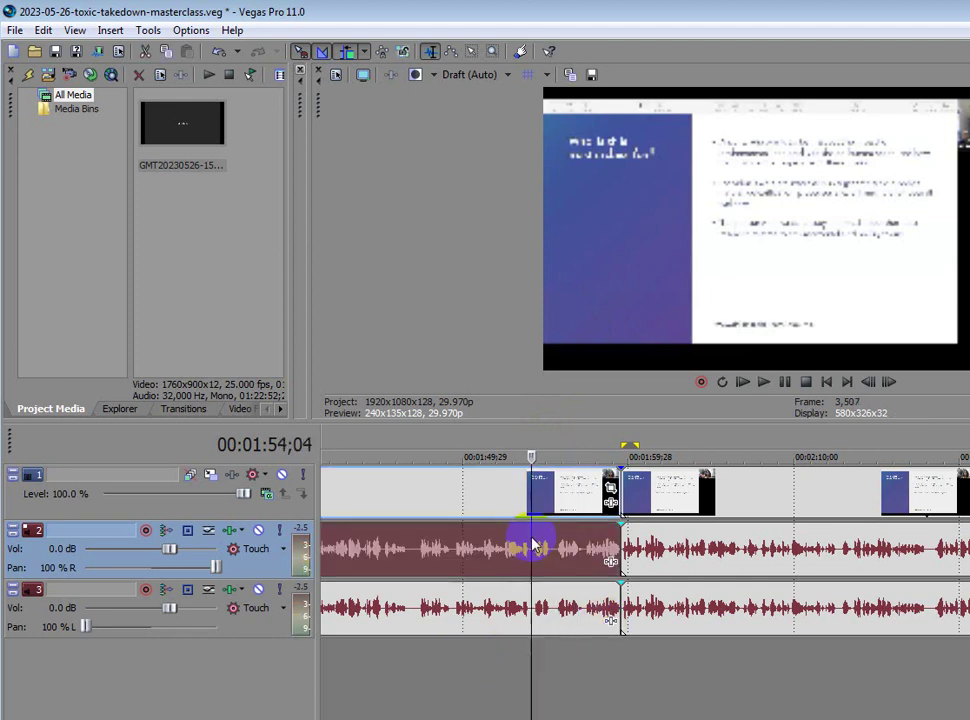
pyautogui.moveTo(535, 449); pyautogui.dragTo(552, 446)
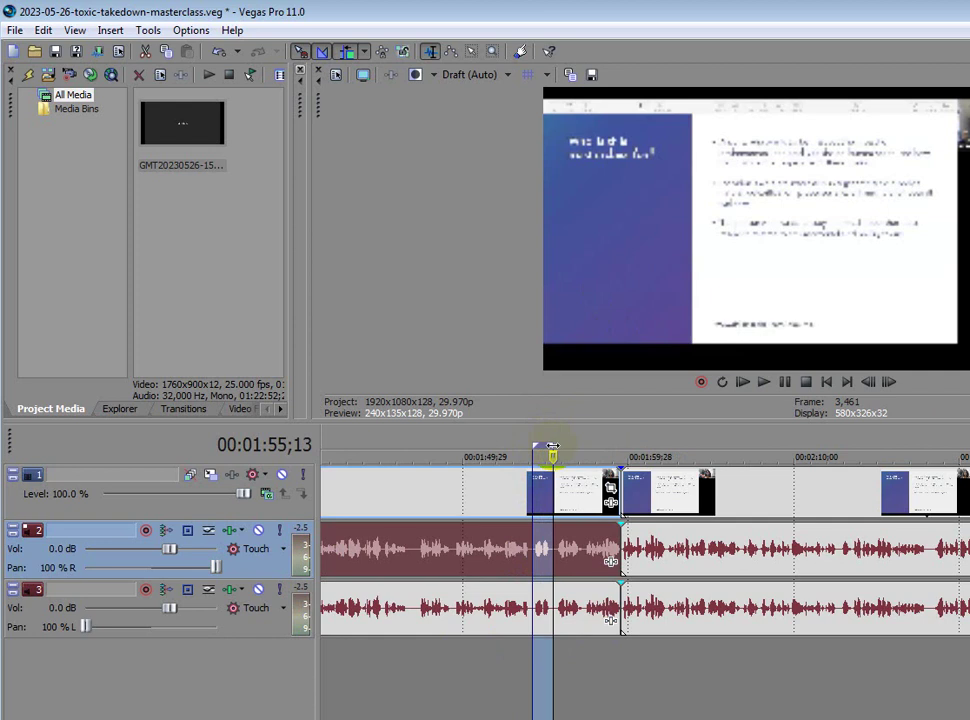
pyautogui.click(541, 481)
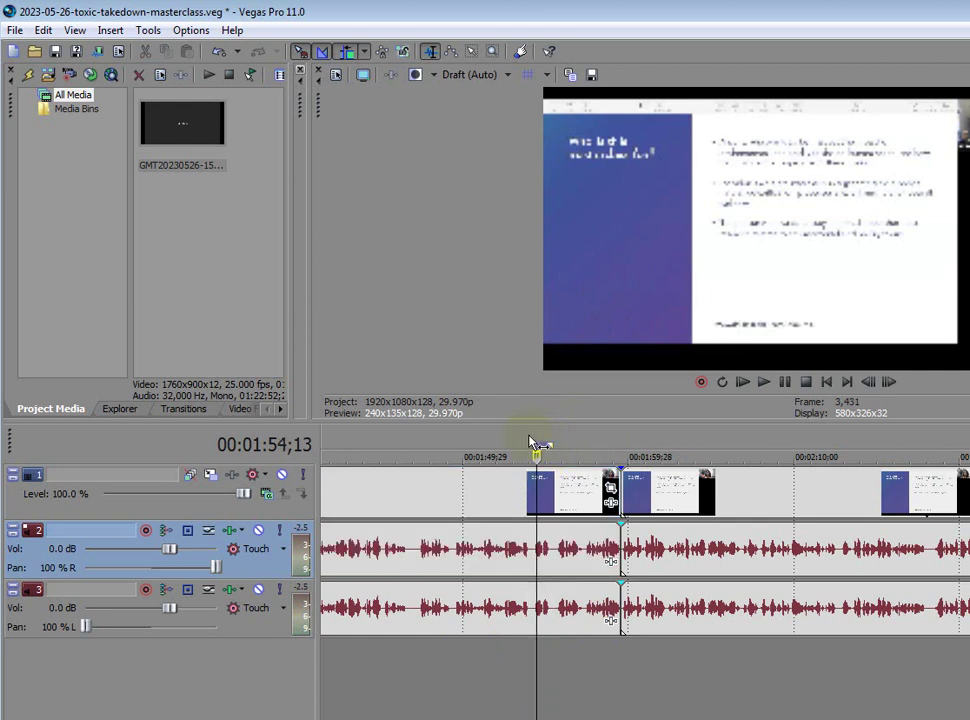
pyautogui.click(531, 441)
pyautogui.moveTo(534, 442); pyautogui.dragTo(558, 443)
pyautogui.press('Delete')
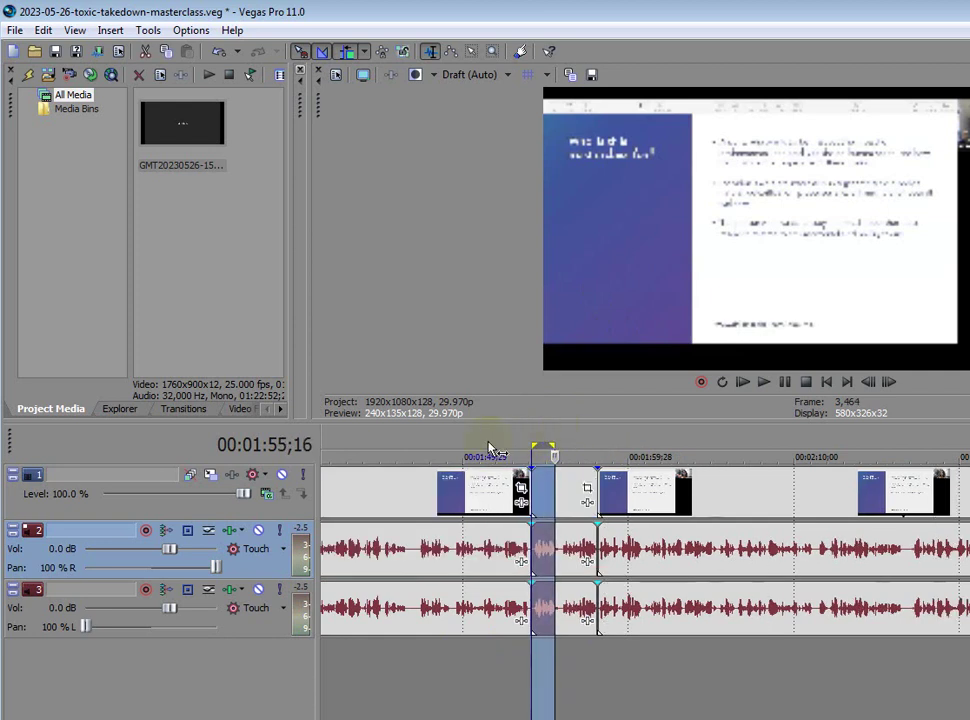
# Play from about 1:50 across both new cuts to about 2:12 to check the transitions
pyautogui.click(507, 441)
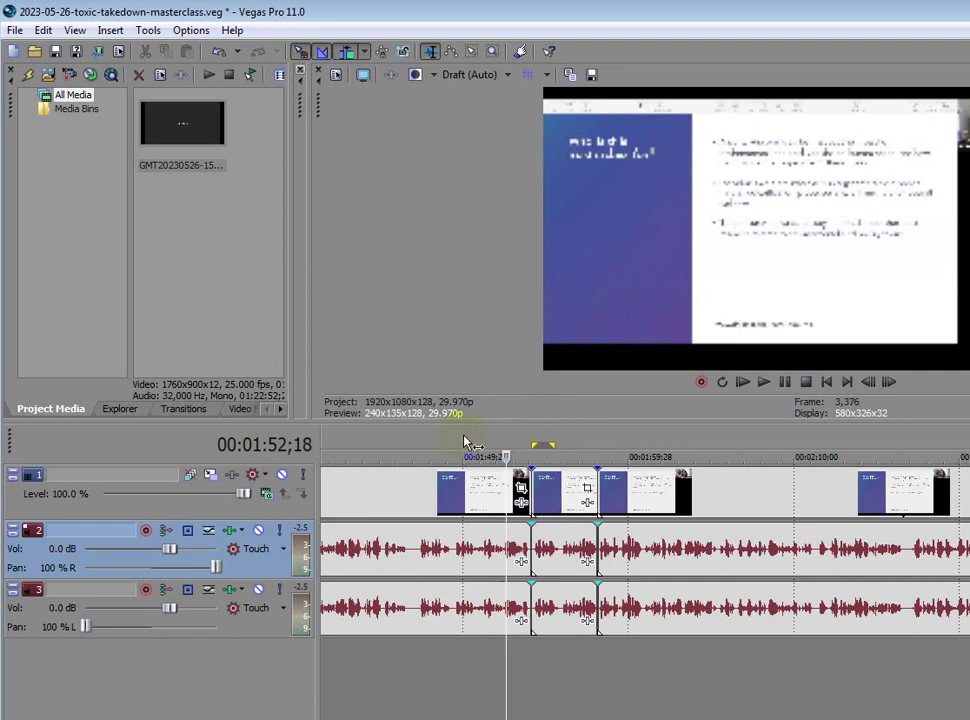
pyautogui.click(470, 442)
pyautogui.press('space')
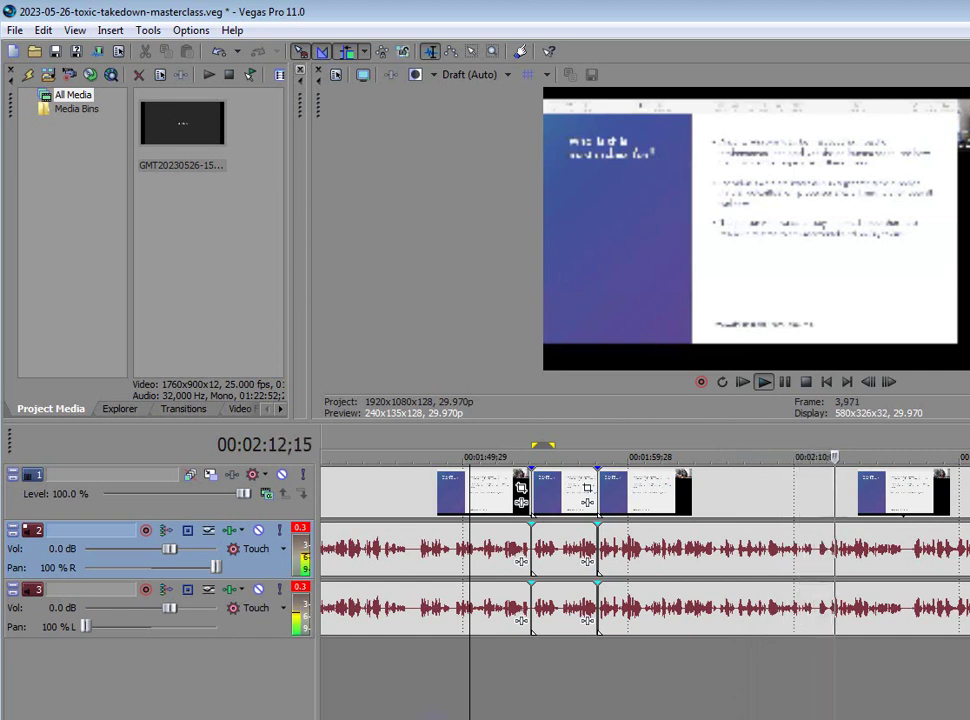
pyautogui.press('Return')
# Delete the short stretch from about 2:11 to 2:12;07 across the video and both audio tracks, closing the gap
pyautogui.moveTo(820, 440); pyautogui.dragTo(815, 440)
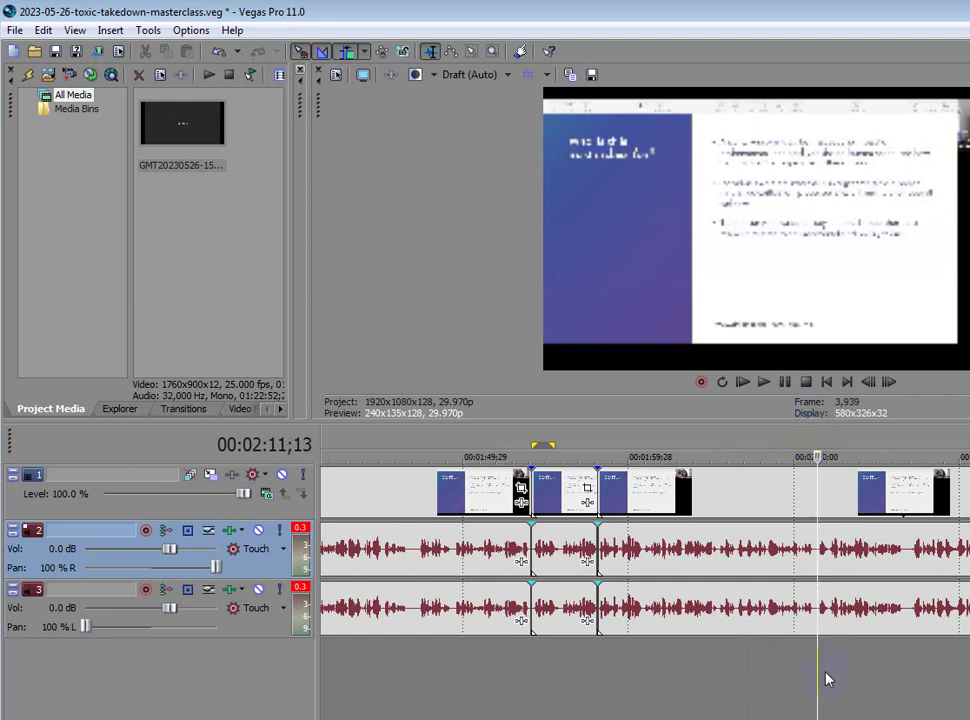
pyautogui.click(818, 511)
pyautogui.moveTo(816, 448); pyautogui.dragTo(831, 447)
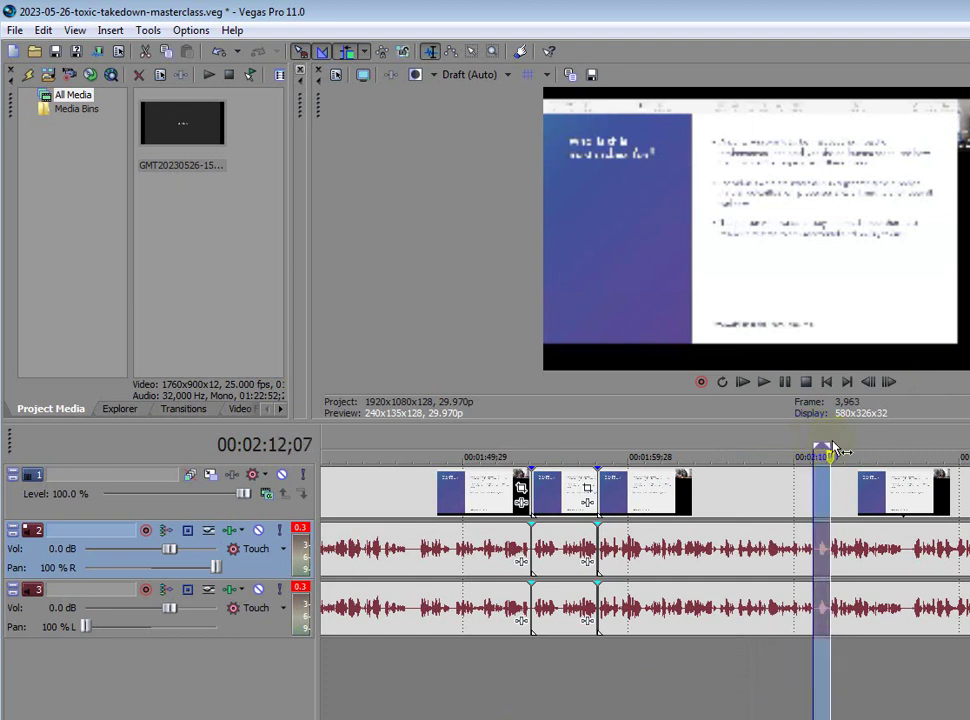
pyautogui.press('Delete')
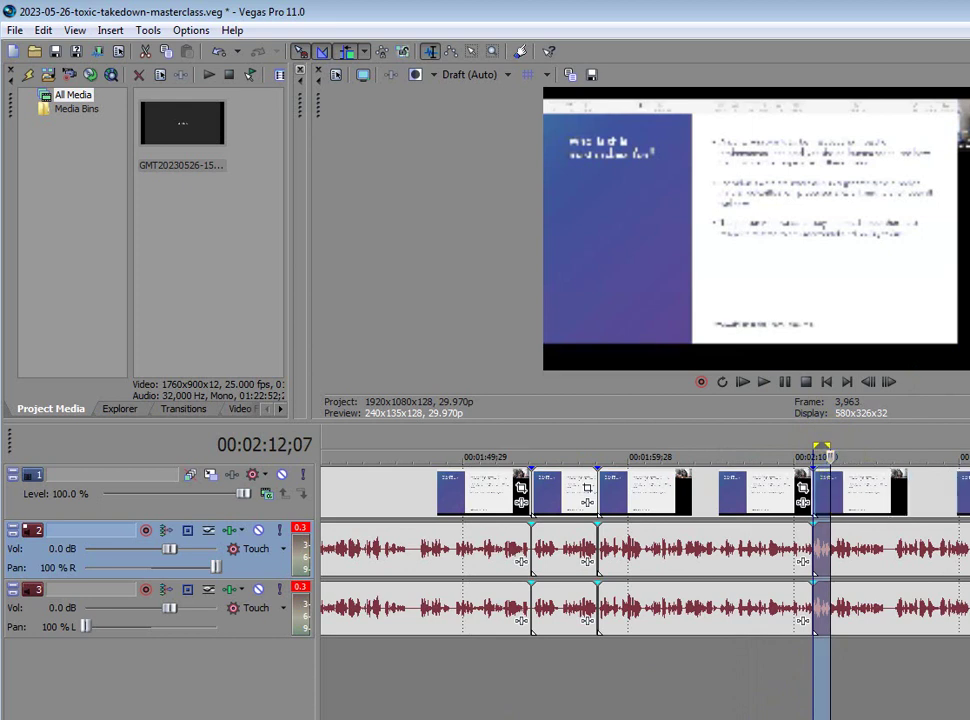
# Play from 2:20;11 to about 2:22 to locate the next pause in the speech
pyautogui.hscroll(5, 645, 570)
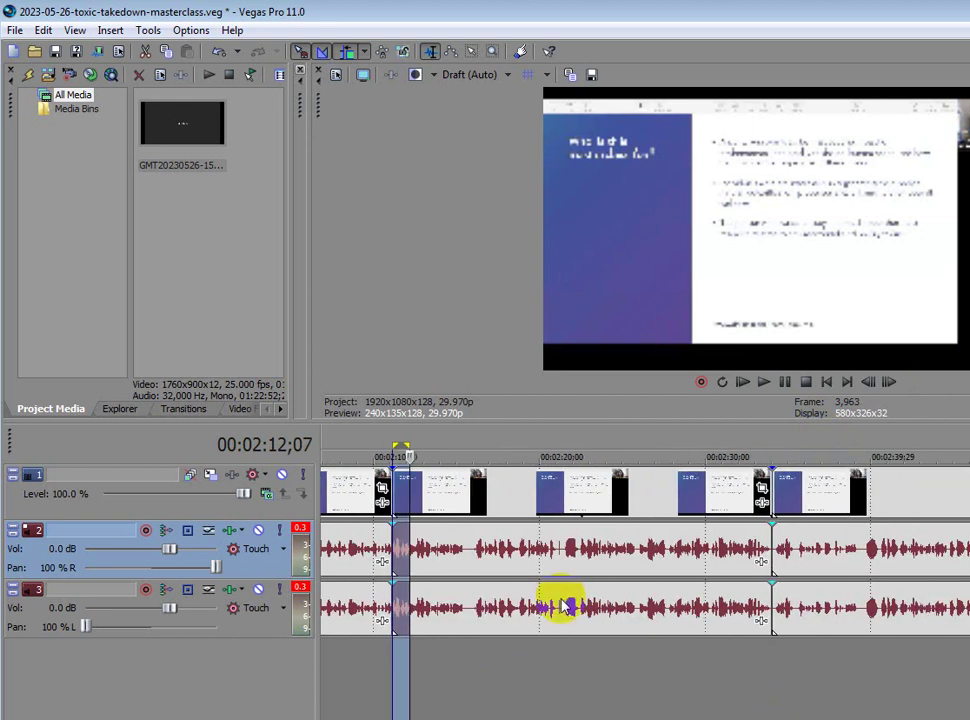
pyautogui.click(546, 450)
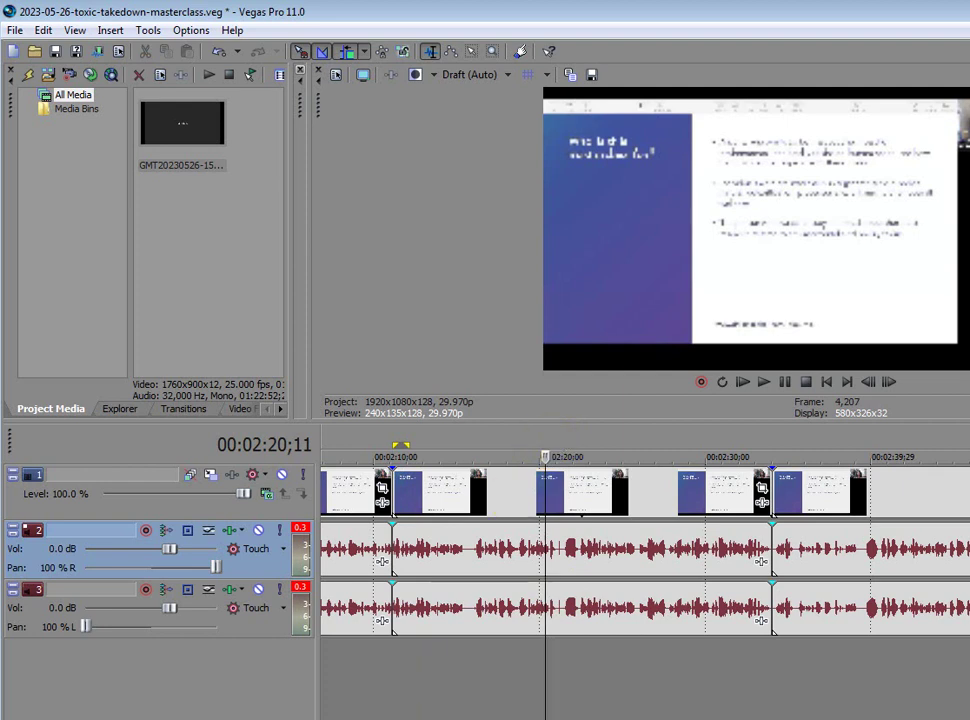
pyautogui.press('space')
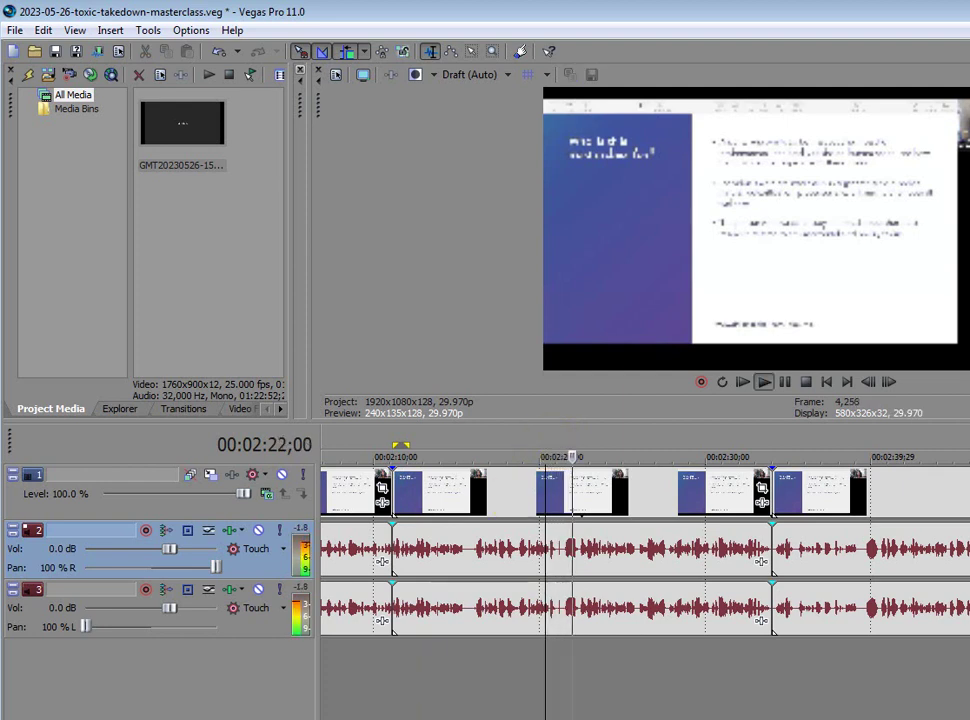
pyautogui.click(580, 495)
# Delete the short pause from about 2:21;02 to 2:21;14 across the video and both audio tracks, closing the gap
pyautogui.click(556, 444)
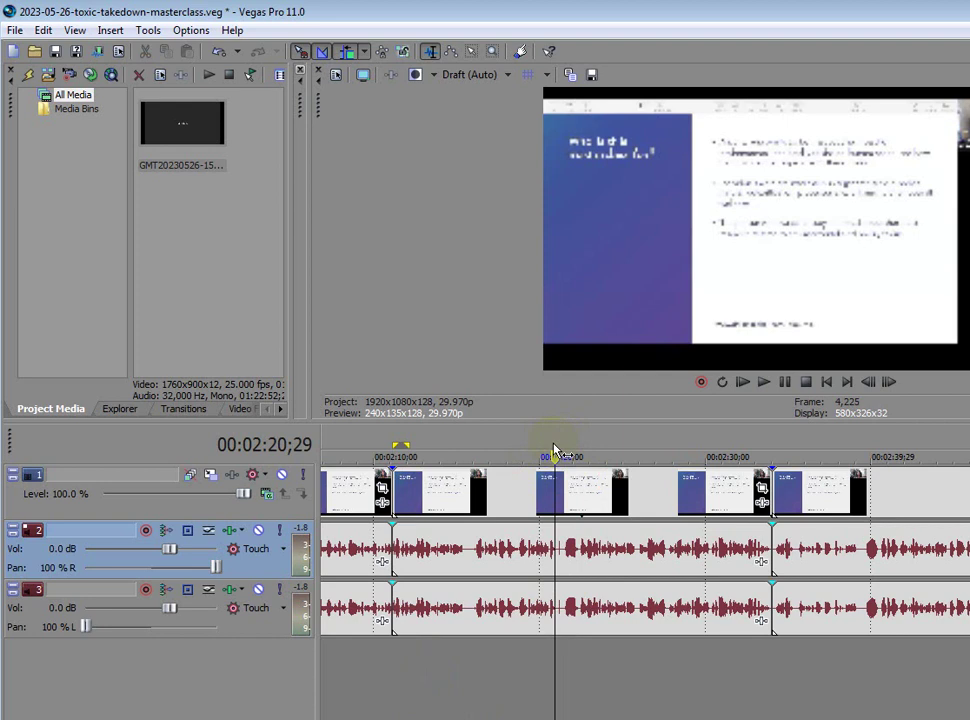
pyautogui.click(558, 444)
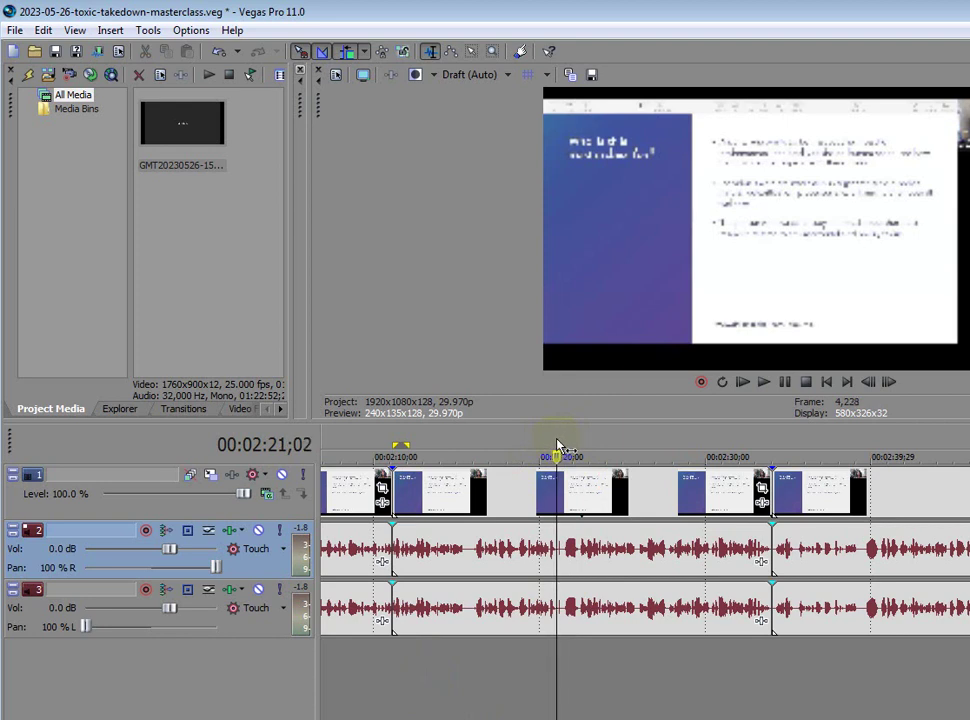
pyautogui.hotkey('ctrl', 'a')
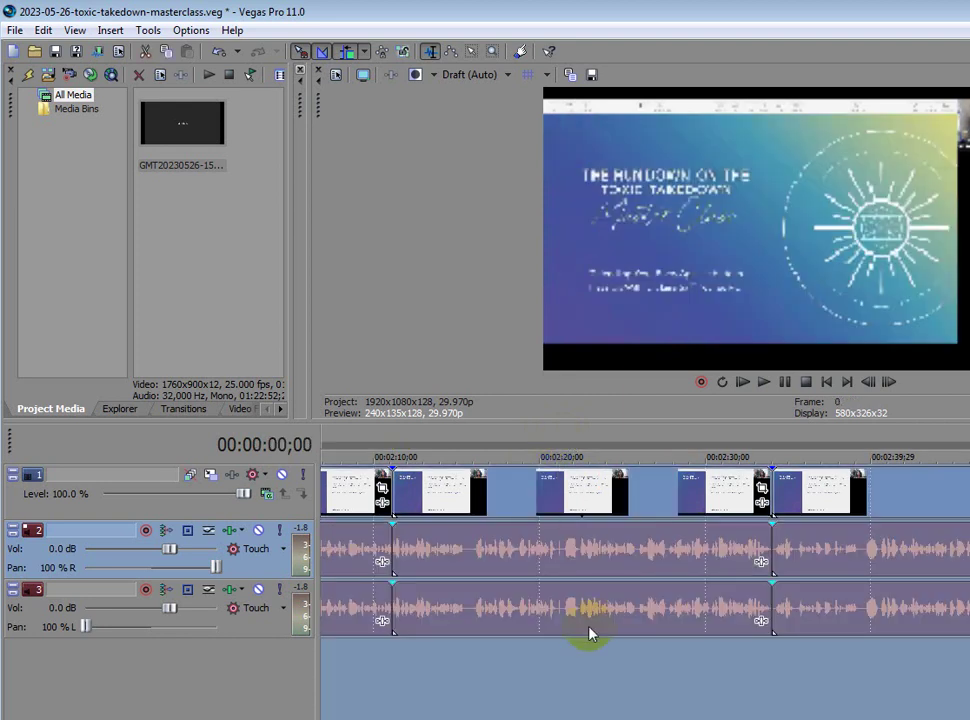
pyautogui.click(560, 653)
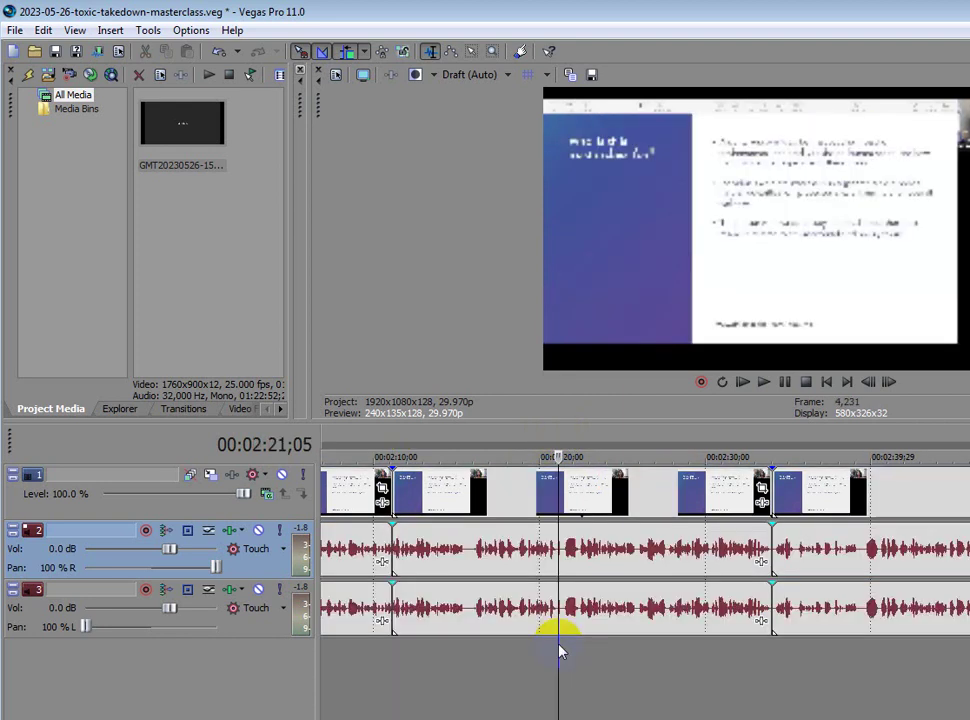
pyautogui.click(558, 444)
pyautogui.moveTo(557, 444); pyautogui.dragTo(563, 443)
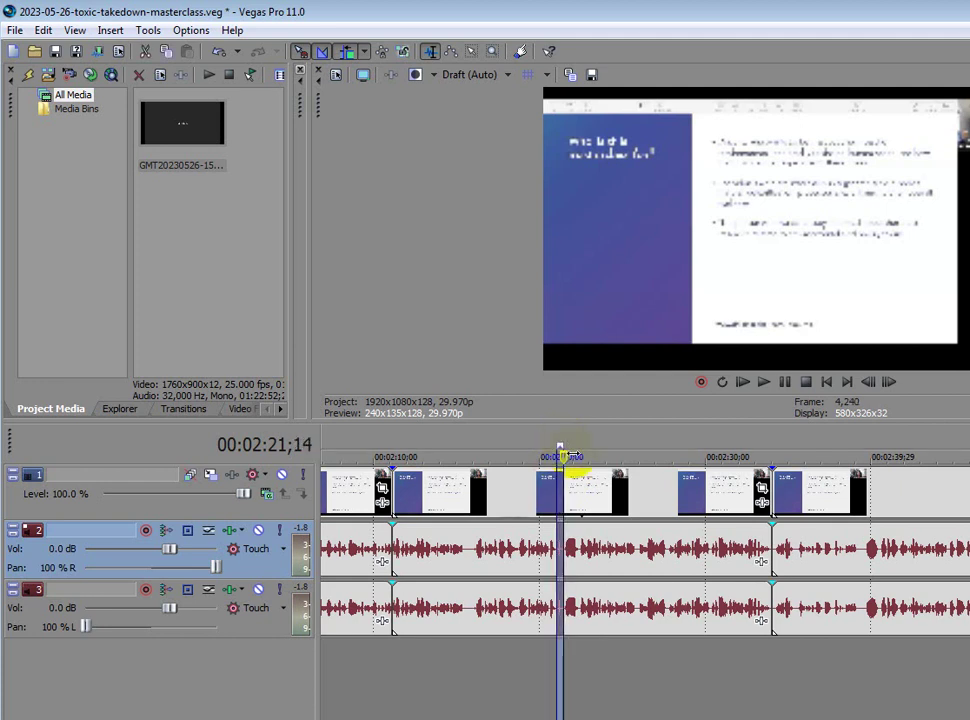
pyautogui.press('Delete')
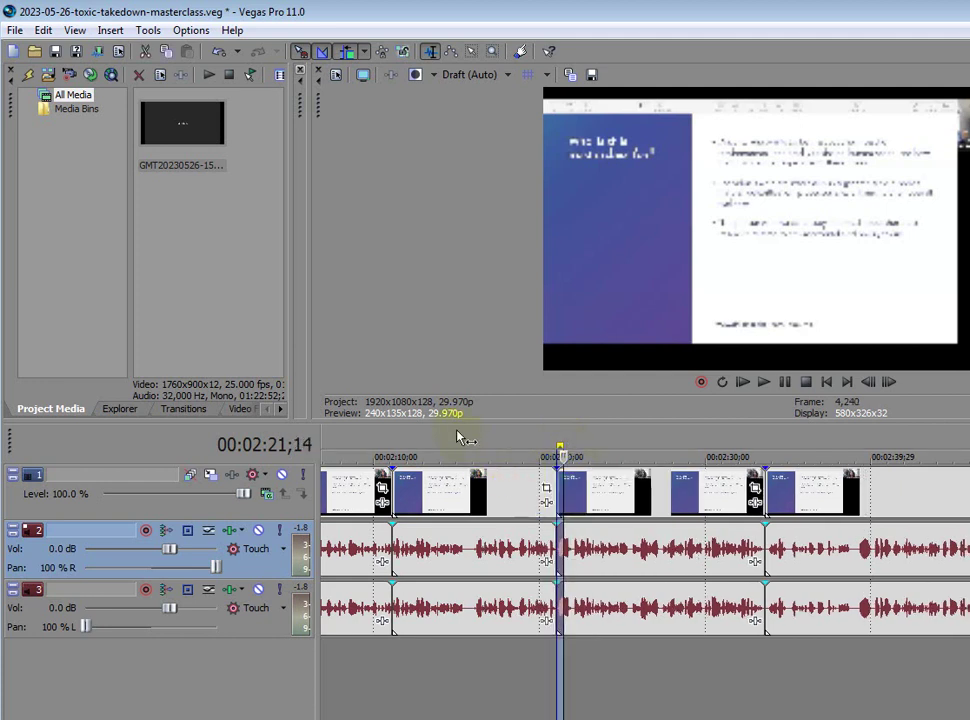
# Play from about 2:15 and delete the pause from about 2:15;16 to 2:15;29 across all three tracks, closing the gap
pyautogui.click(456, 532)
pyautogui.press('space')
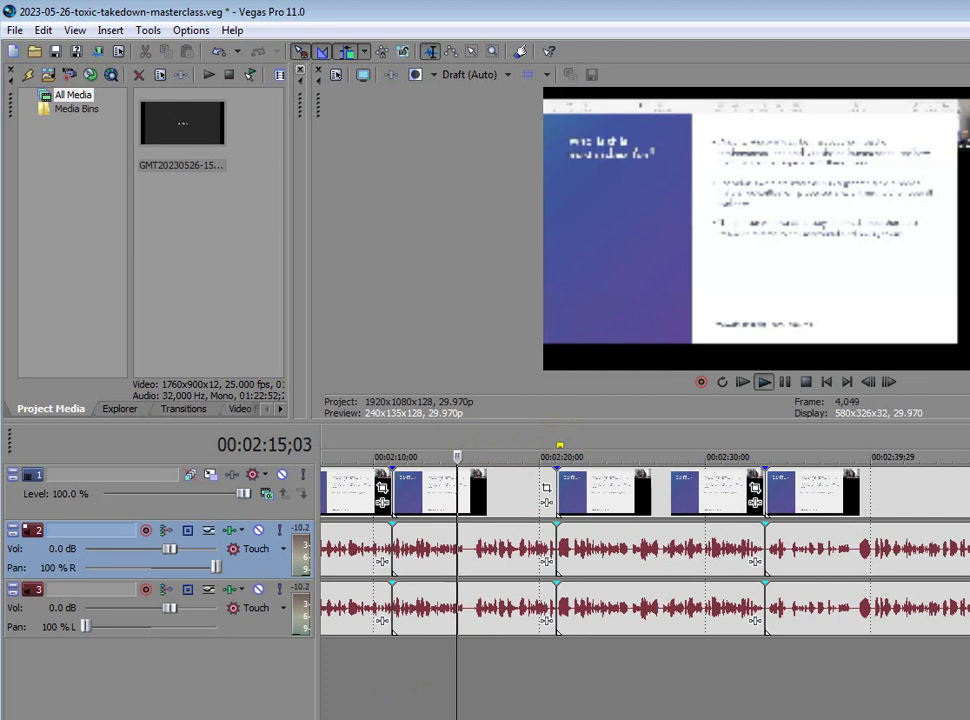
pyautogui.press('Return')
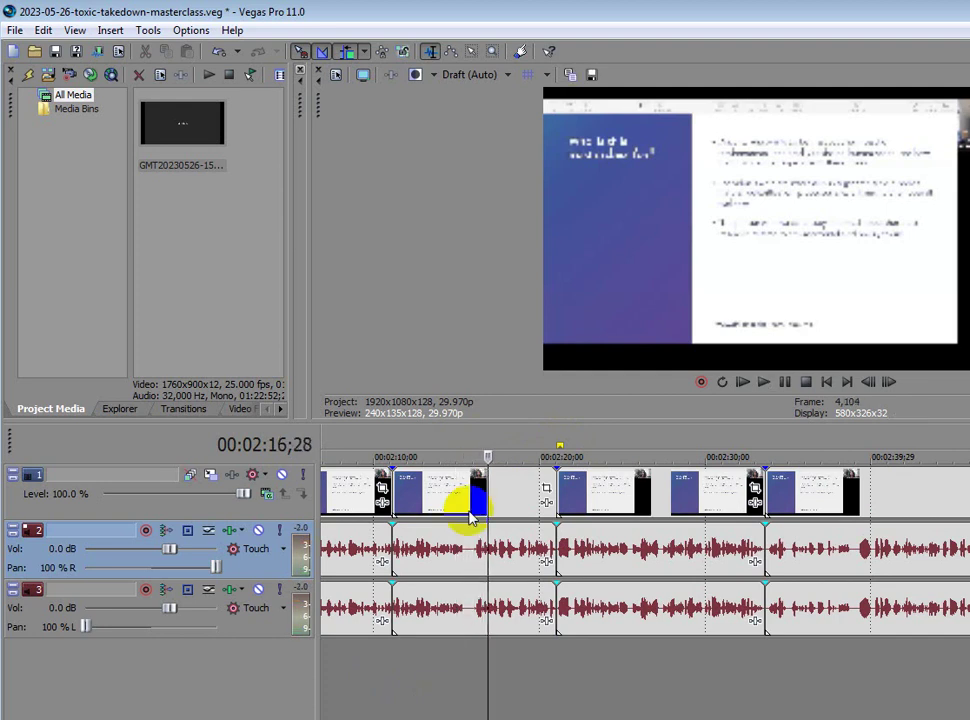
pyautogui.moveTo(465, 437); pyautogui.dragTo(473, 434)
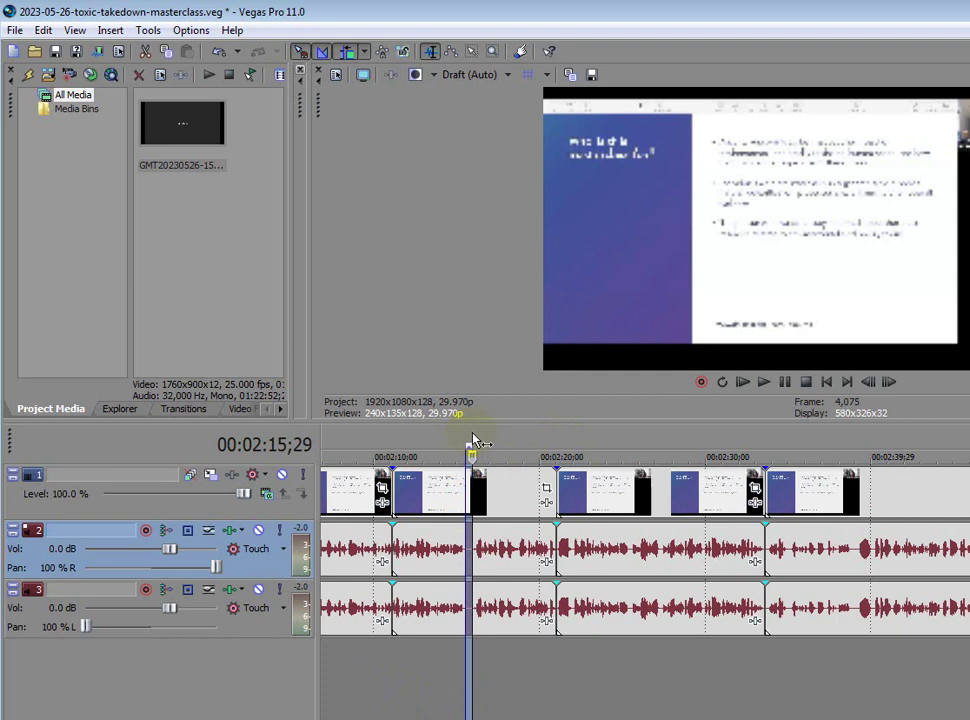
pyautogui.press('Delete')
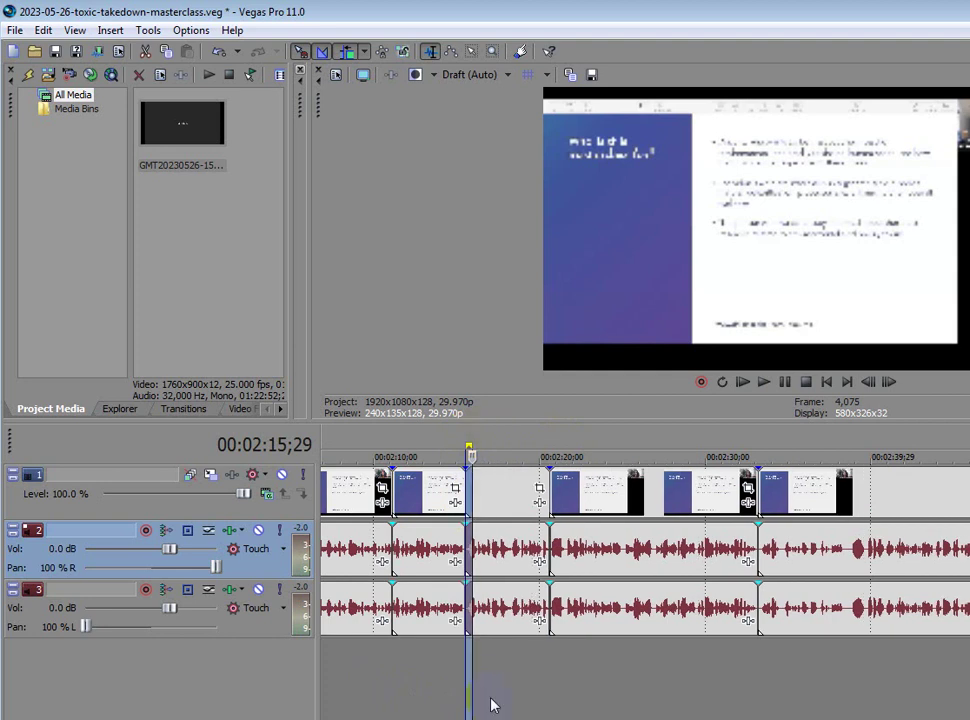
# Play from about 2:36 to 2:39;25 to listen for the next unwanted spoken part
pyautogui.click(643, 702)
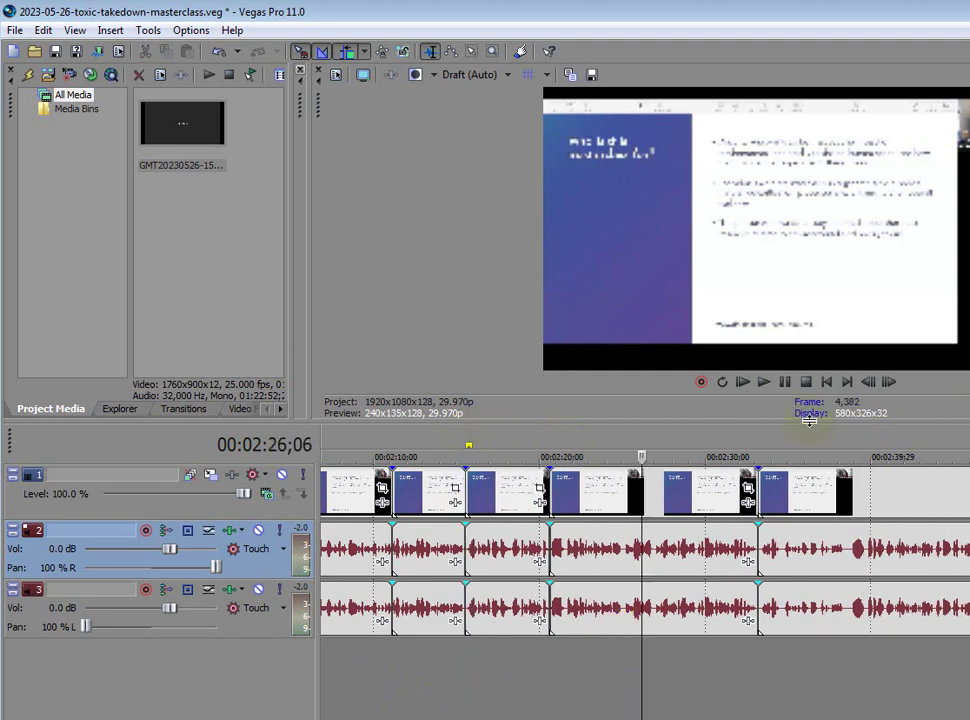
pyautogui.click(743, 449)
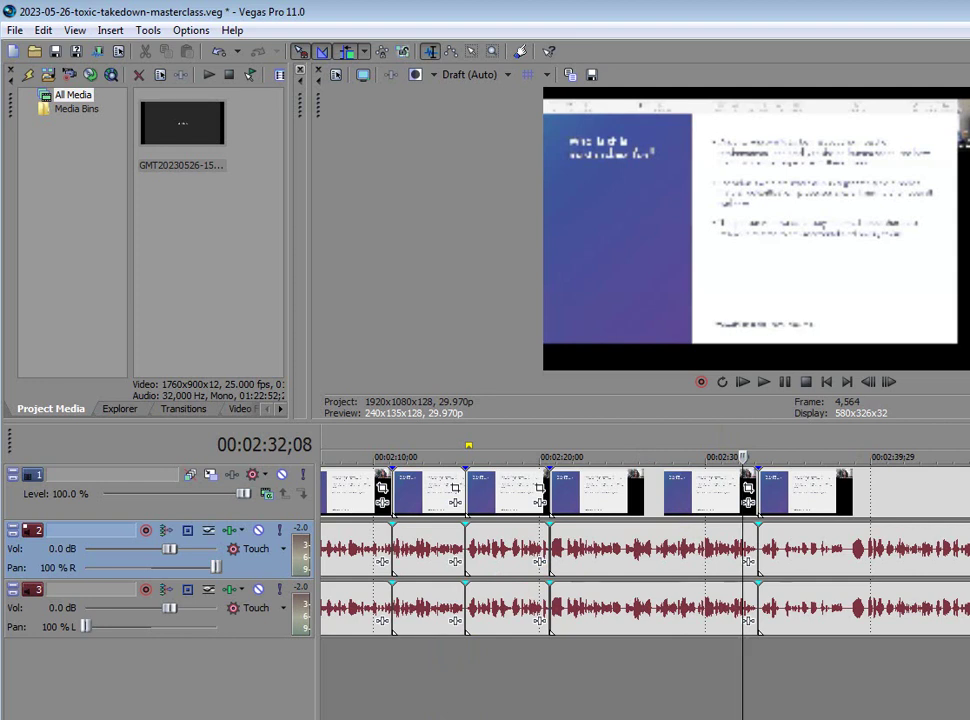
pyautogui.click(815, 449)
pyautogui.press('space')
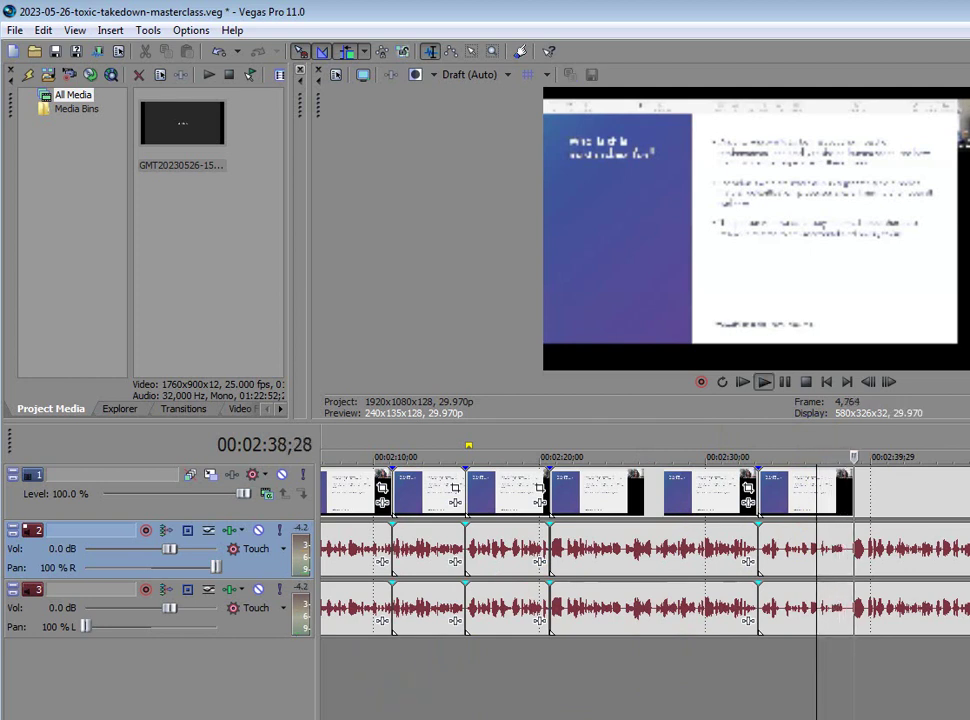
pyautogui.press('Return')
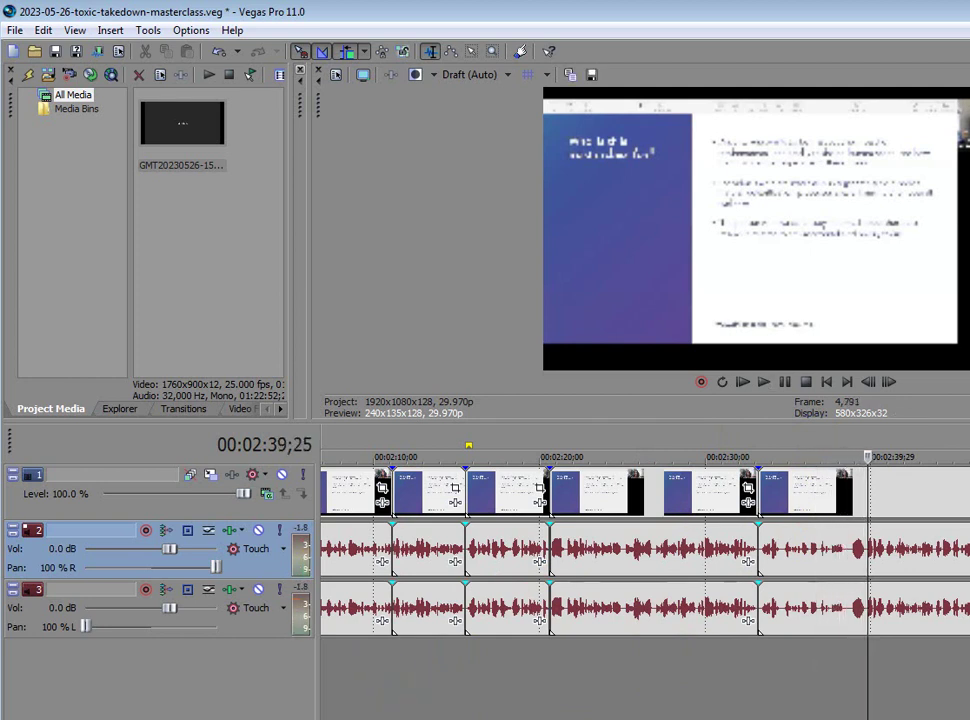
# Delete the stretch from about 2:38;15 to 2:39;20 across the video and both audio tracks, closing the gap
pyautogui.click(846, 436)
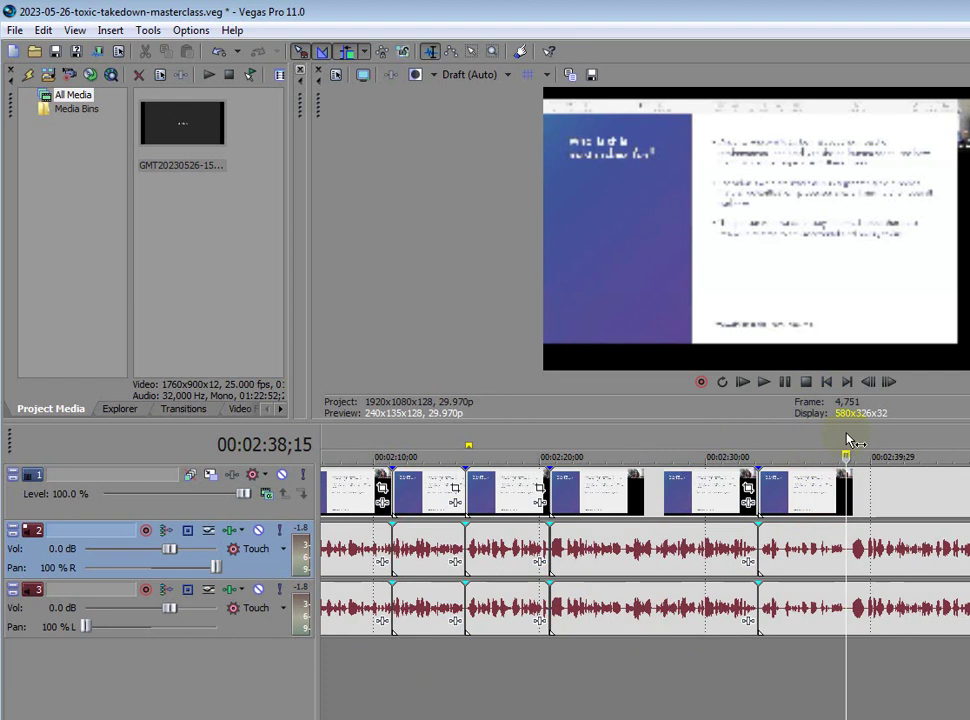
pyautogui.moveTo(849, 442); pyautogui.dragTo(865, 432)
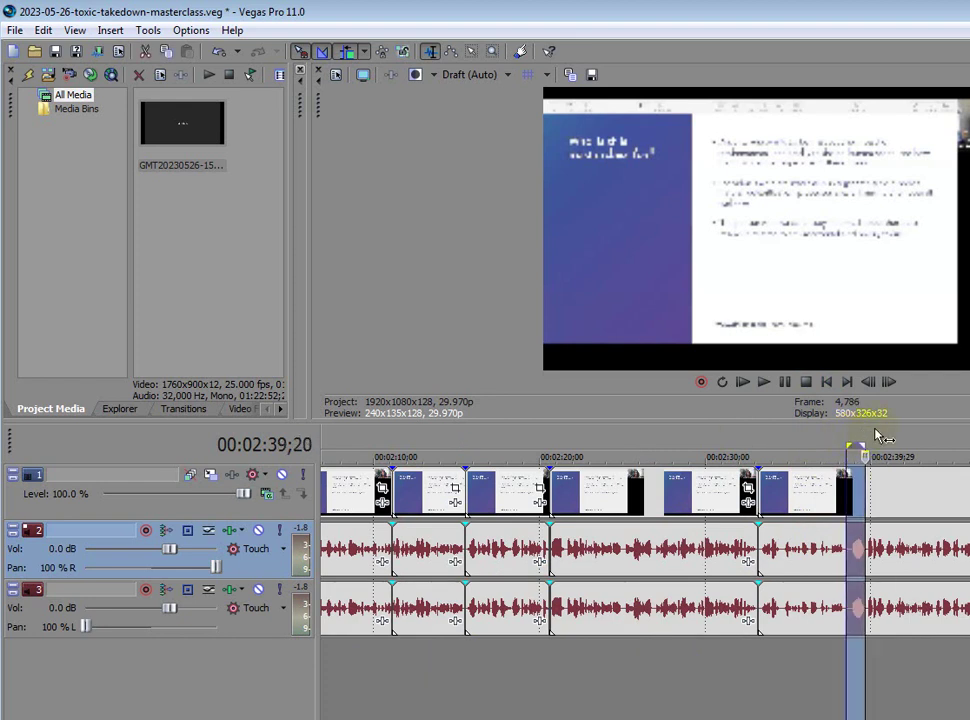
pyautogui.press('Delete')
pyautogui.hotkey('ctrl', 'v')
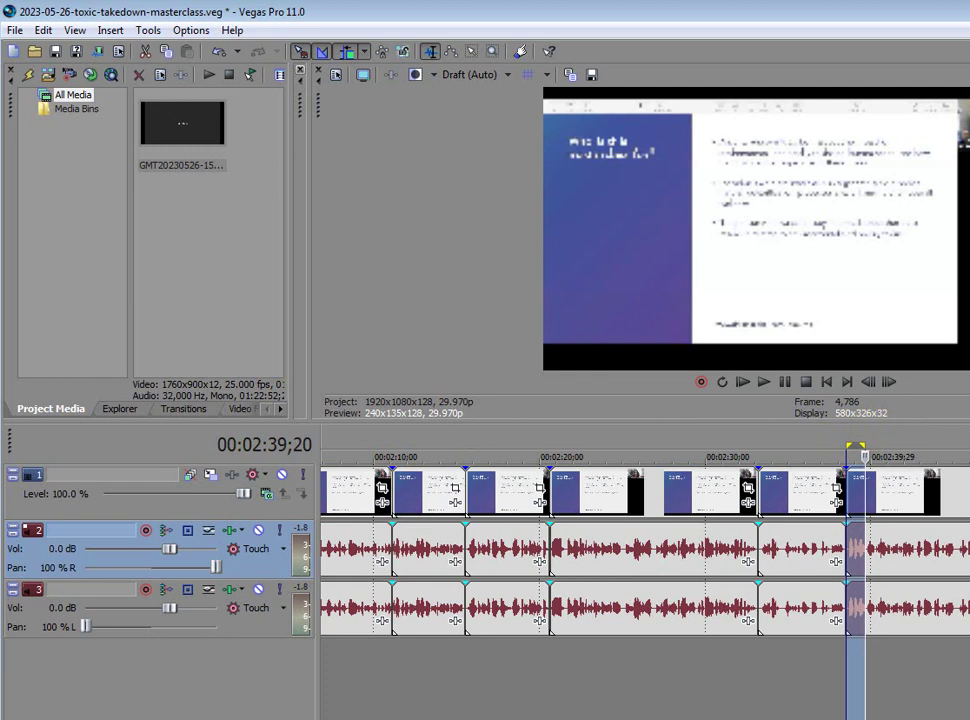
# Play from 2:54;29 and again from 2:53;18 to about 2:58 to listen to the speech around the slide change
pyautogui.hscroll(2, 645, 550)
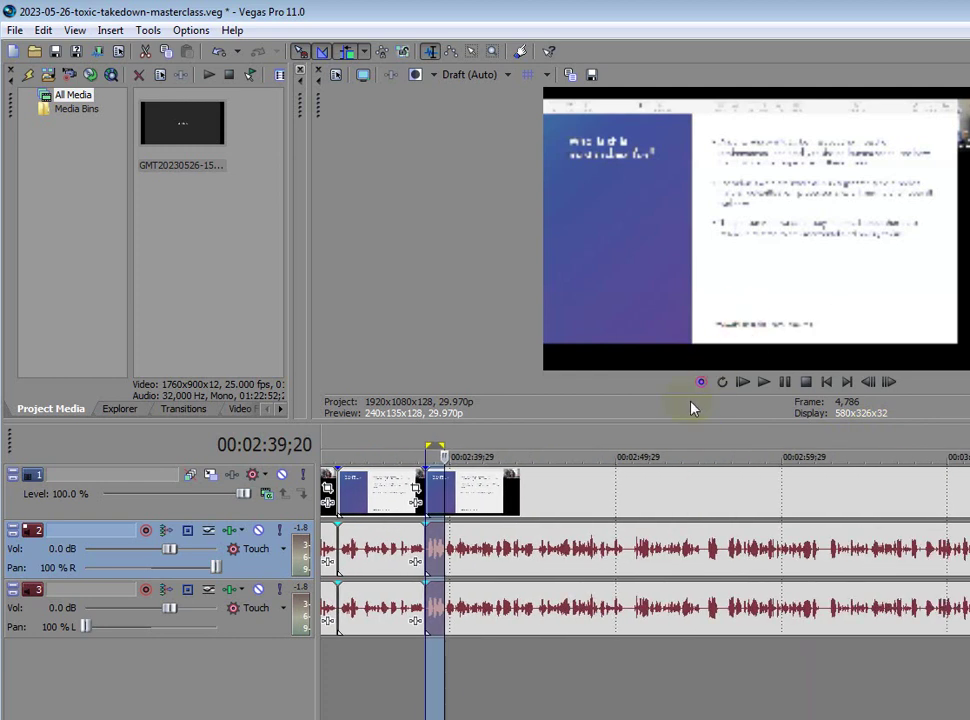
pyautogui.click(699, 452)
pyautogui.click(379, 580)
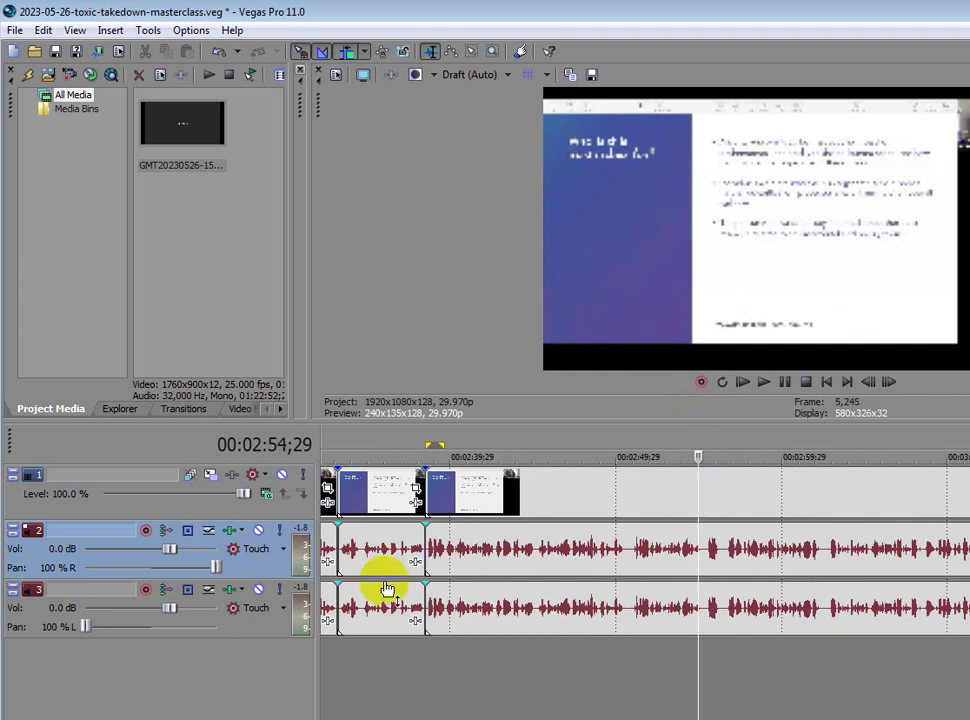
pyautogui.press('space')
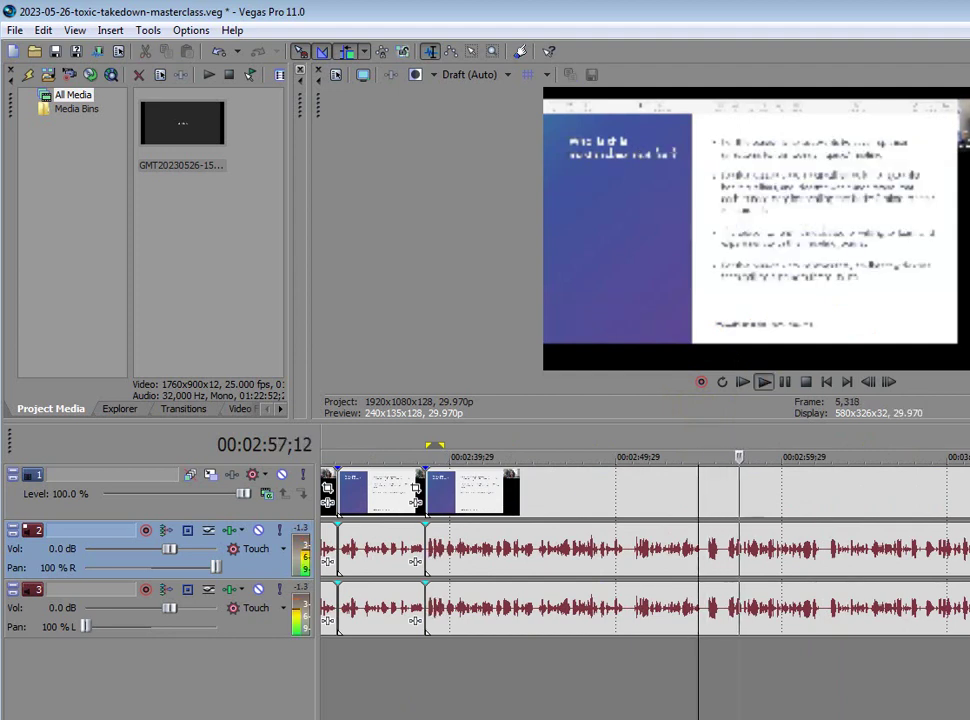
pyautogui.press('Return')
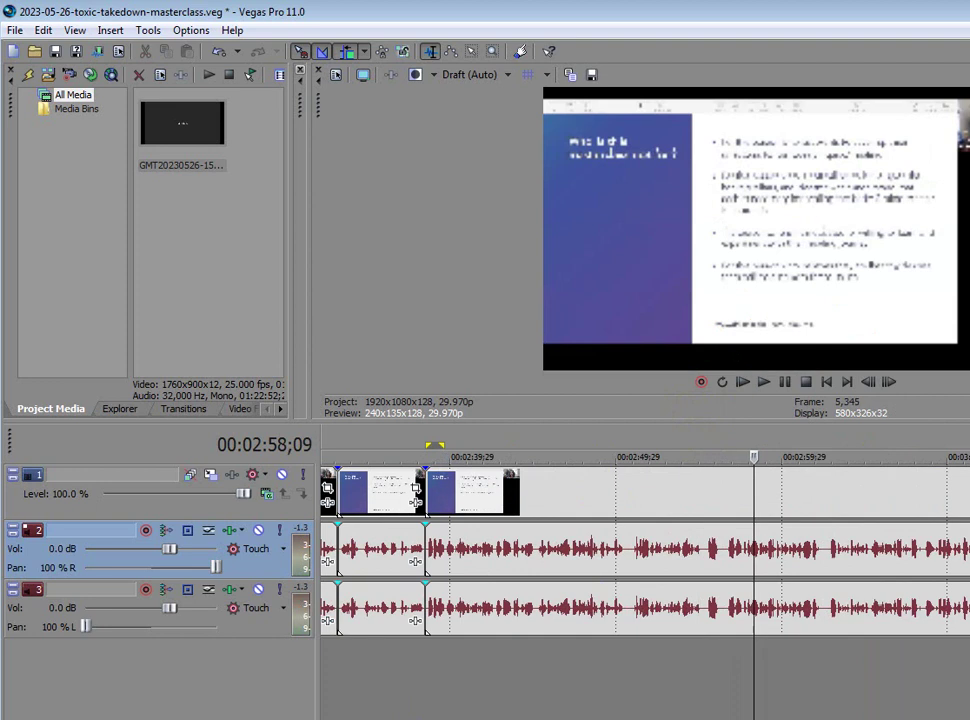
pyautogui.click(690, 434)
pyautogui.click(676, 434)
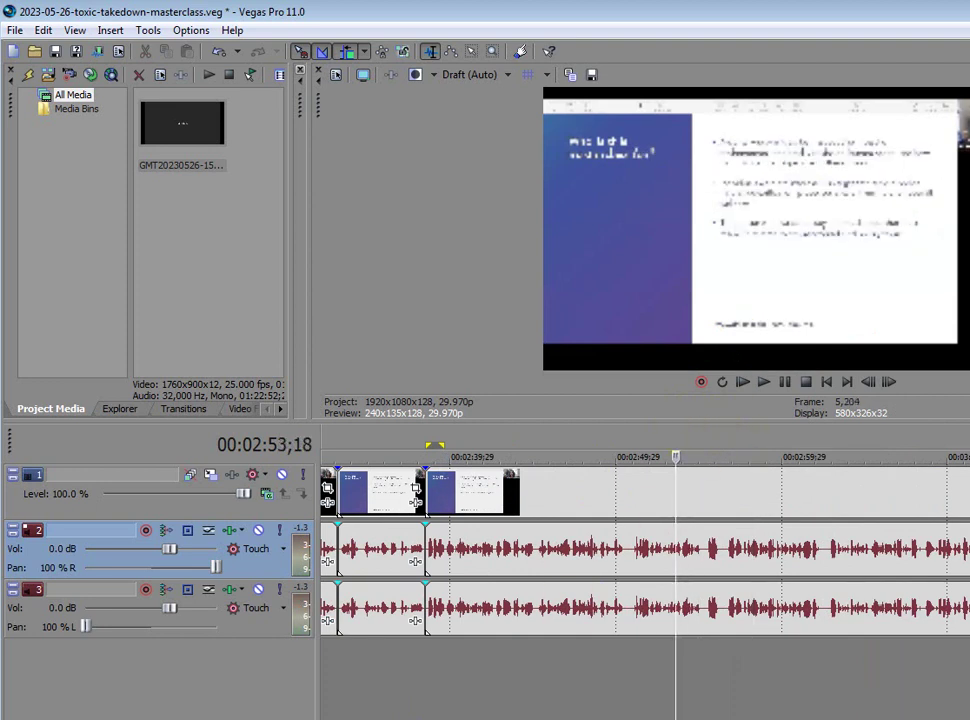
pyautogui.press('space')
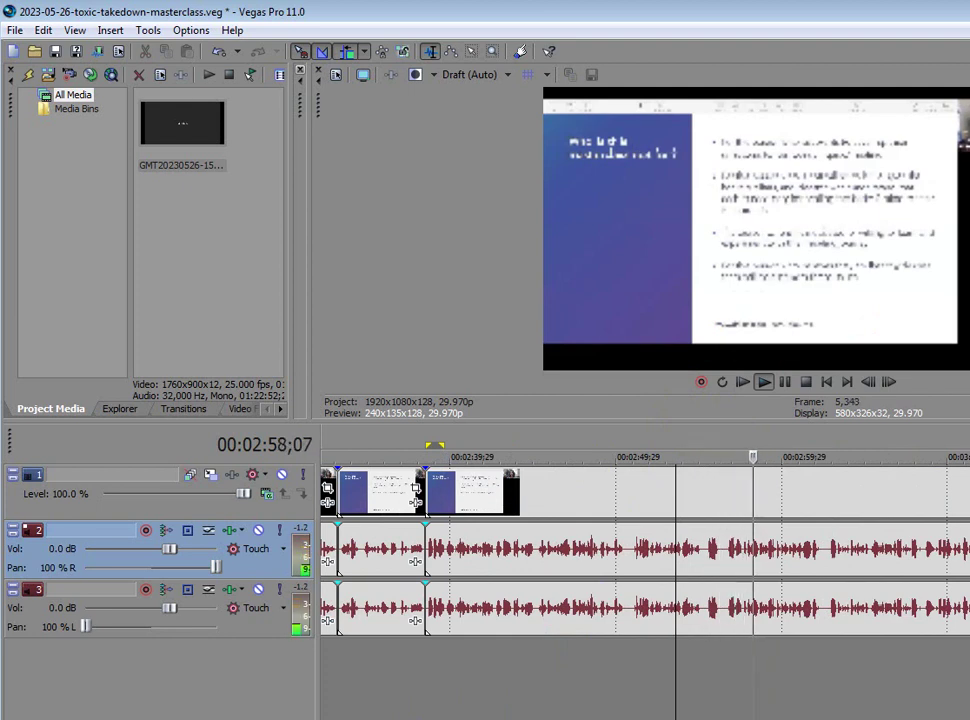
pyautogui.press('space')
# Delete the stretch from about 2:55 to 2:56;17 across the video and both audio tracks, closing the gap
pyautogui.click(705, 450)
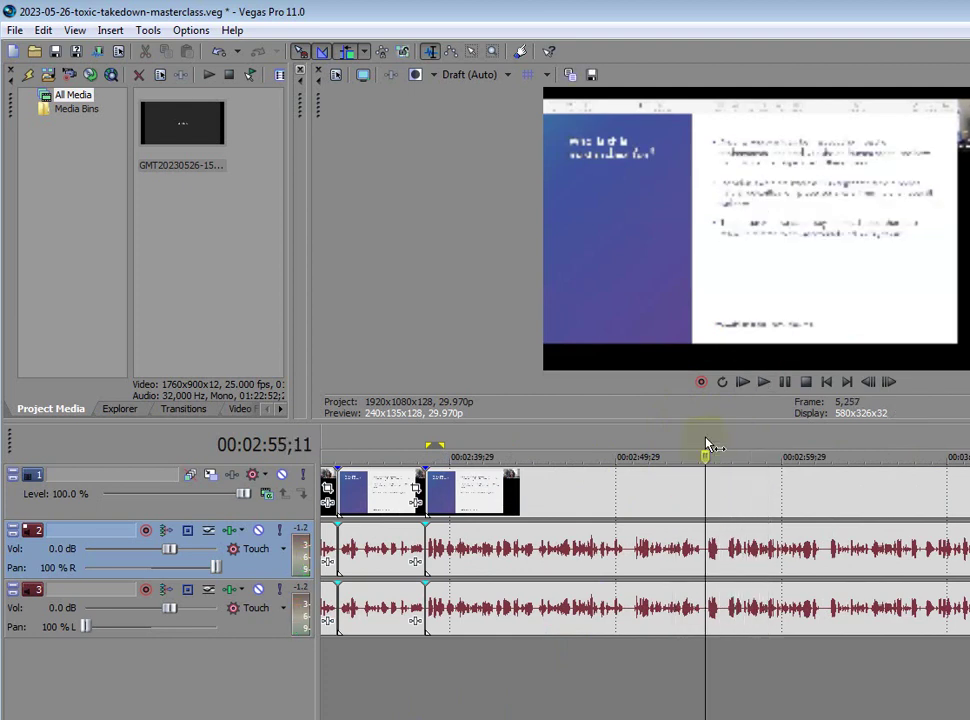
pyautogui.moveTo(700, 446); pyautogui.dragTo(724, 440)
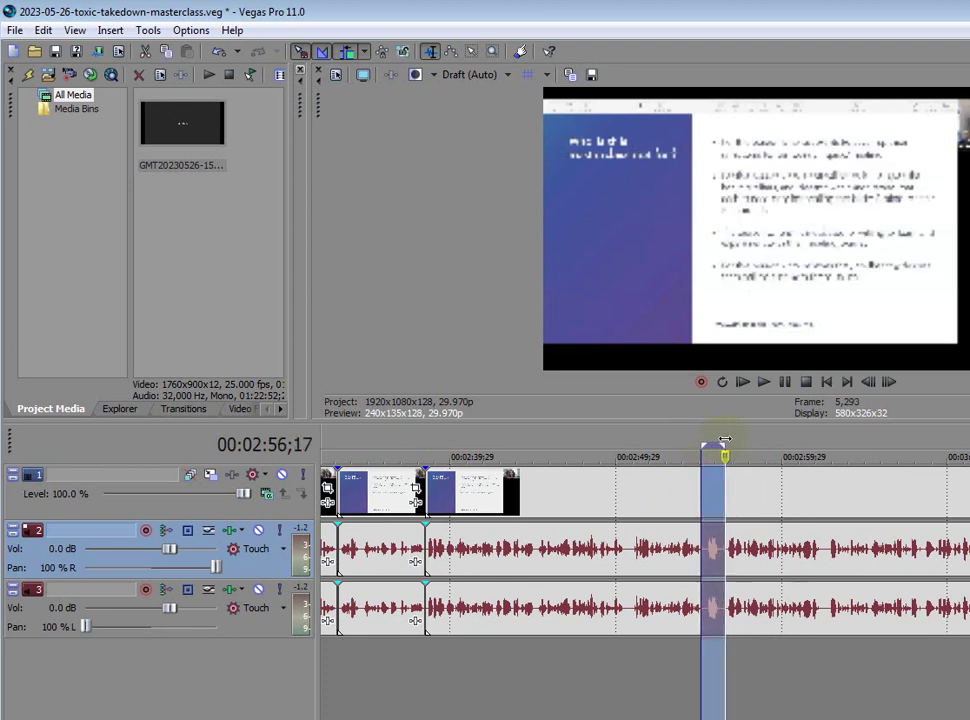
pyautogui.press('Delete')
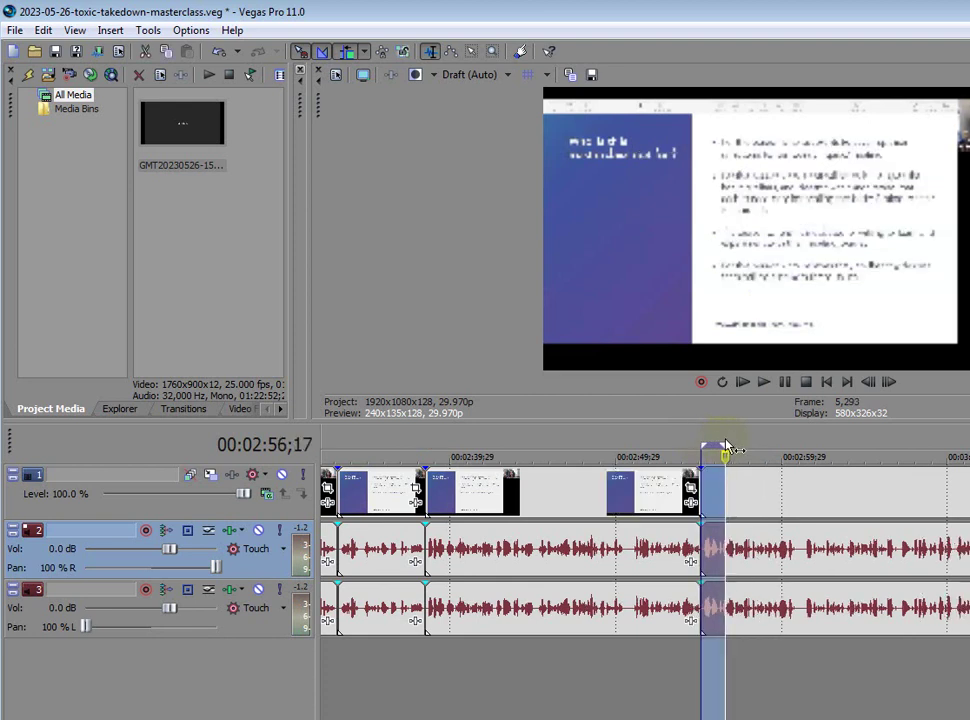
# Place the playhead at 2:50;15 and examine the rest of the timeline up to the recording's final section after 40 minutes
pyautogui.click(661, 443)
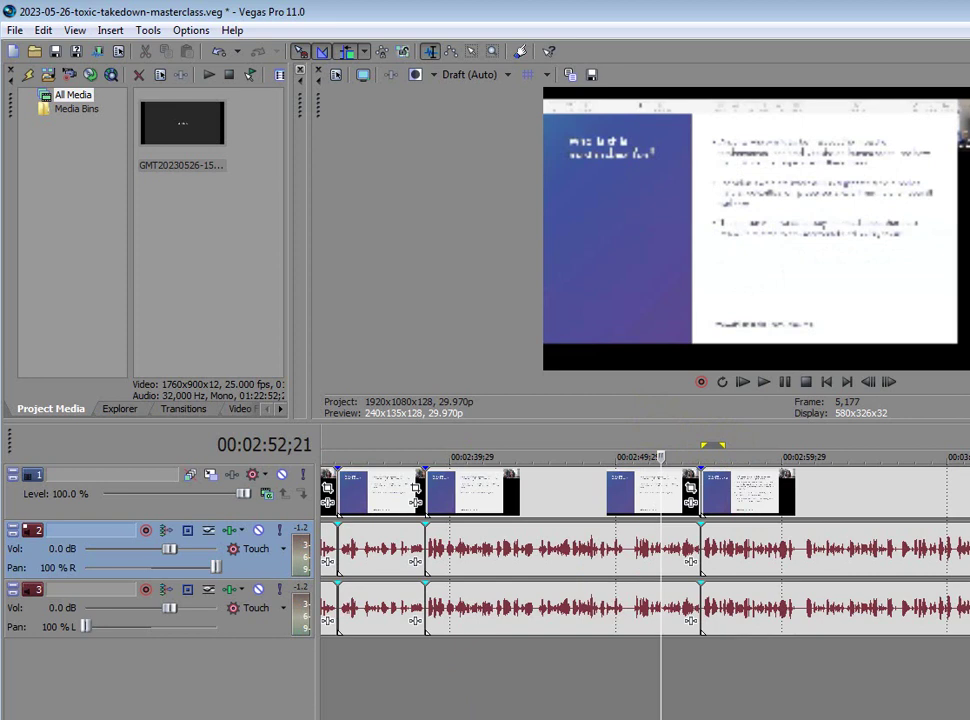
pyautogui.click(624, 548)
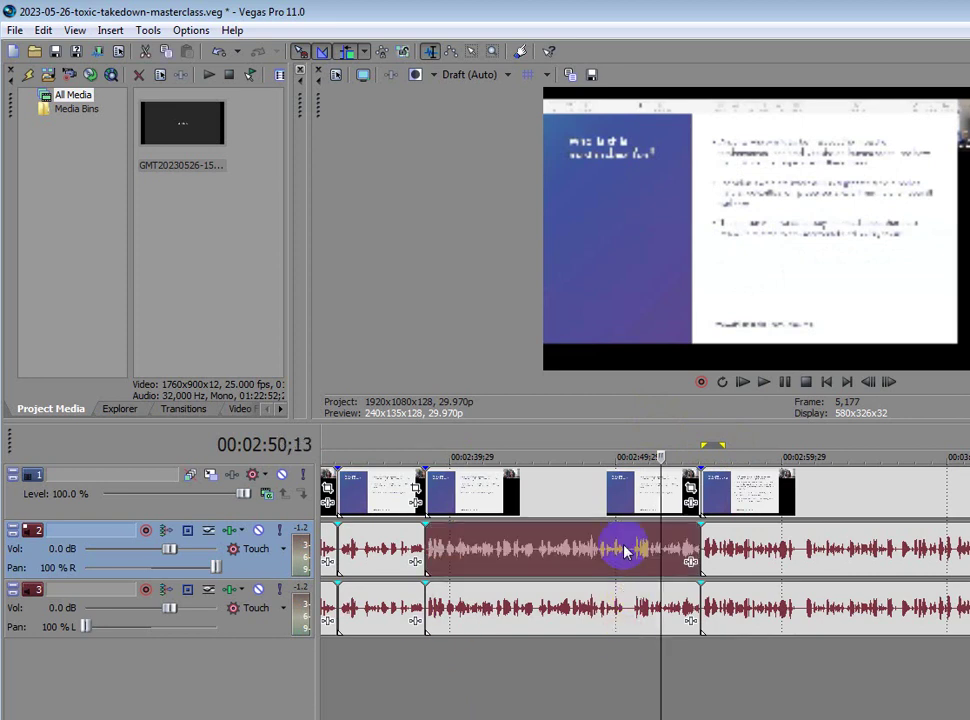
pyautogui.click(625, 453)
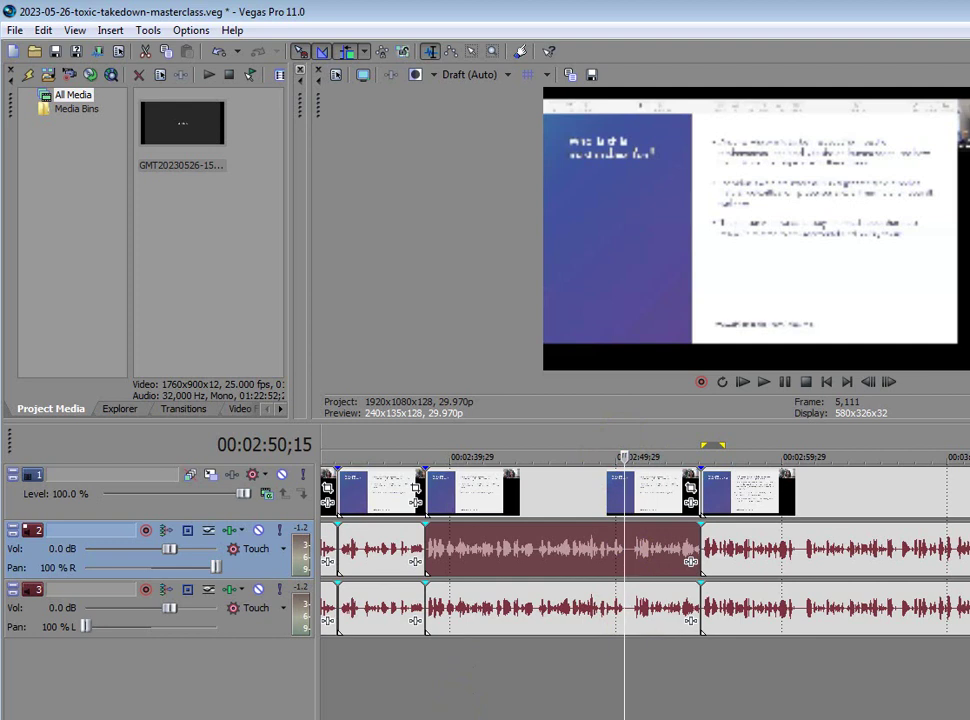
pyautogui.scroll(-6, 690, 562)
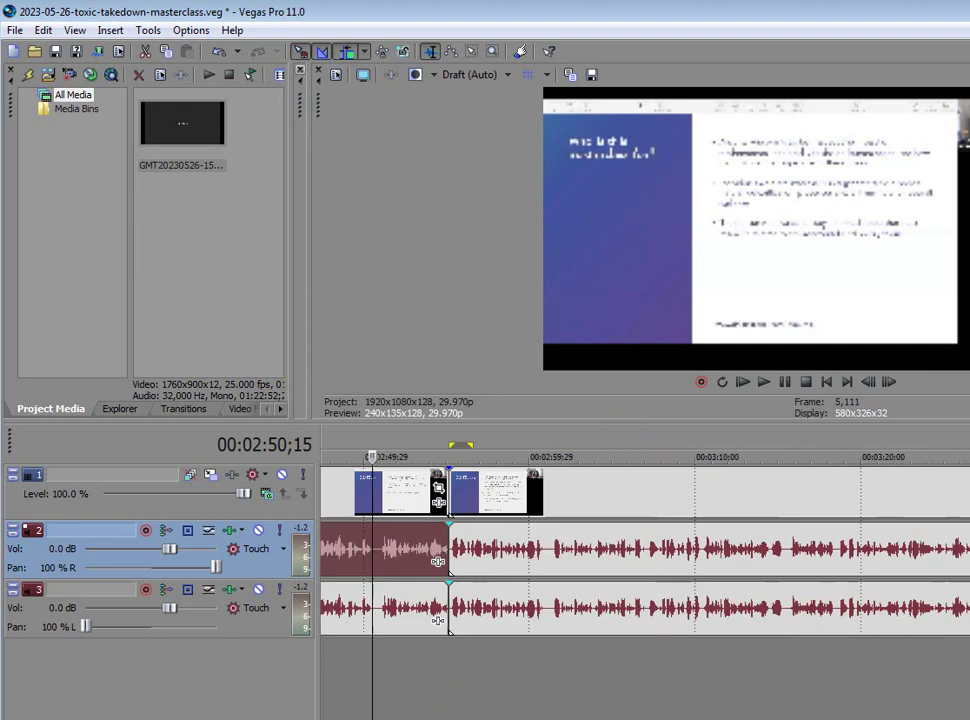
pyautogui.scroll(-4, 690, 562)
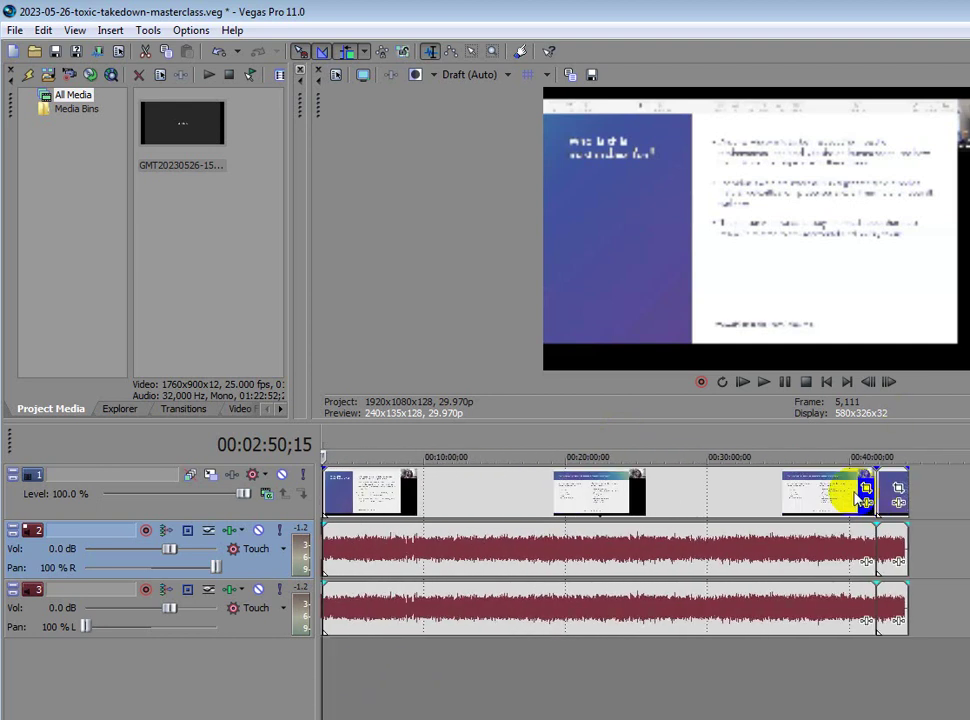
pyautogui.scroll(3, 455, 702)
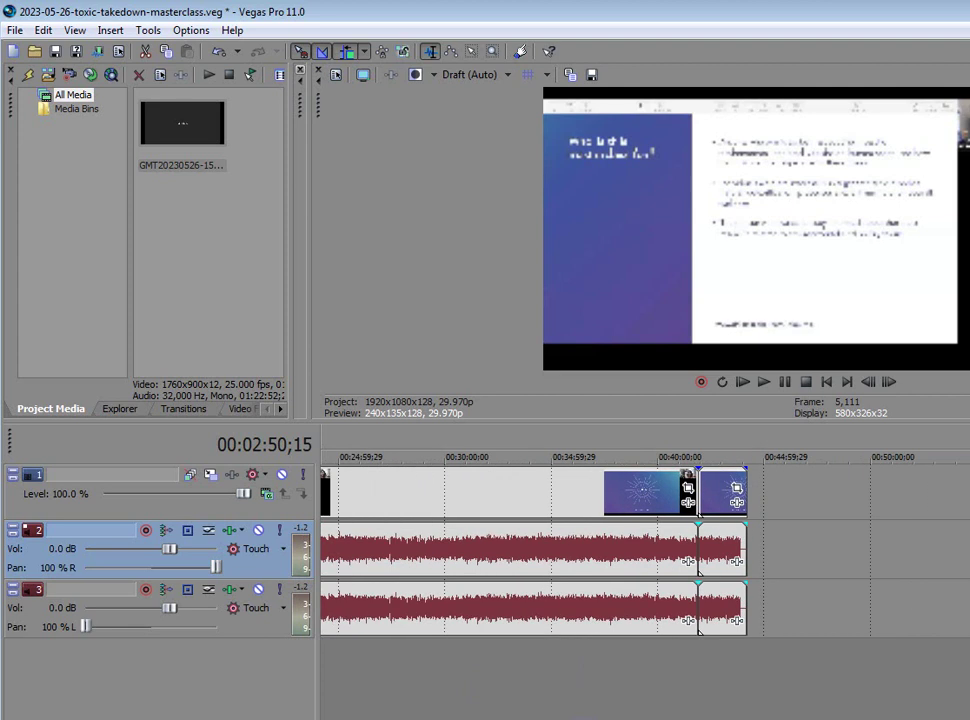
# Place the playhead at the end of the last clip, at 44:11;19, to check the recording's overall length
pyautogui.scroll(1, 645, 550)
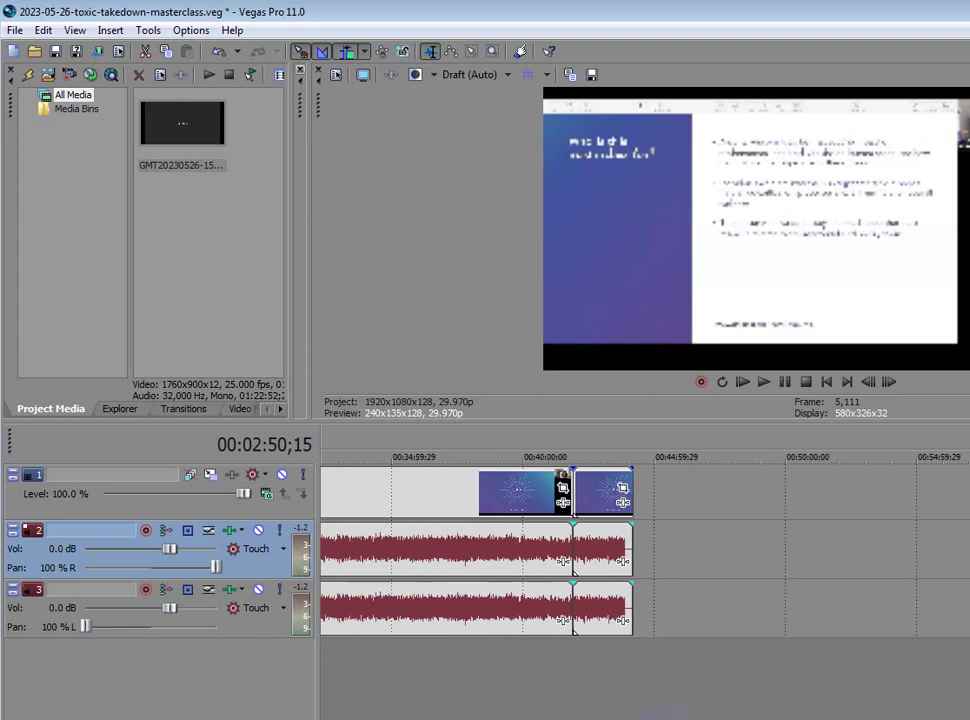
pyautogui.click(670, 452)
pyautogui.click(656, 452)
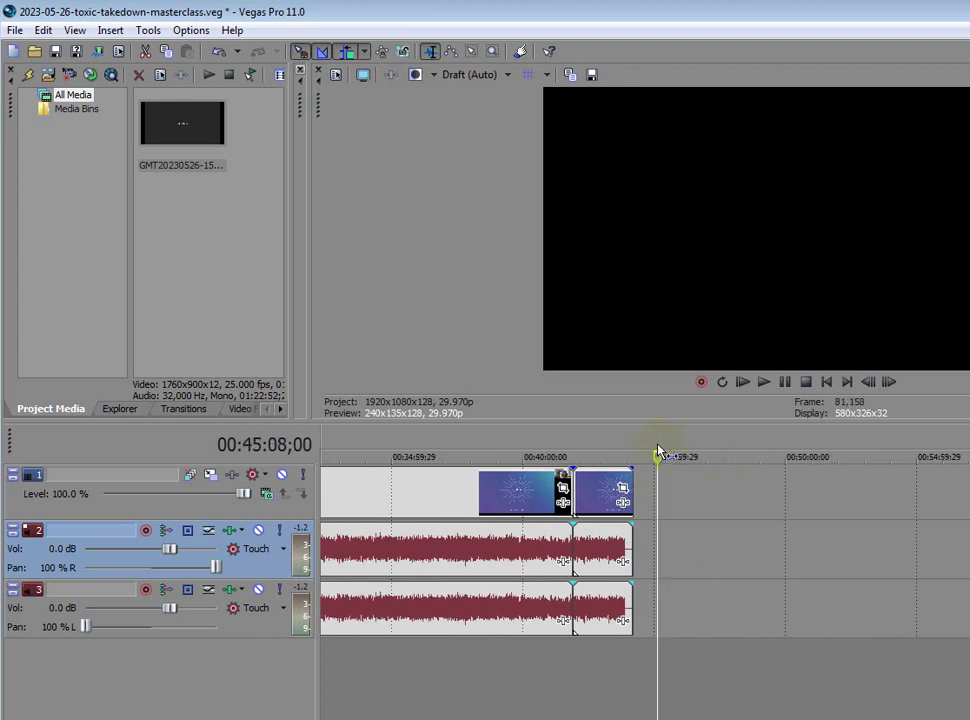
pyautogui.click(632, 450)
pyautogui.click(627, 448)
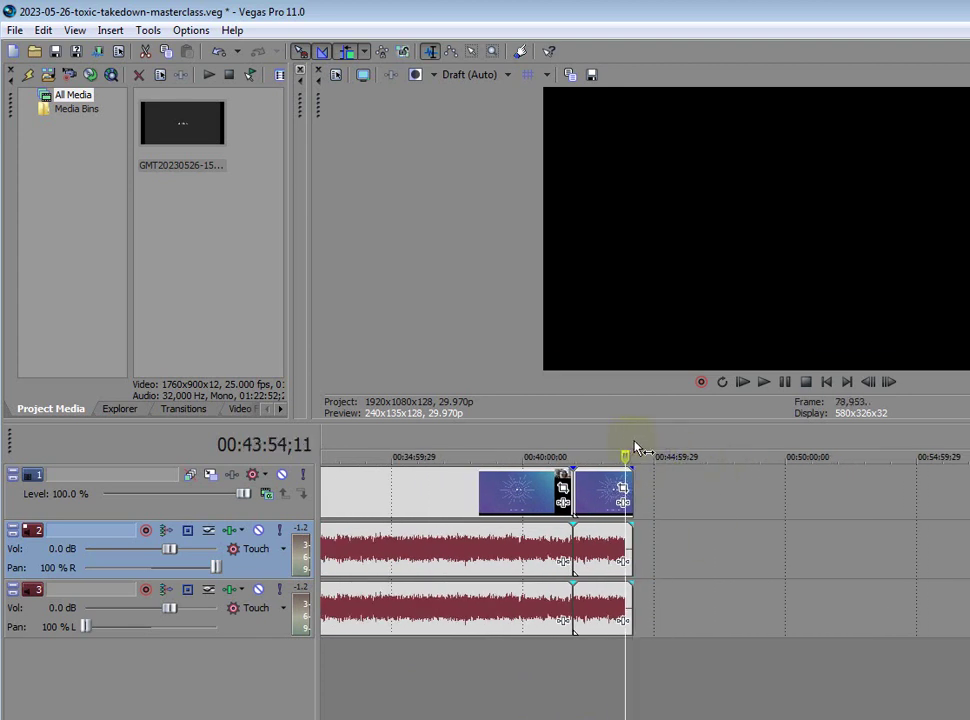
pyautogui.click(633, 448)
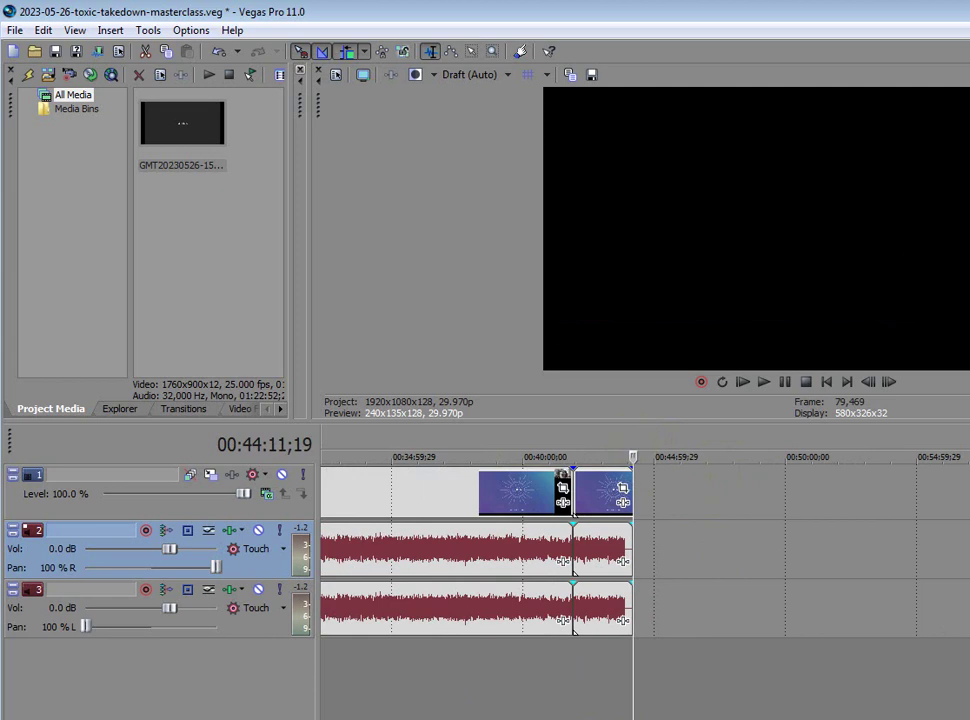
# Examine the cuts in the opening three minutes, and view the whole timeline from start to end
pyautogui.scroll(-4, 645, 550)
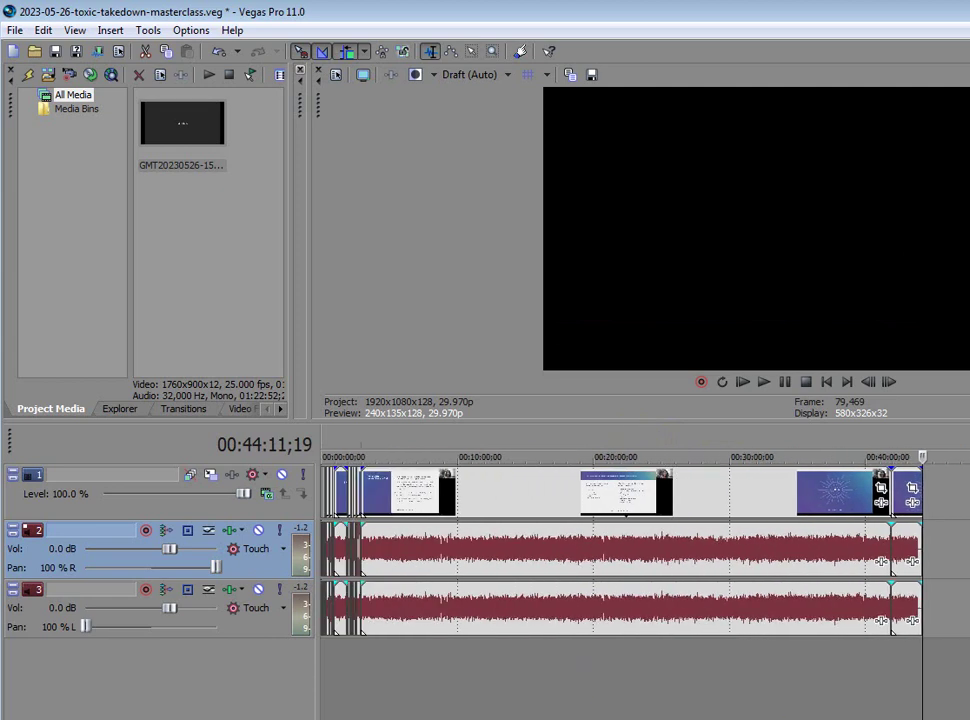
pyautogui.scroll(6, 645, 550)
pyautogui.scroll(-1, 645, 550)
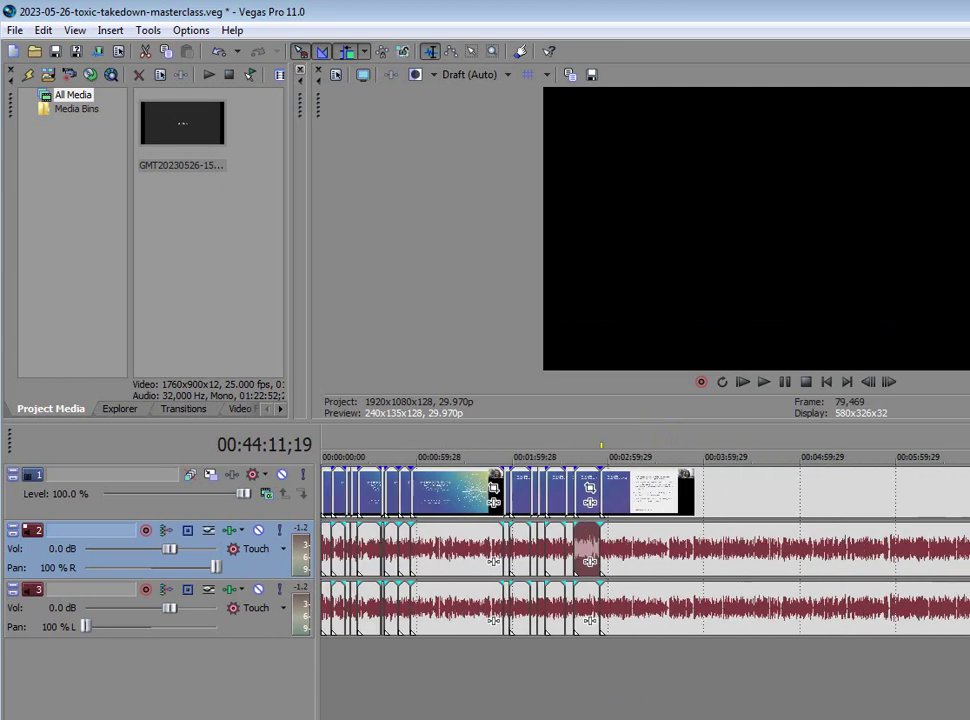
pyautogui.press('Down')
pyautogui.press('Down')
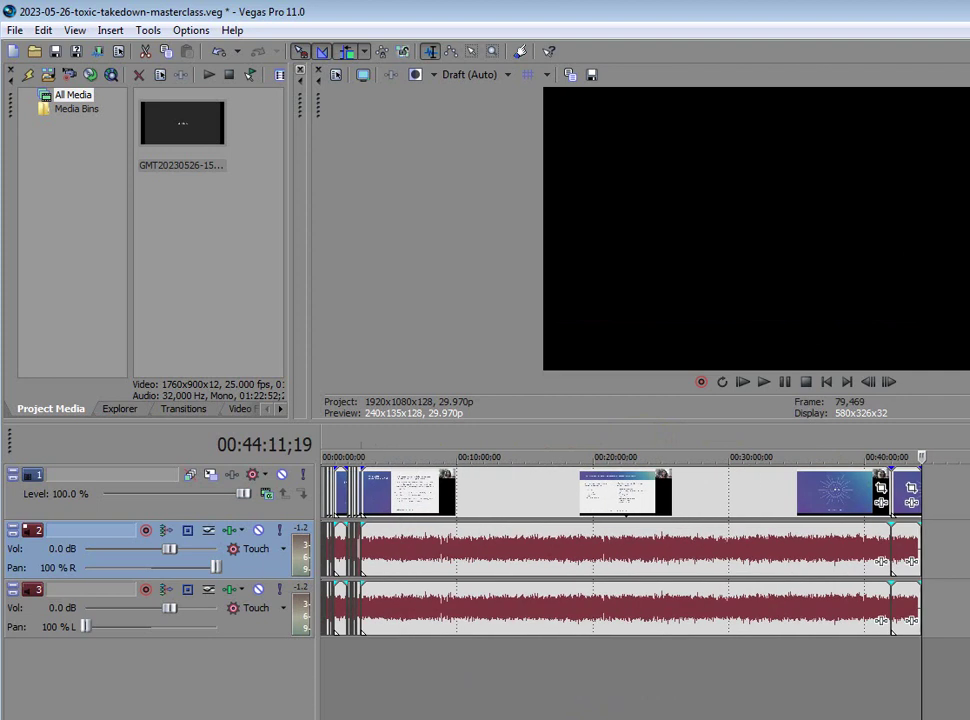
pyautogui.press('Up')
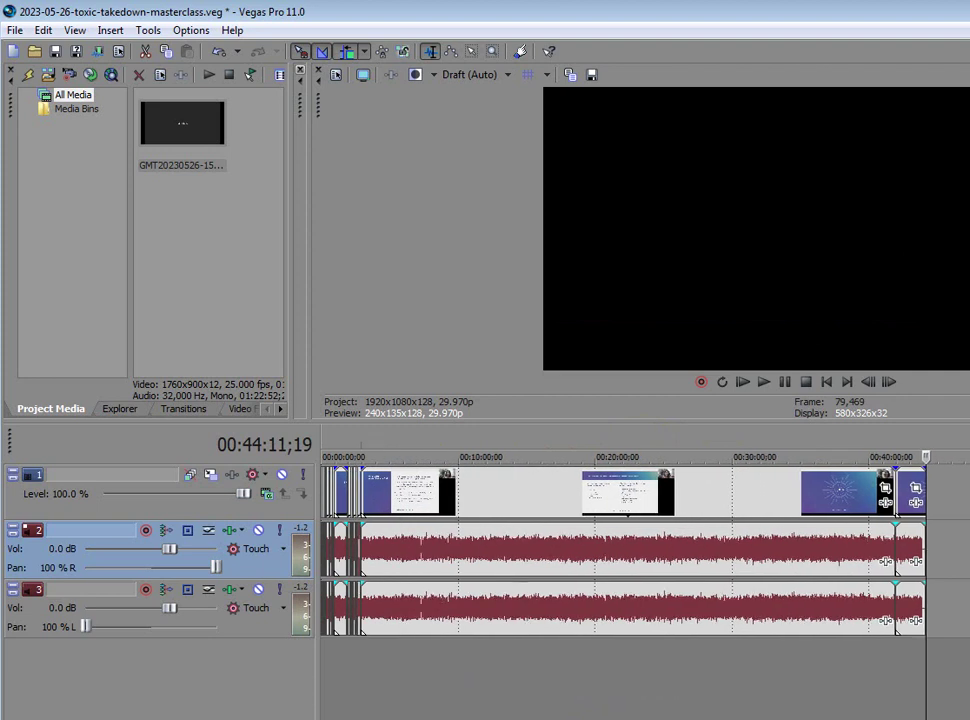